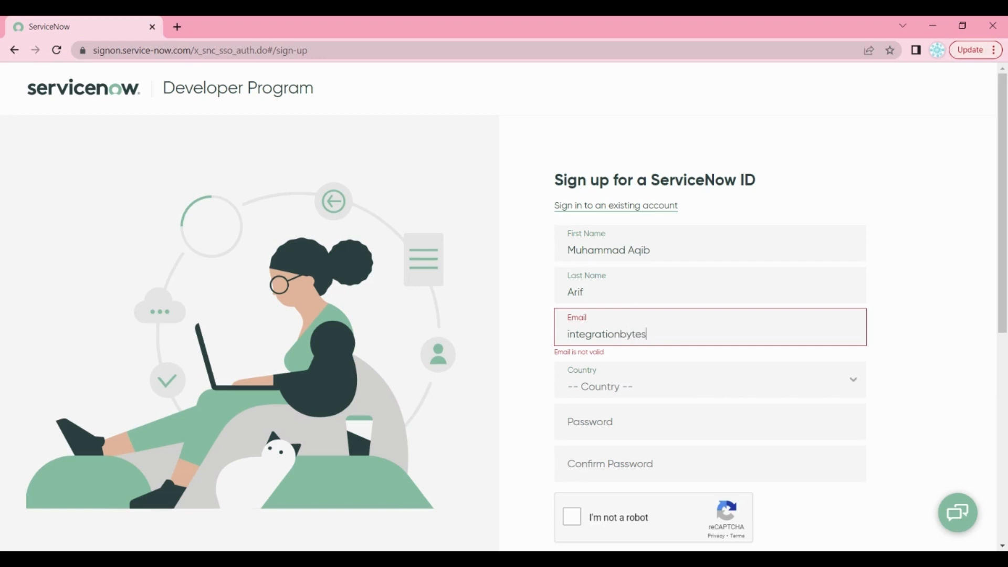
Enter the e-mail address, choose country US - United States, and type the password twice
text(@gmail.com)
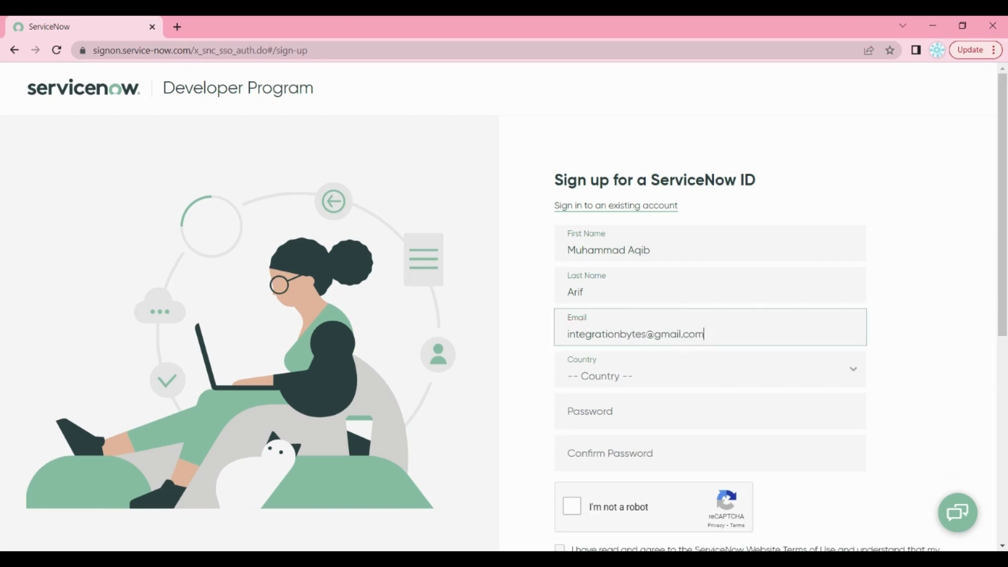
key(Tab)
text(us)
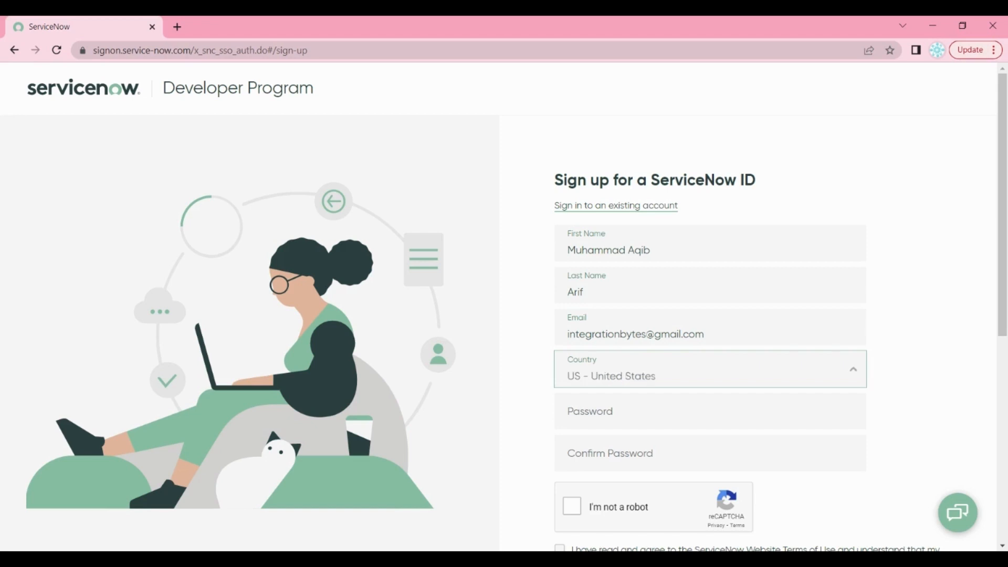
key(Tab)
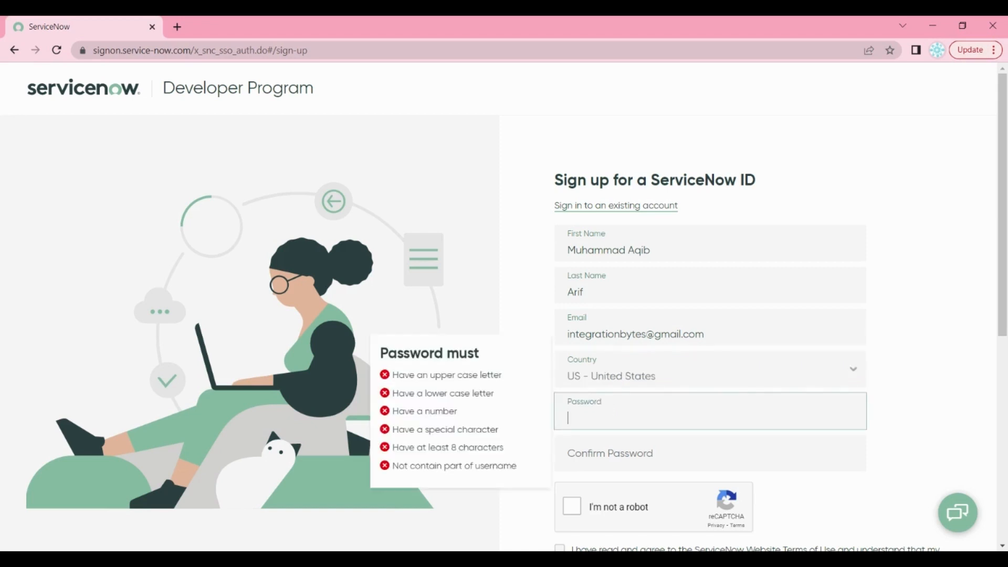
text(•••••)
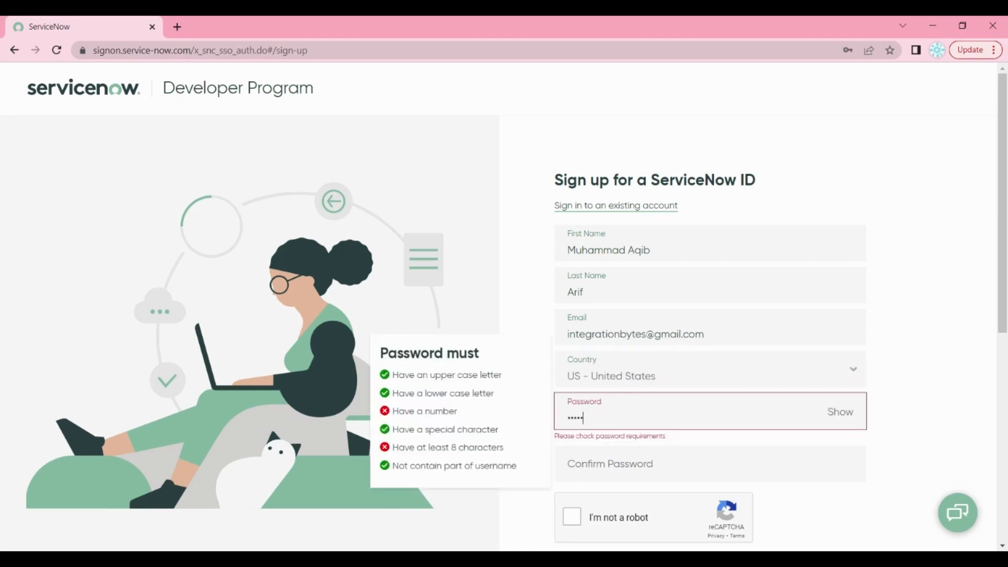
text(•••••••••)
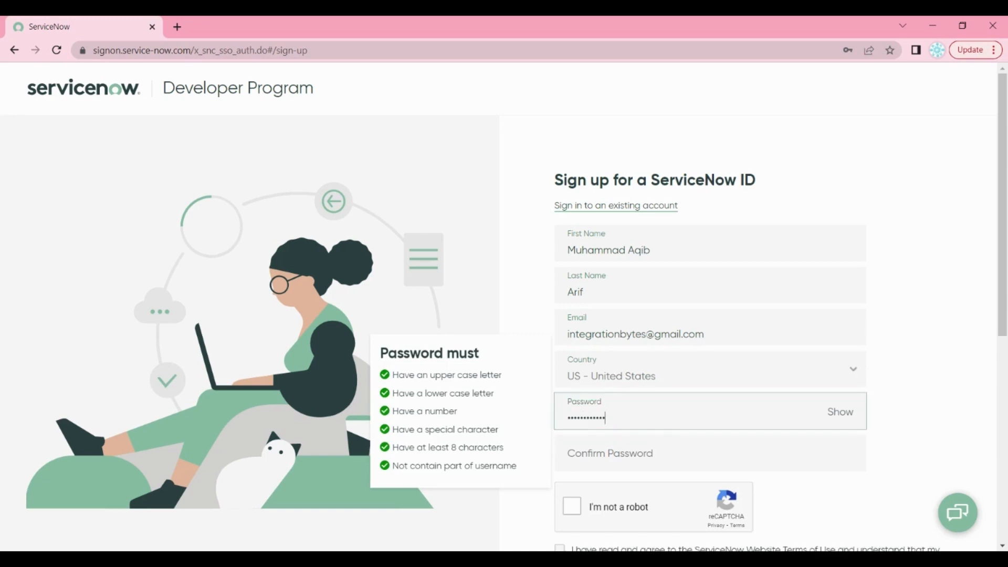
text(•)
key(Tab)
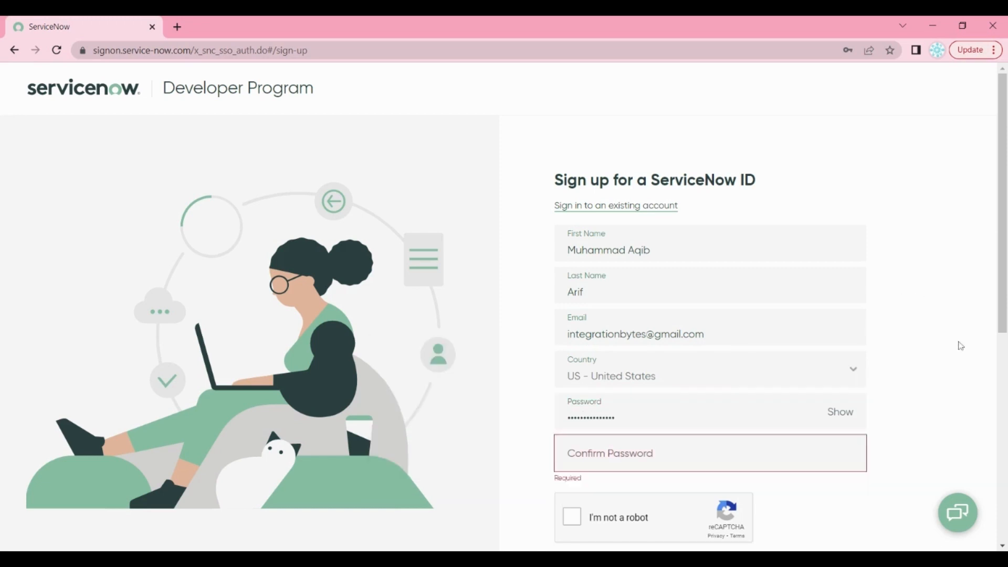
text(••••••)
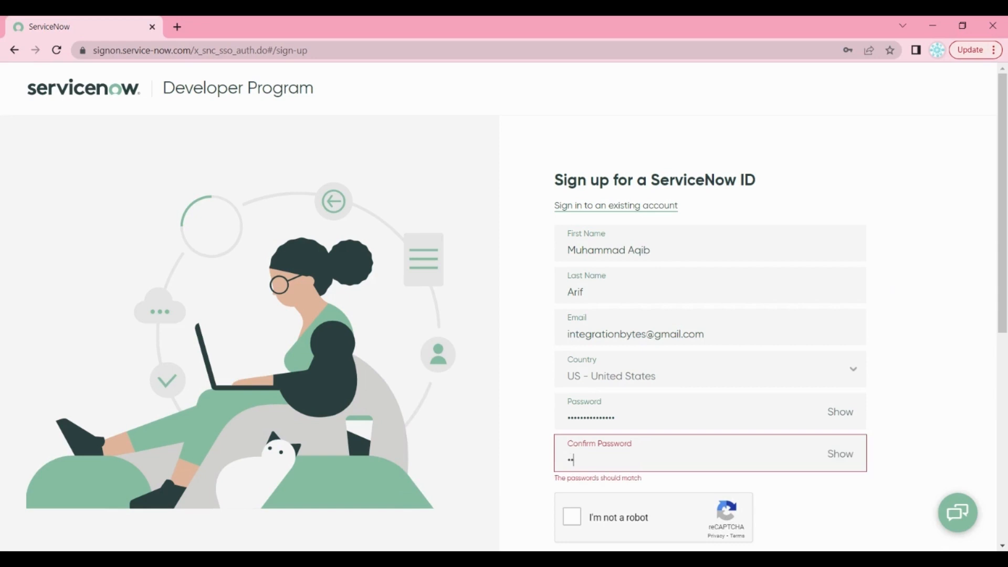
text(•••••••••)
Pass the reCAPTCHA check and submit the ServiceNow ID sign-up form
click(956, 408)
drag(1002, 305, 1003, 388)
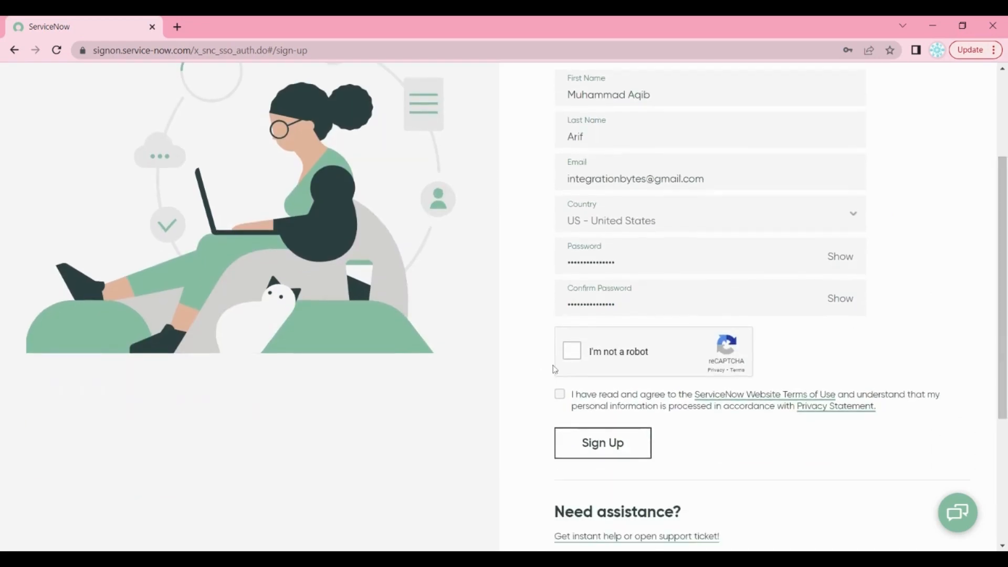
click(572, 353)
click(621, 447)
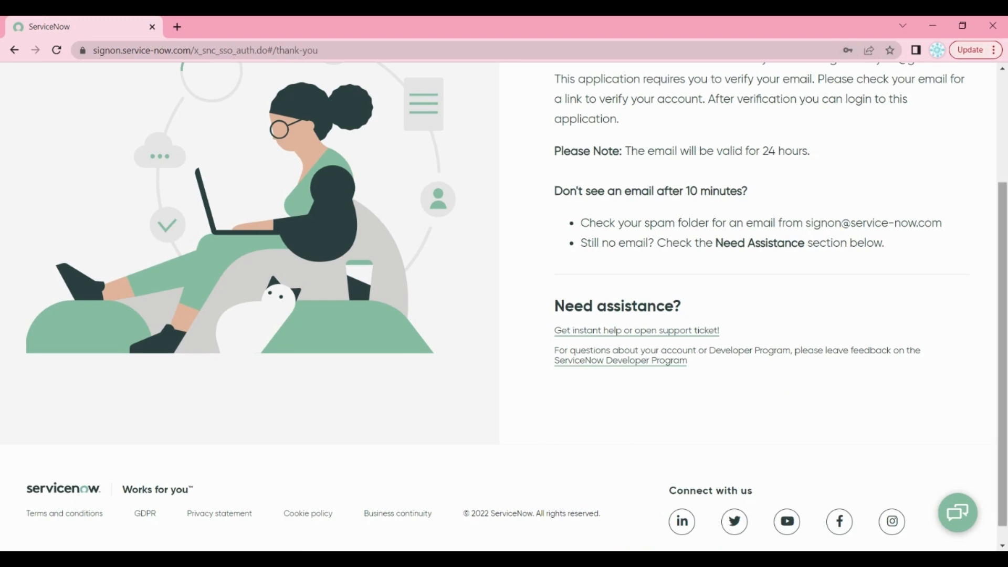
Scroll the verify-email thank-you page to read that the link stays valid 24 hours
drag(1003, 355, 1003, 245)
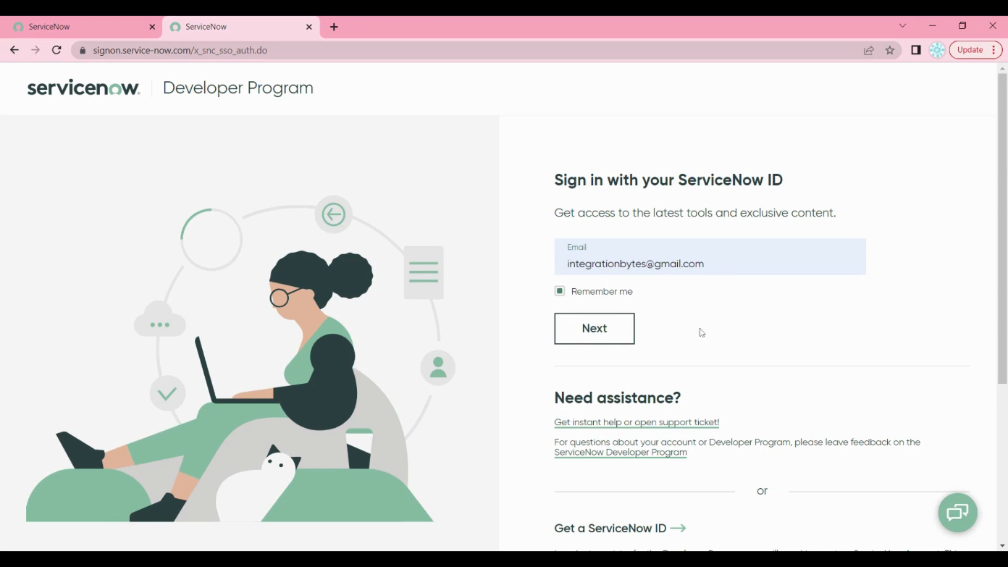
Continue past the e-mail step, enter the account password, and sign in
click(614, 336)
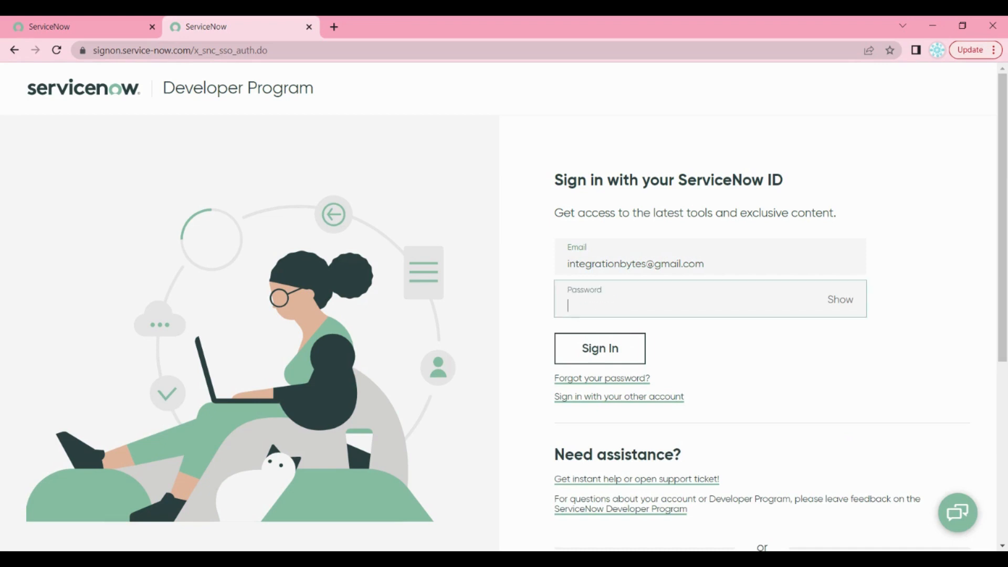
text(***************)
click(620, 349)
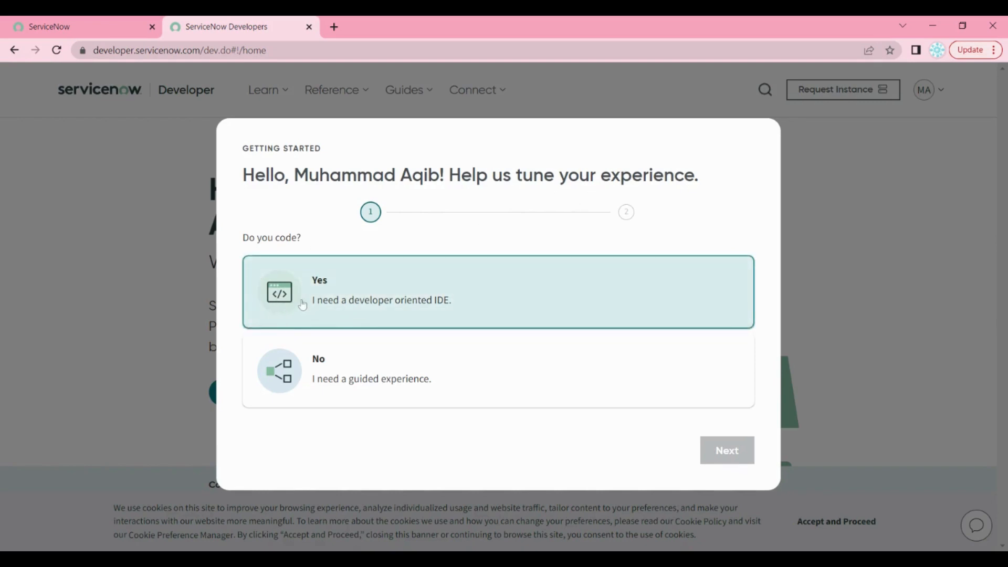
Answer Yes to coding, pick the Developer role, accept the terms, and finish setup
click(325, 302)
click(745, 460)
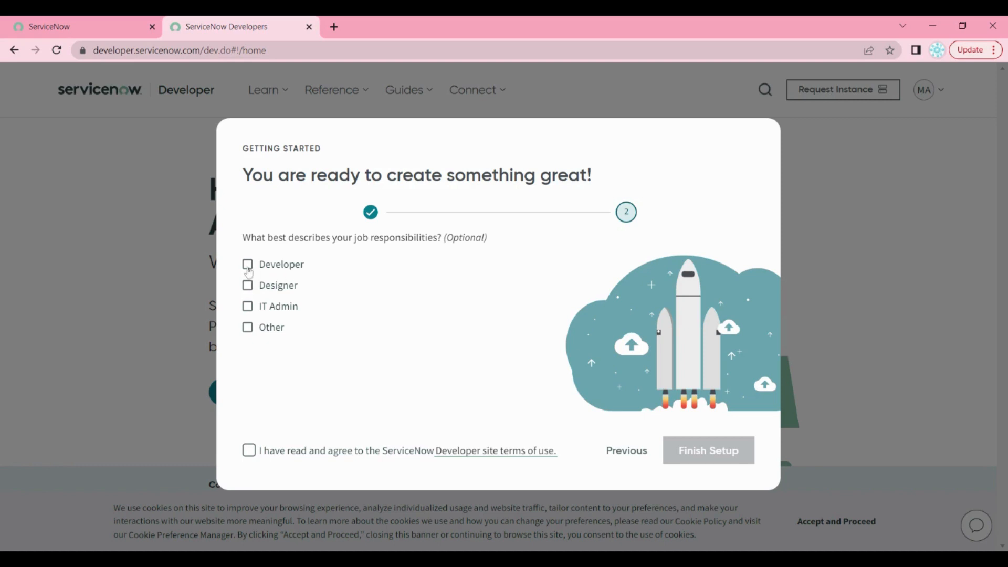
click(249, 267)
click(249, 451)
click(678, 453)
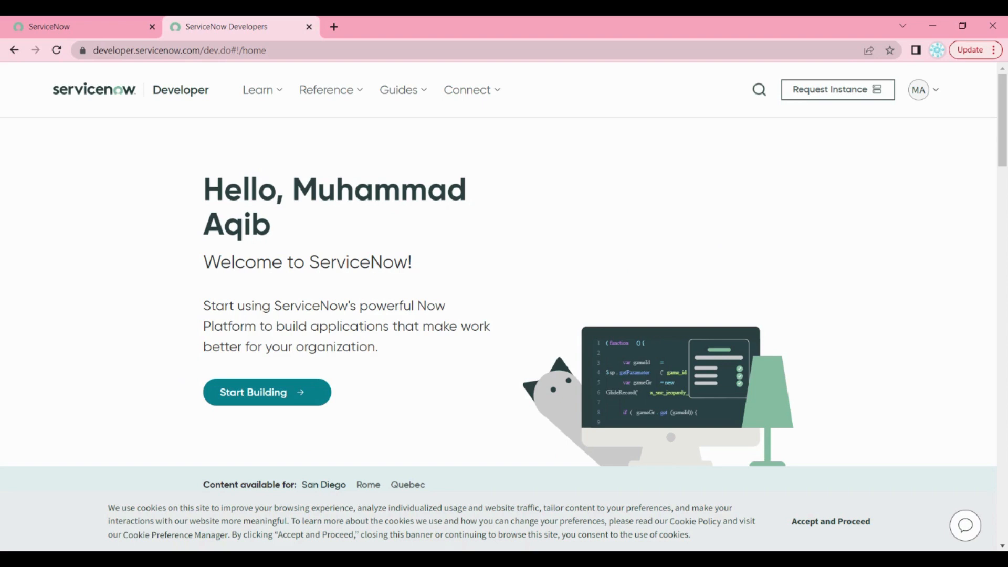
Request a developer instance and view its Online San Diego status in the account panel
click(824, 102)
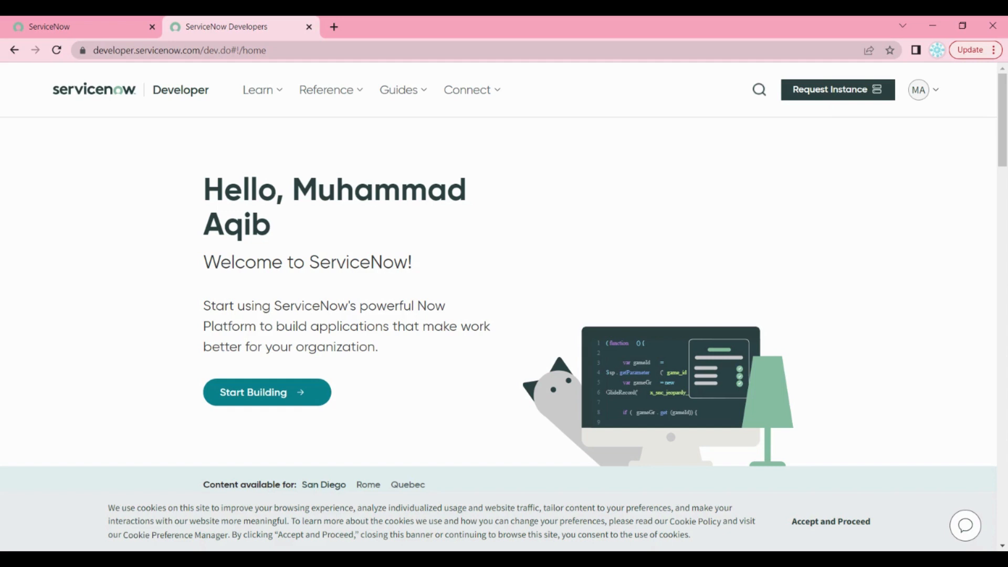
click(825, 96)
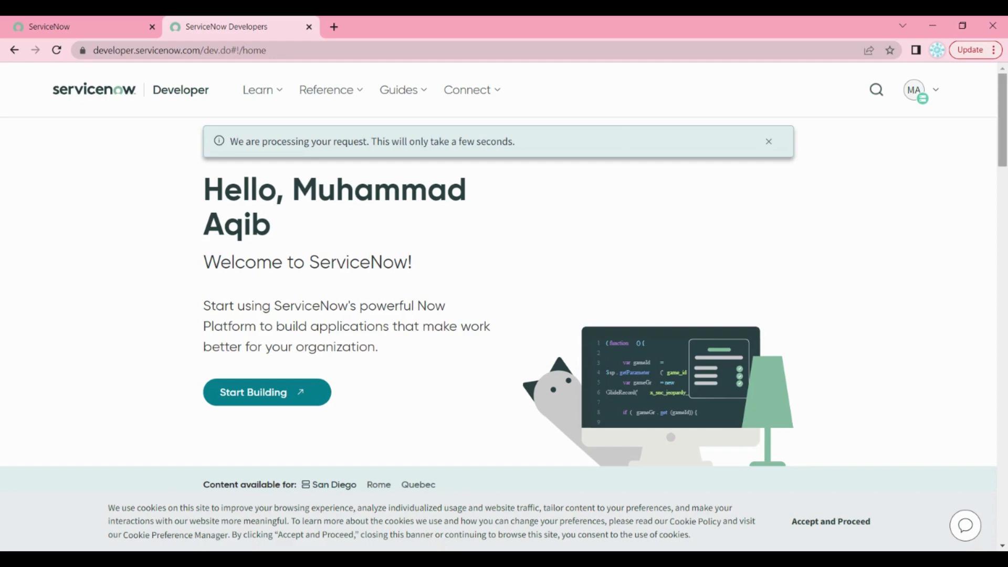
scroll(499, 315, down, 10)
scroll(499, 315, down, 3)
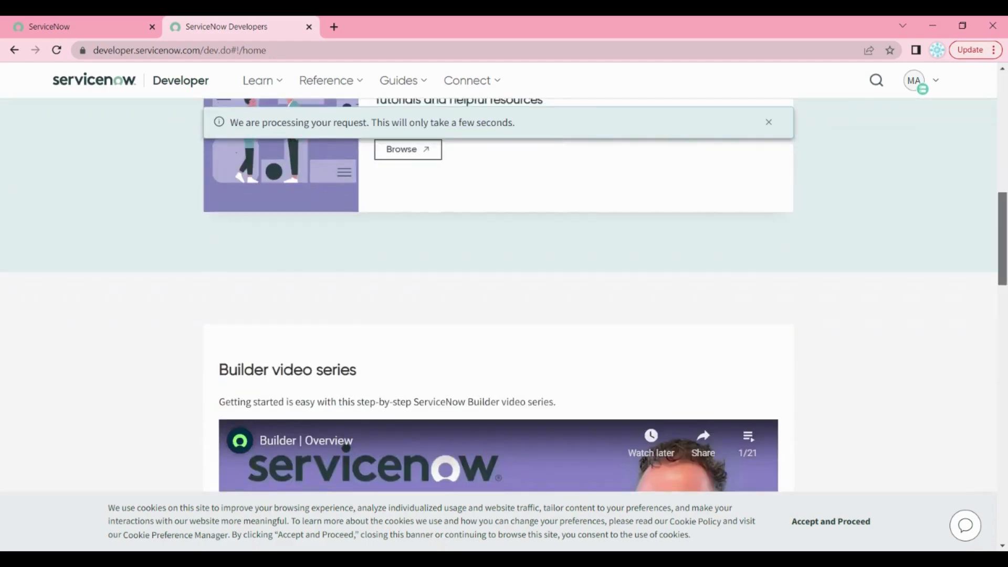
scroll(499, 315, up, 13)
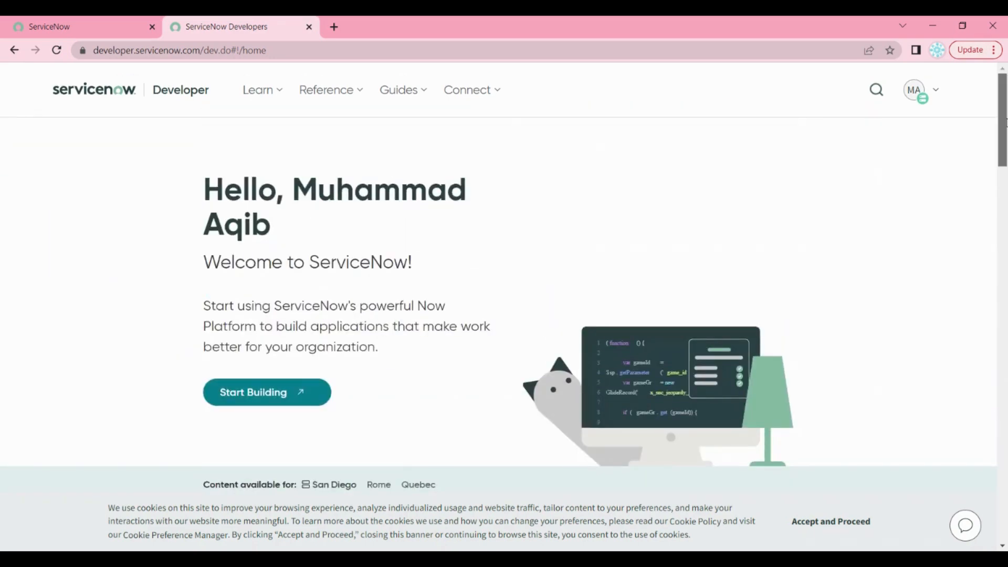
click(939, 96)
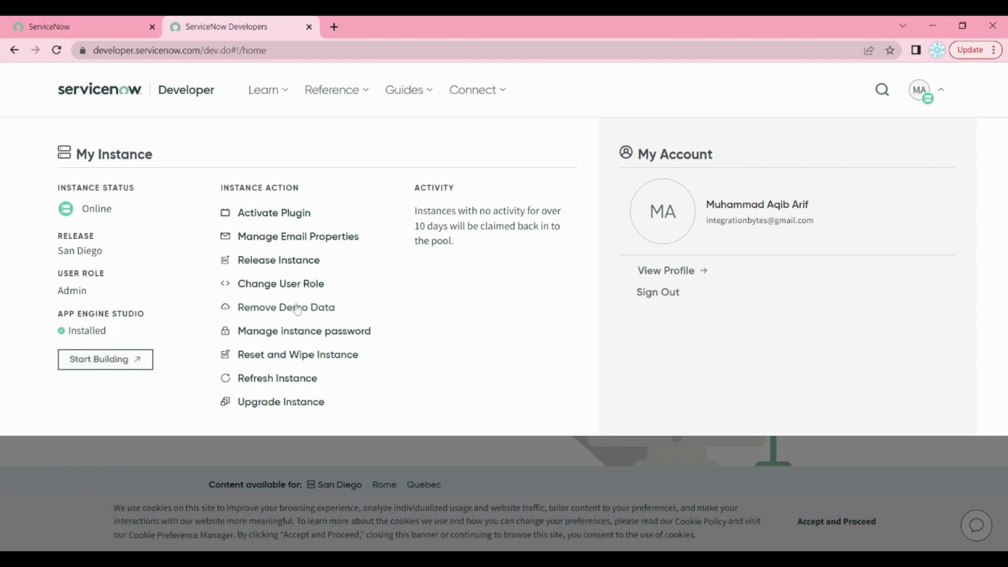
Reopen the account panel and show the ready instance's URL and admin login details
click(302, 459)
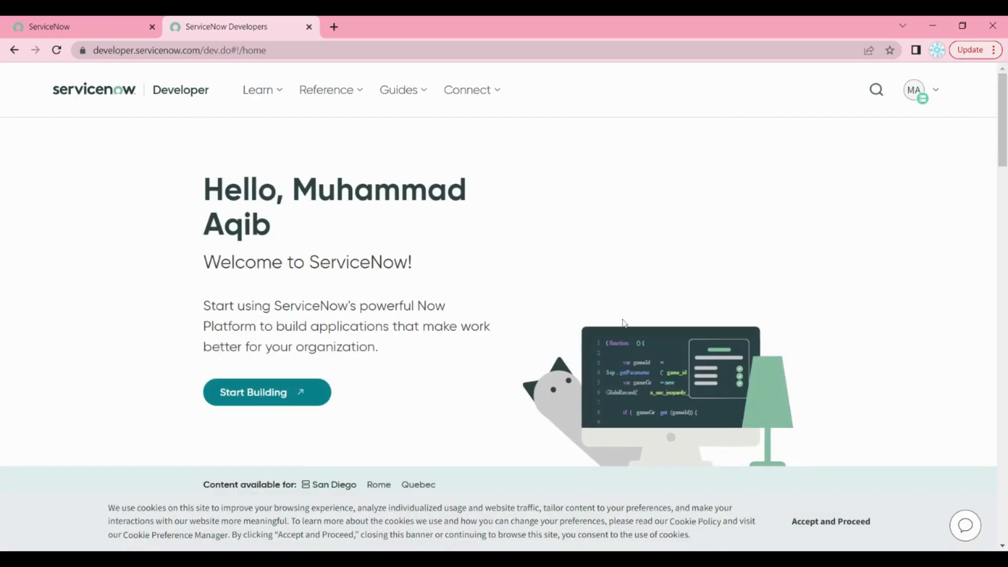
click(937, 93)
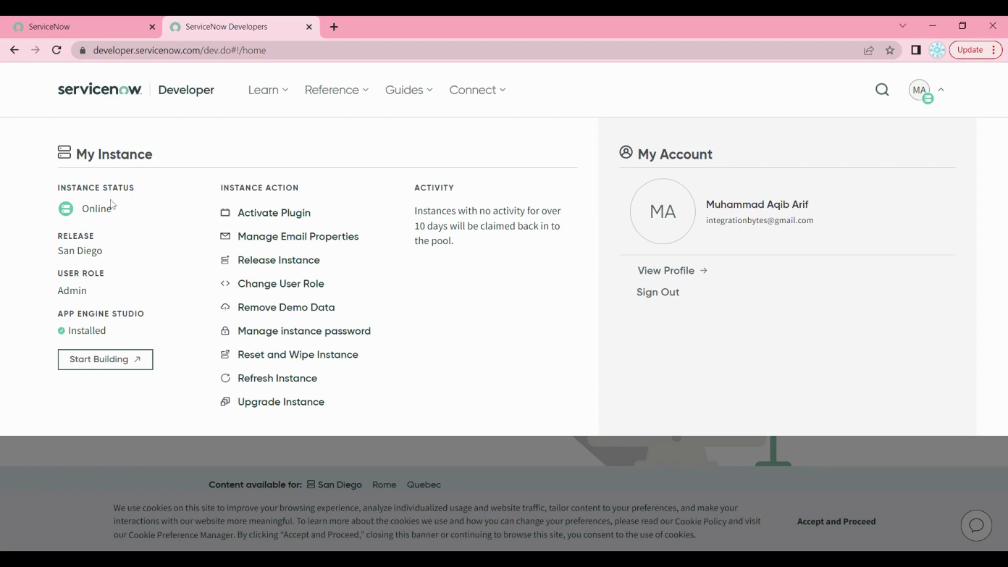
click(104, 369)
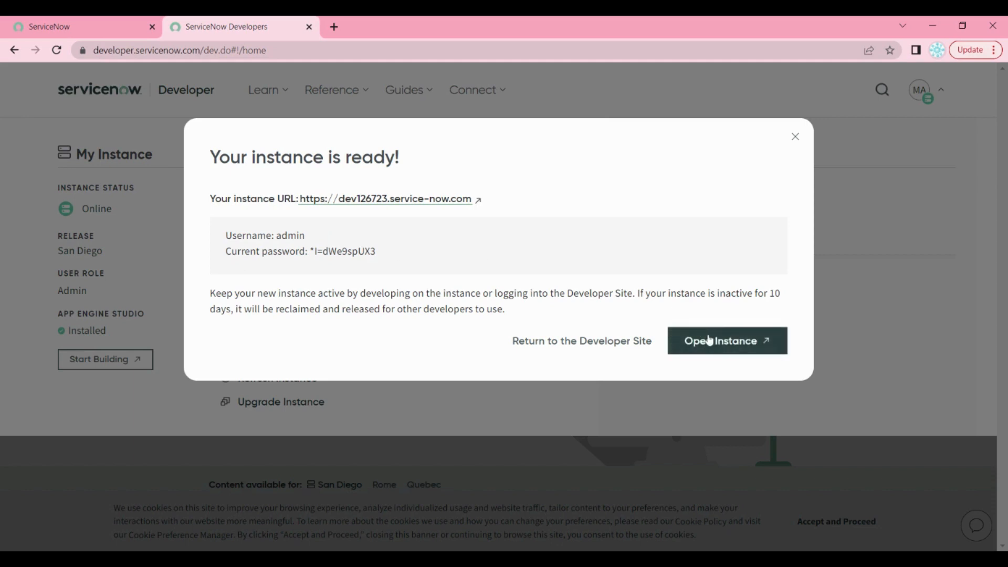
Select the instance's admin password and open the instance URL in a new tab
drag(376, 251, 310, 252)
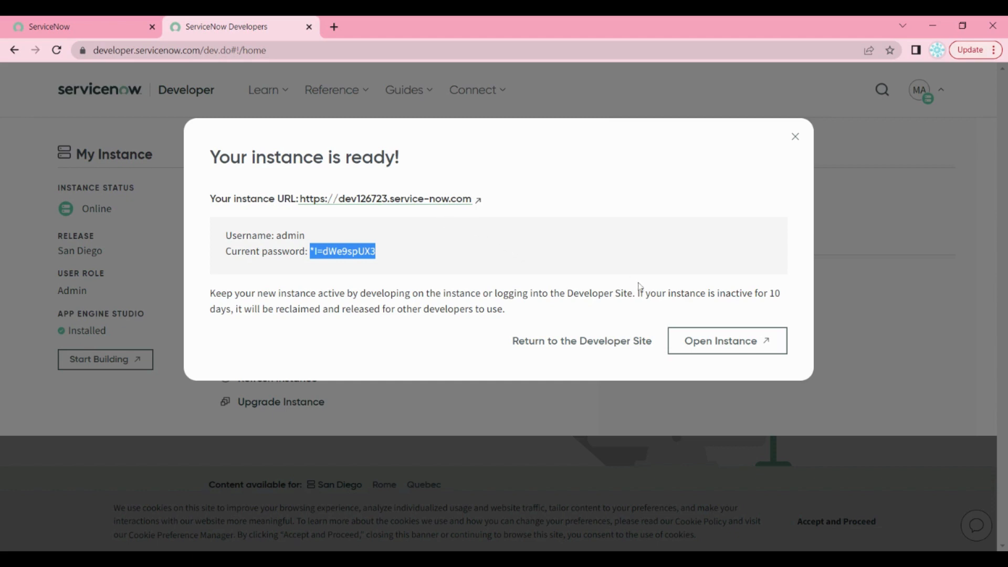
click(425, 205)
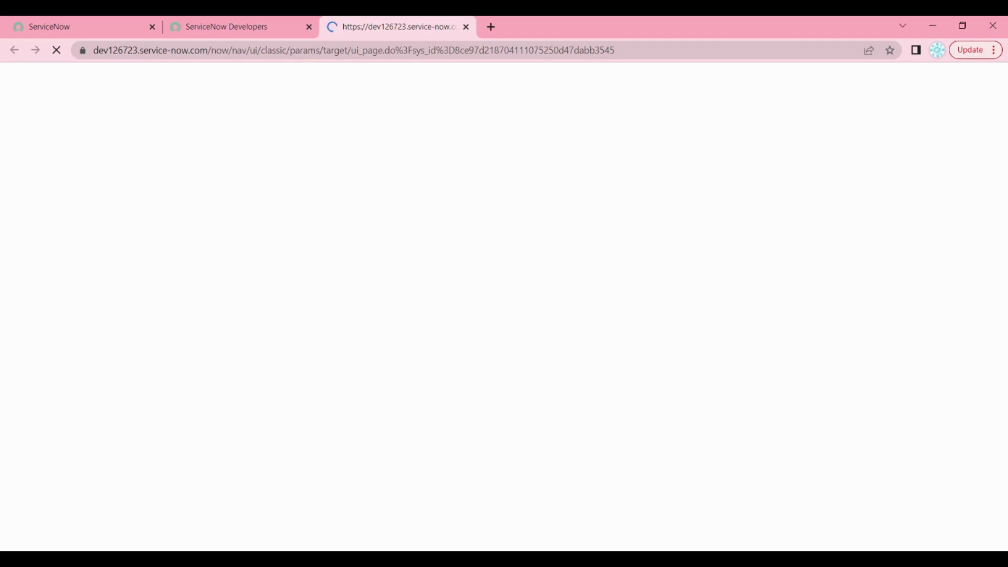
Relaunch the instance from the developer site, dismissing the session-expired and tour messages
click(244, 19)
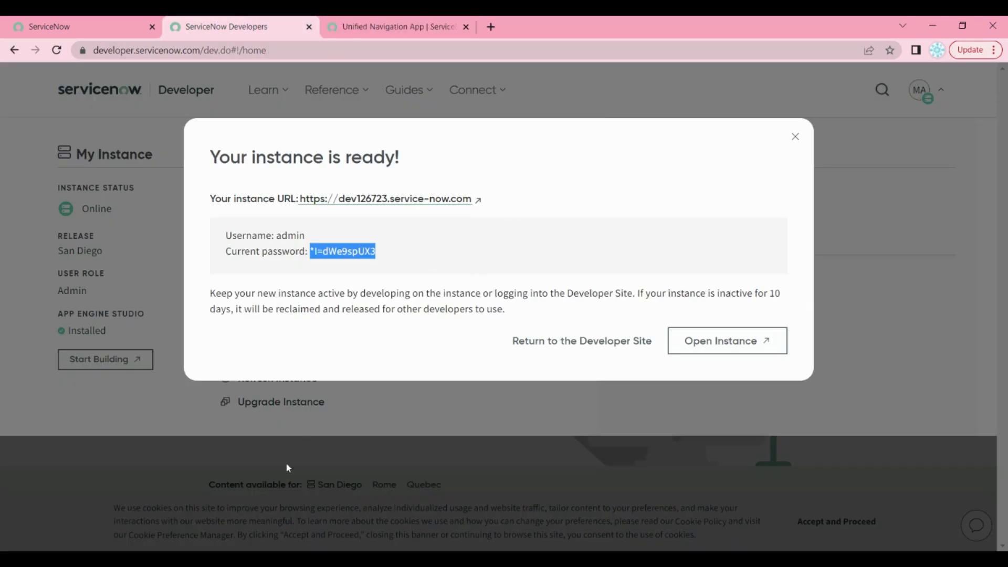
click(304, 402)
click(105, 359)
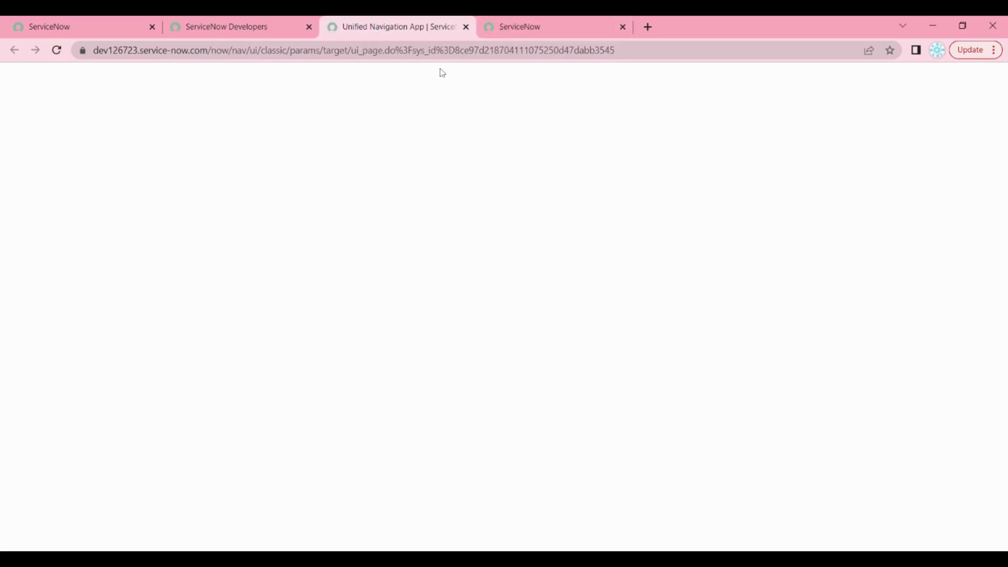
click(521, 29)
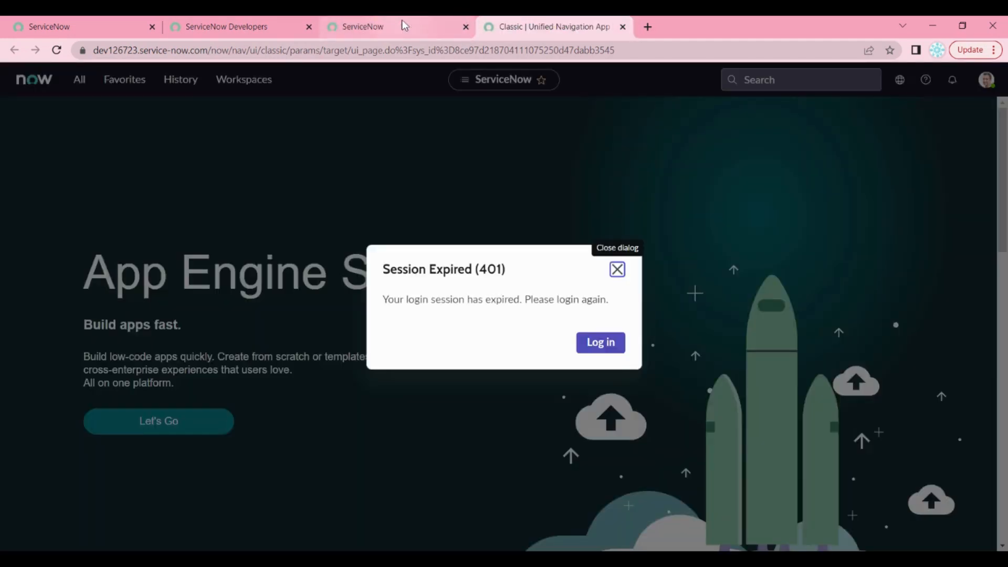
click(617, 270)
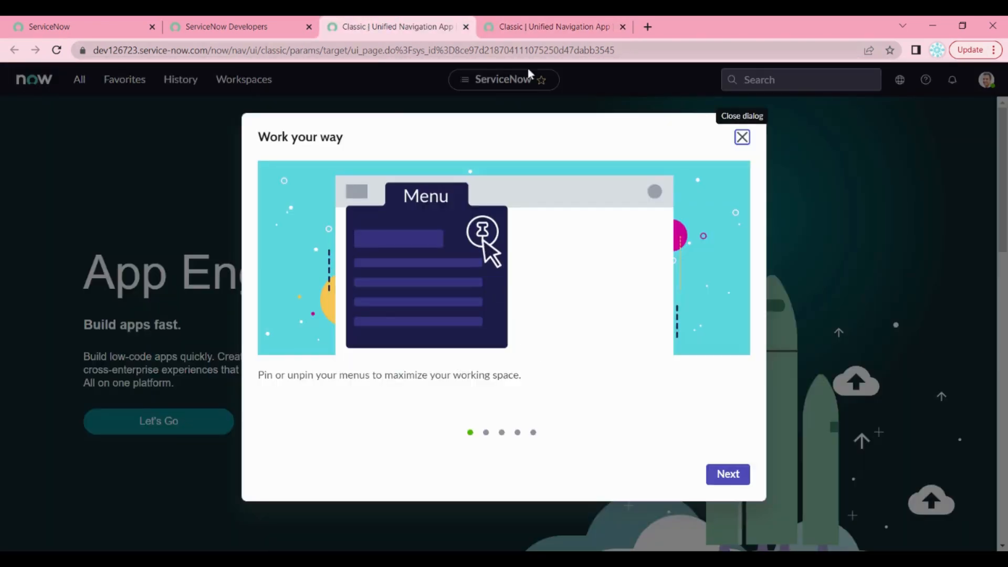
click(742, 137)
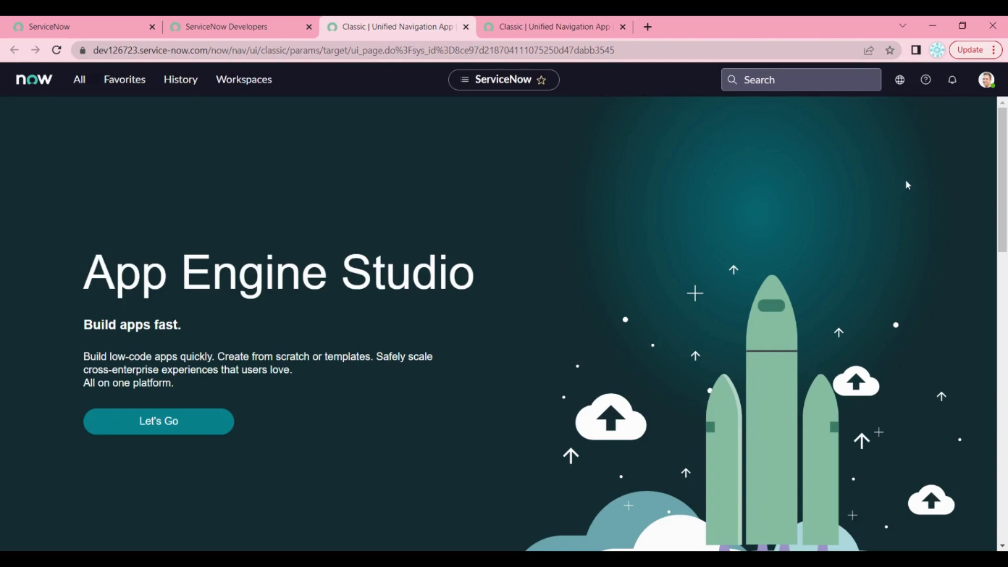
Check the profile menu, then launch App Engine Studio from the other instance tab
click(985, 88)
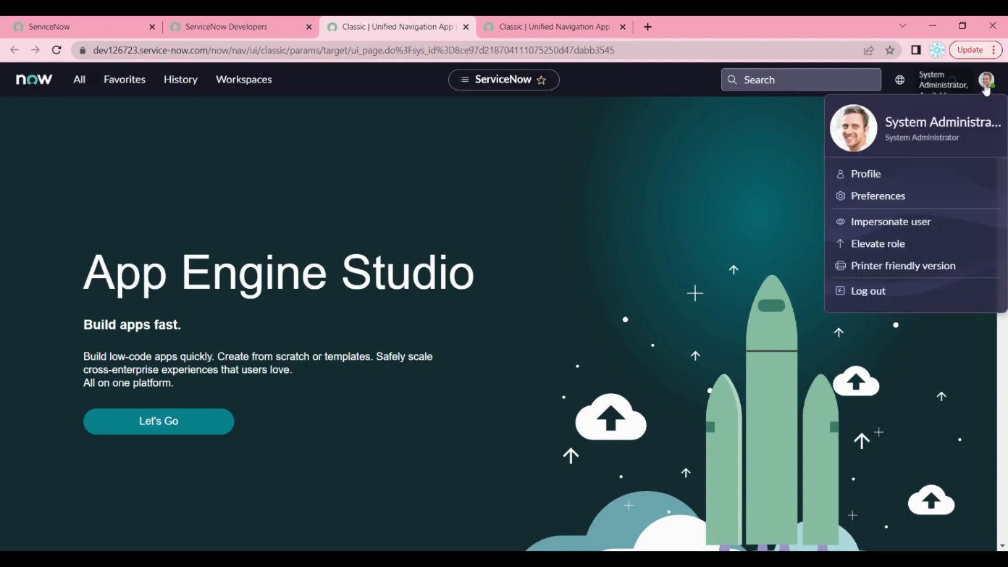
click(712, 212)
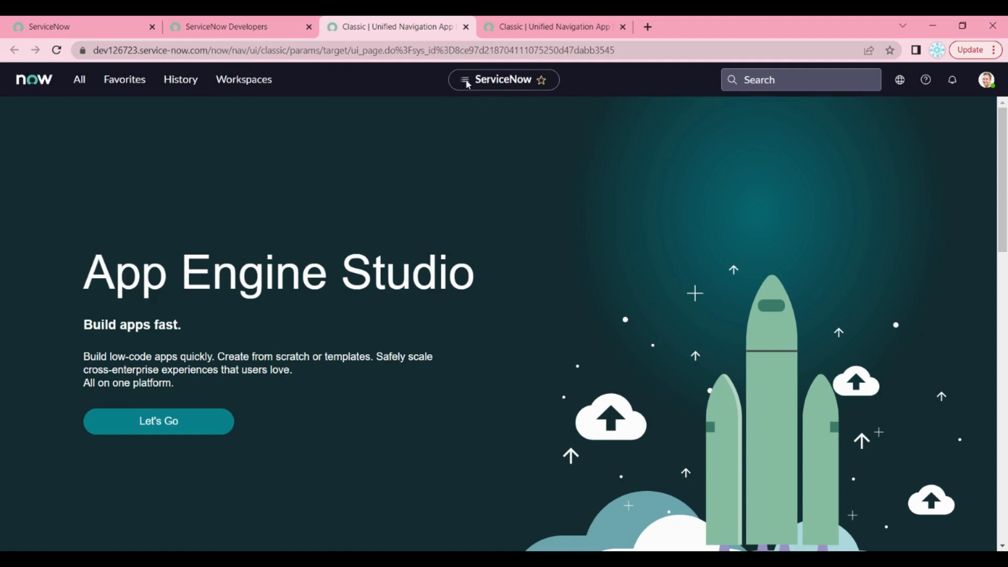
click(546, 26)
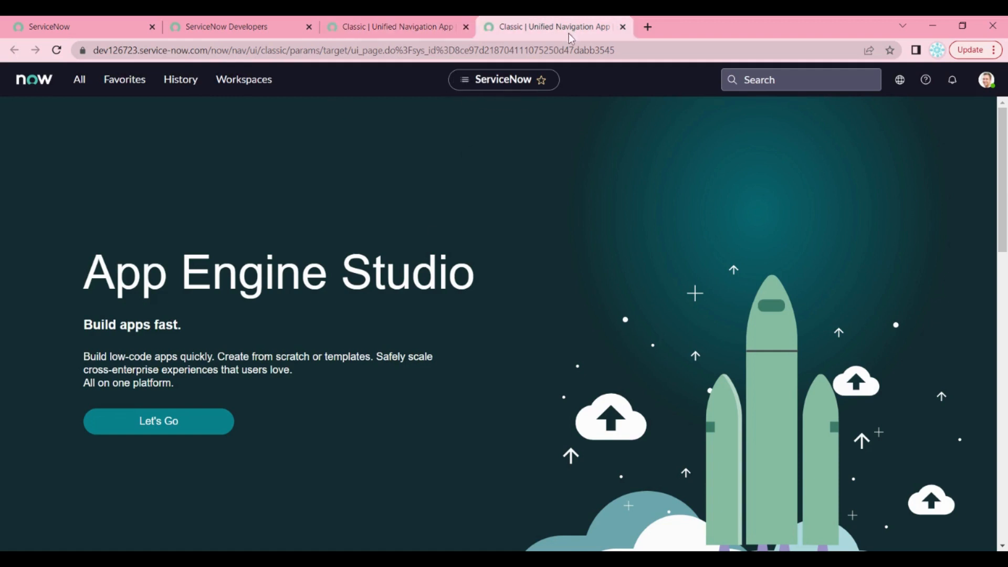
click(159, 421)
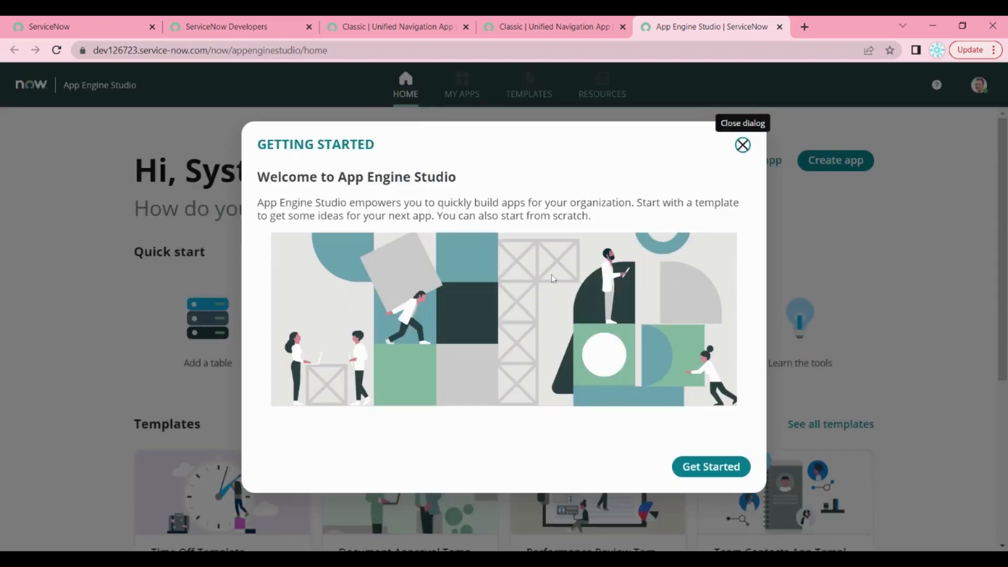
Dismiss the App Engine Studio welcome and browse My Apps and Resources
click(718, 467)
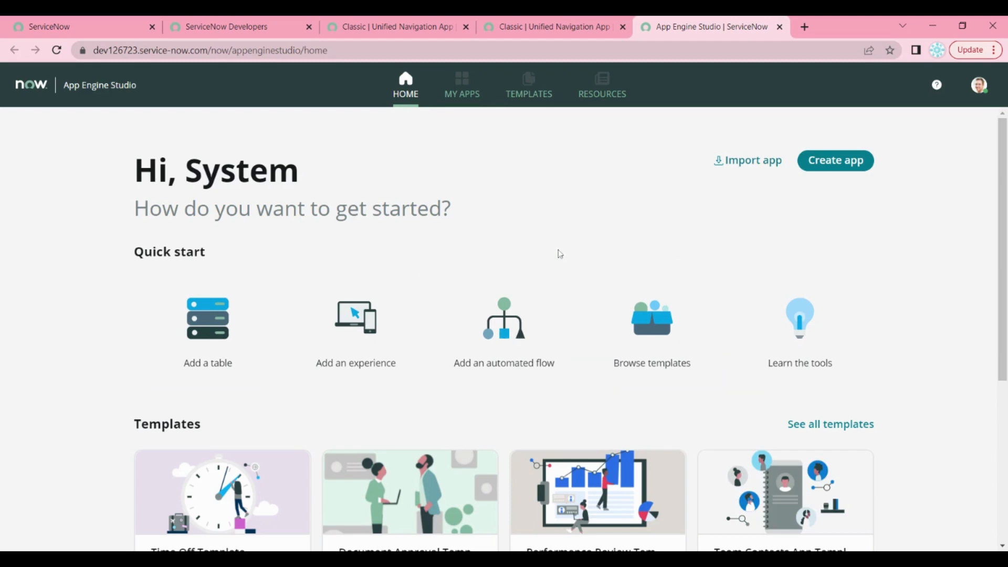
click(462, 95)
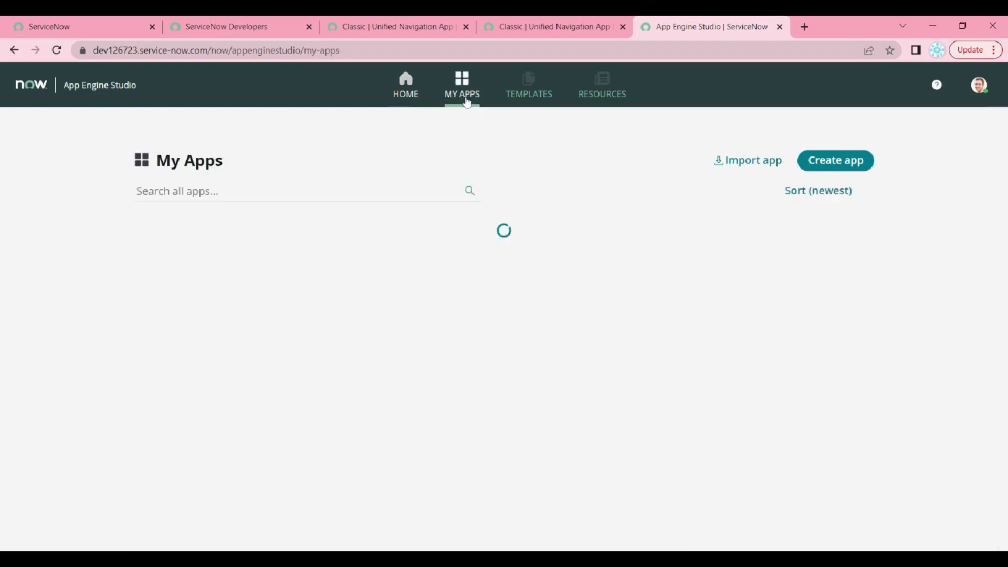
click(609, 98)
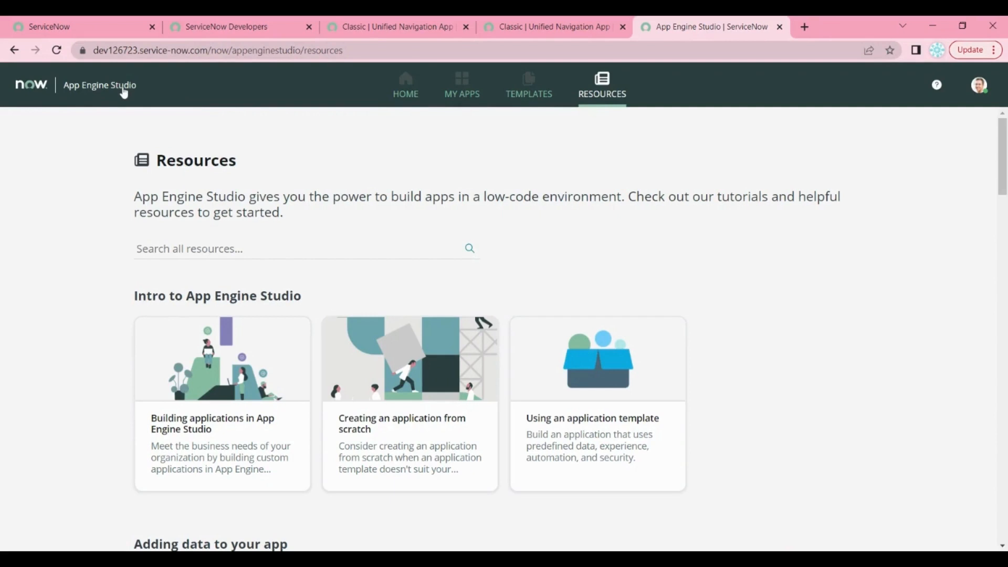
click(123, 92)
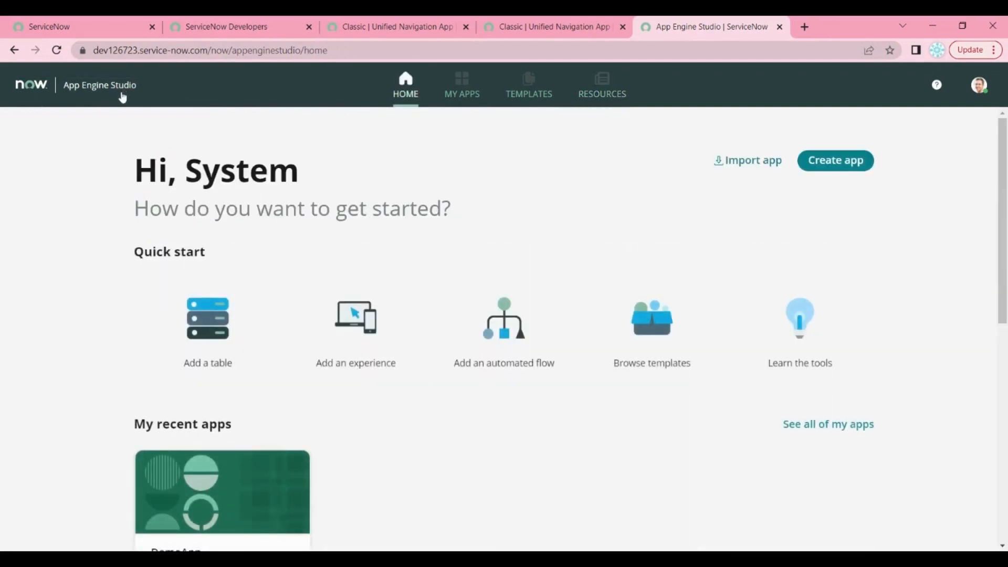
Strip the App Engine Studio path from the URL to load the instance home page
scroll(83, 119, down, 1)
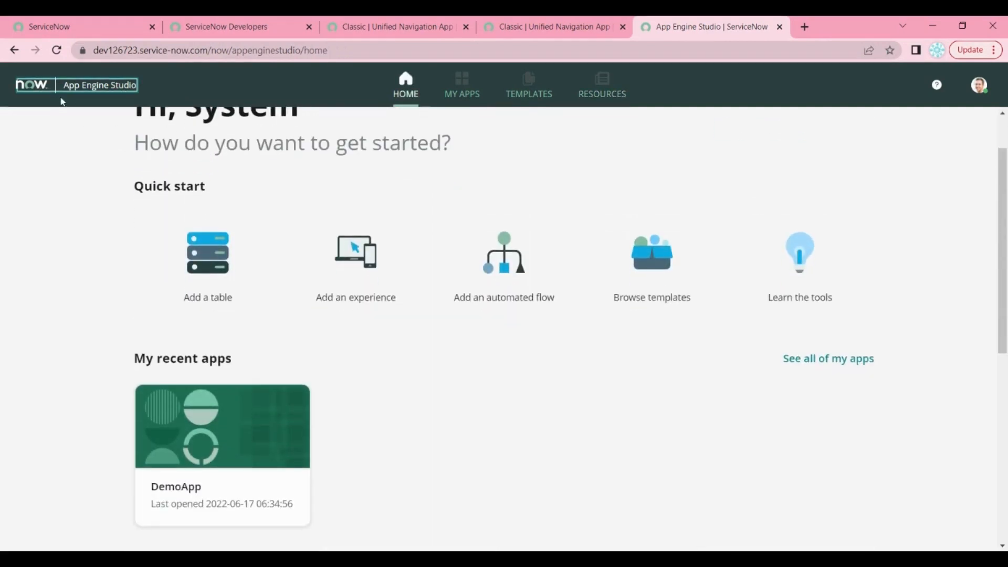
drag(329, 50, 210, 50)
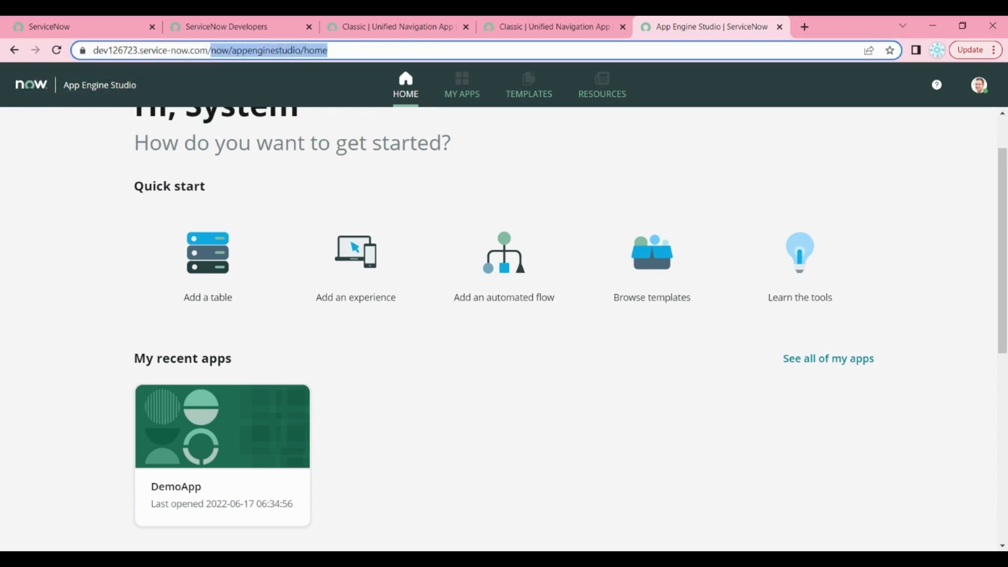
key(BackSpace)
key(Return)
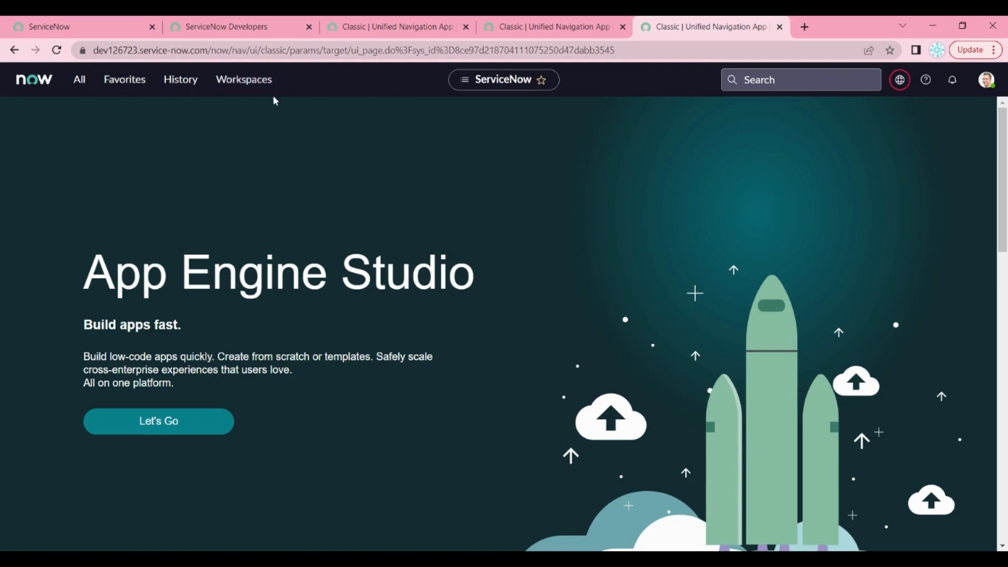
Open Self-Service > Incidents from the All navigator and open incident INC0008111
click(80, 84)
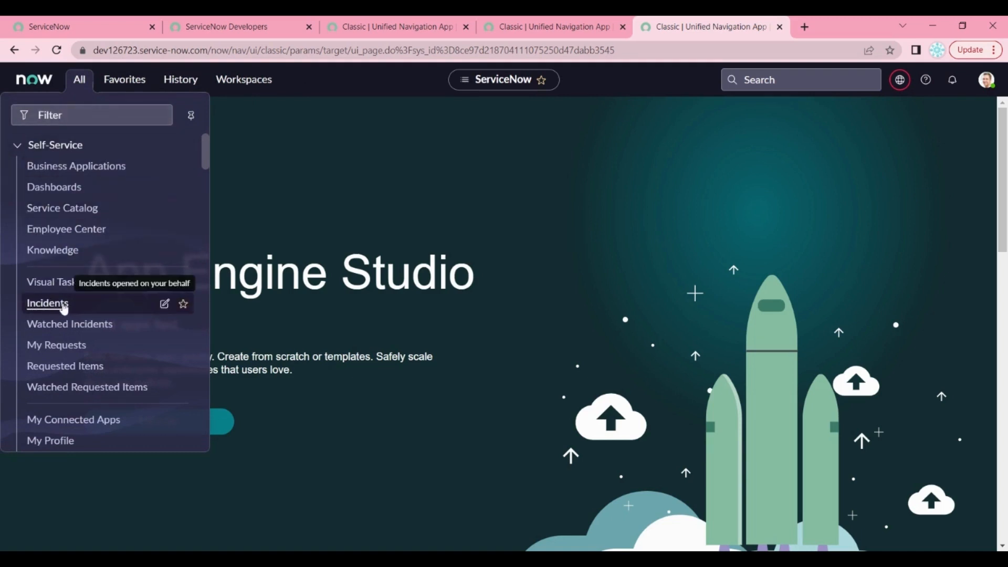
scroll(180, 164, down, 5)
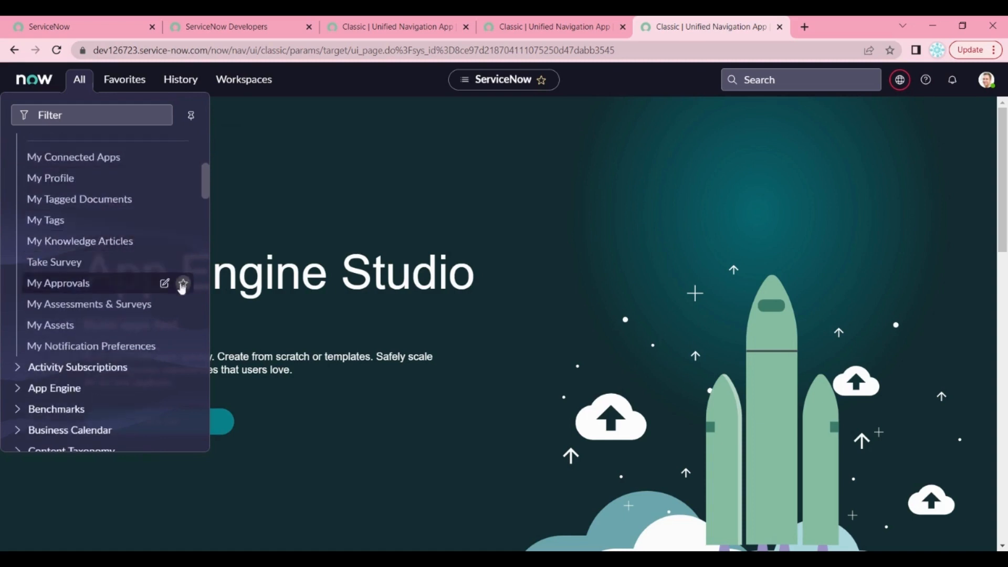
scroll(182, 288, down, 4)
scroll(164, 299, up, 9)
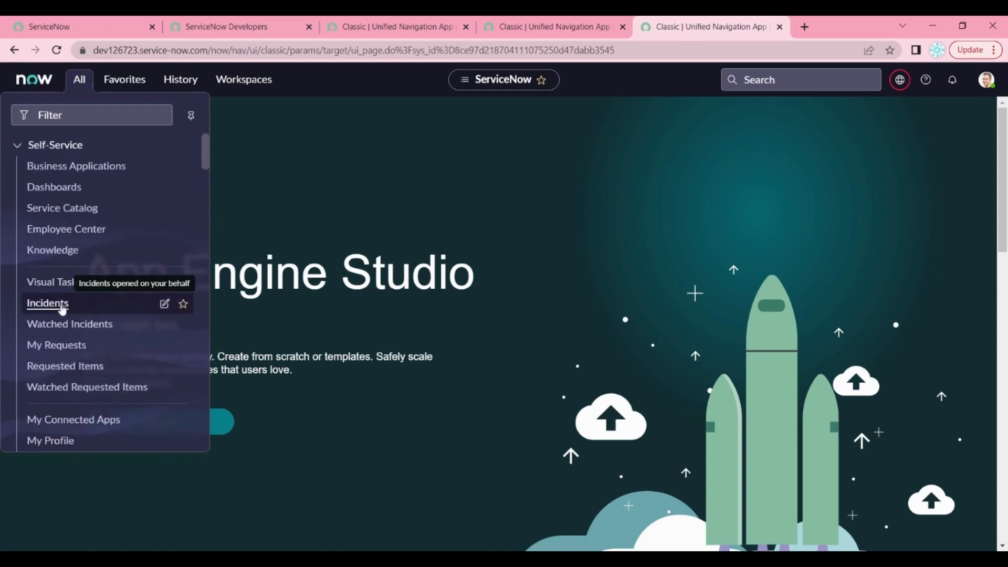
click(62, 309)
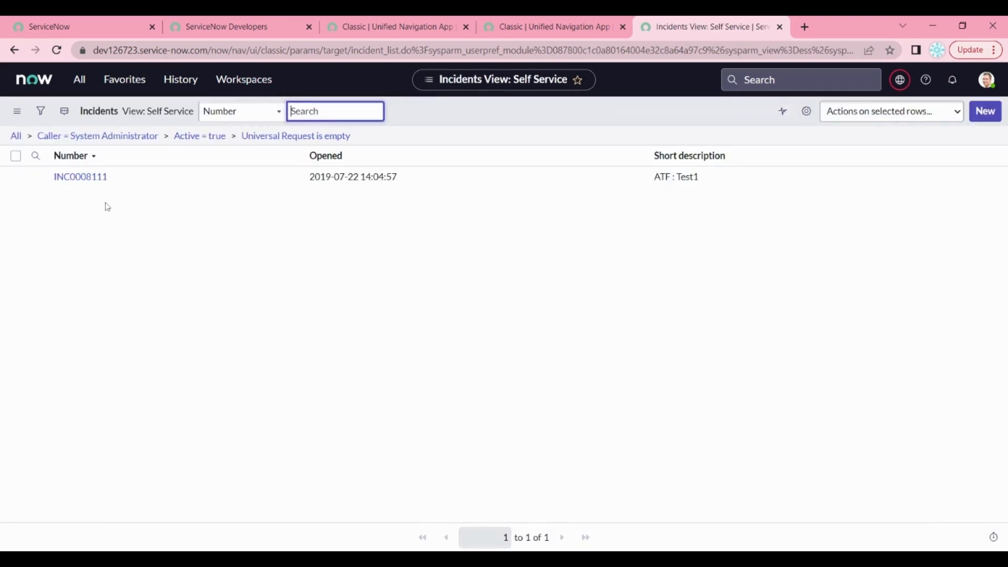
click(95, 180)
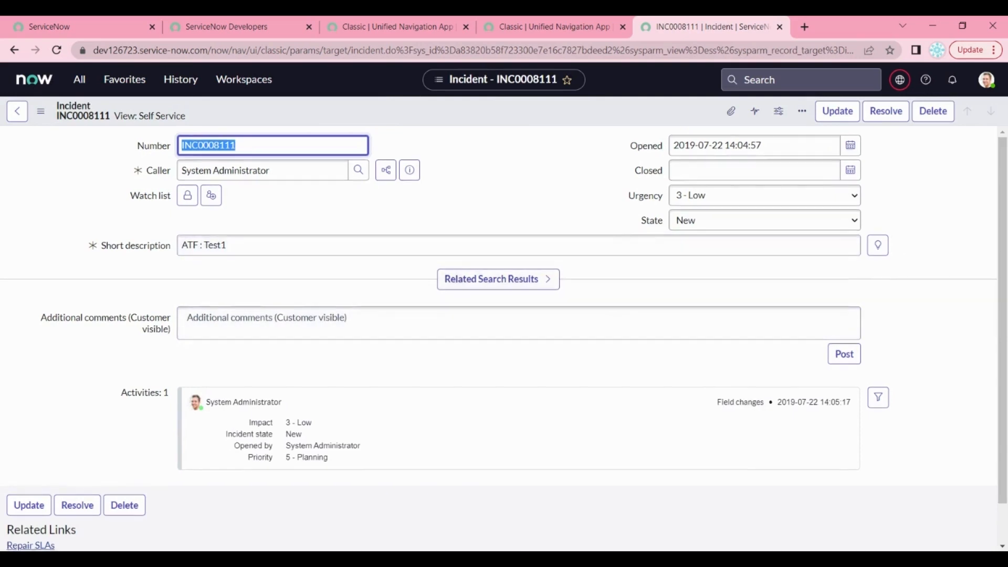
Look over incident INC0008111, return to the incident list, and start new incident INC0010002
scroll(635, 311, down, 2)
scroll(639, 310, up, 2)
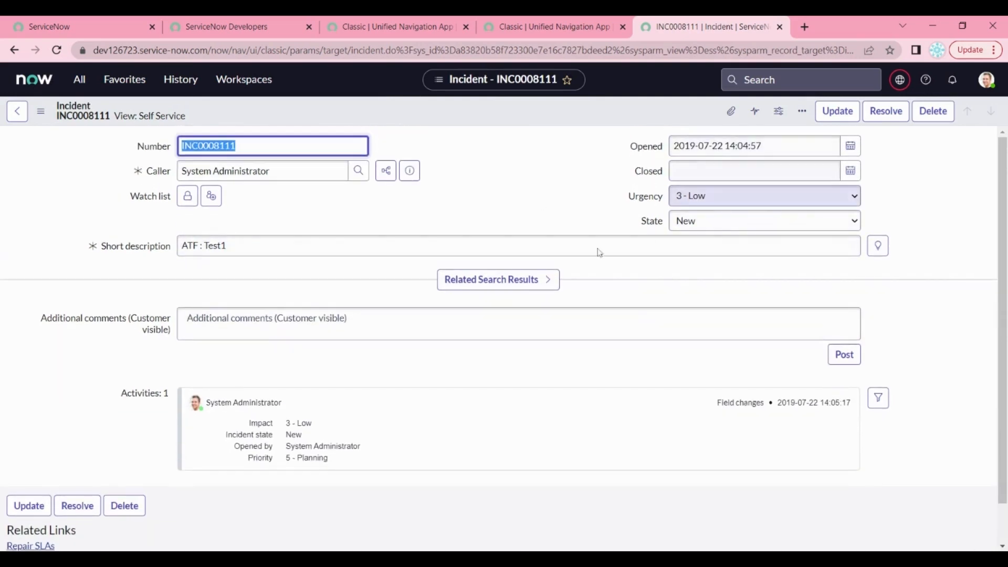
click(17, 112)
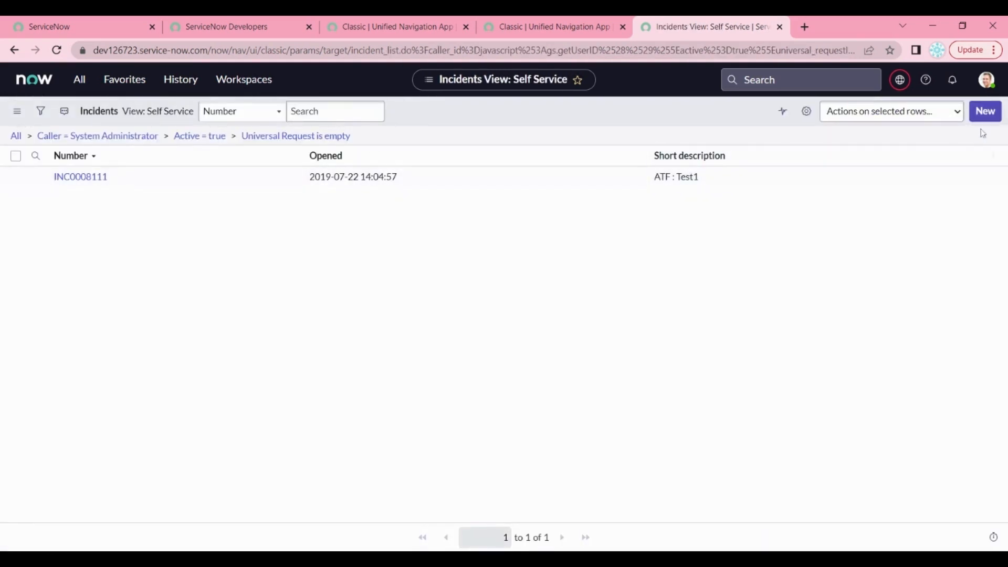
click(986, 112)
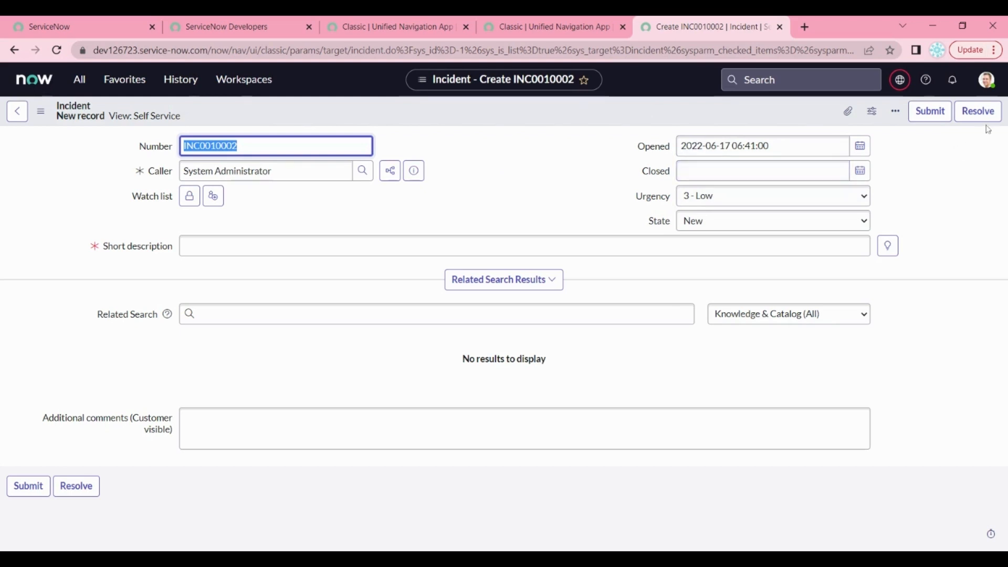
Set urgency to 1 - High and short description to 'Hi there, the issue found in the flow'
click(725, 199)
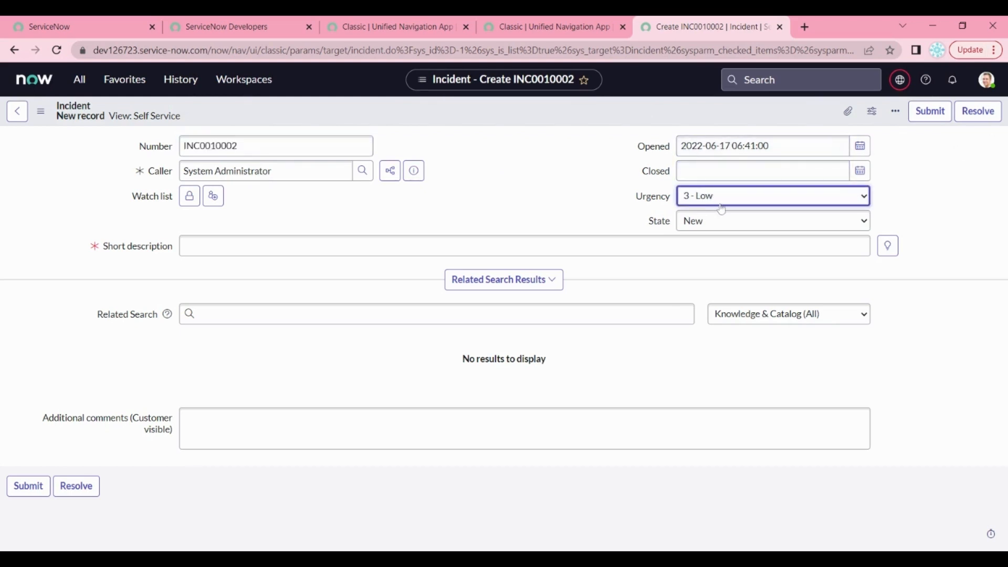
click(722, 213)
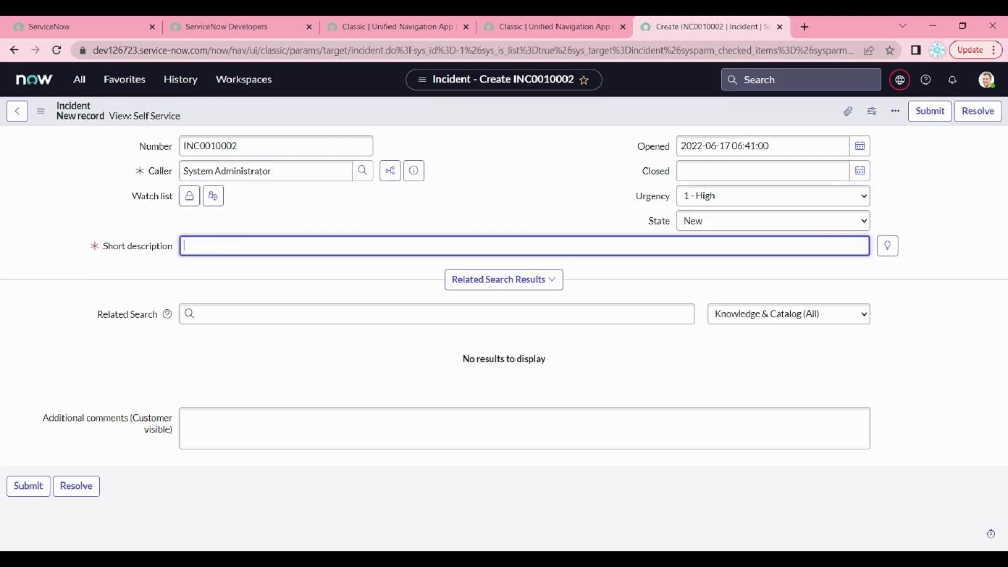
text(Hi there, the issue founf in )
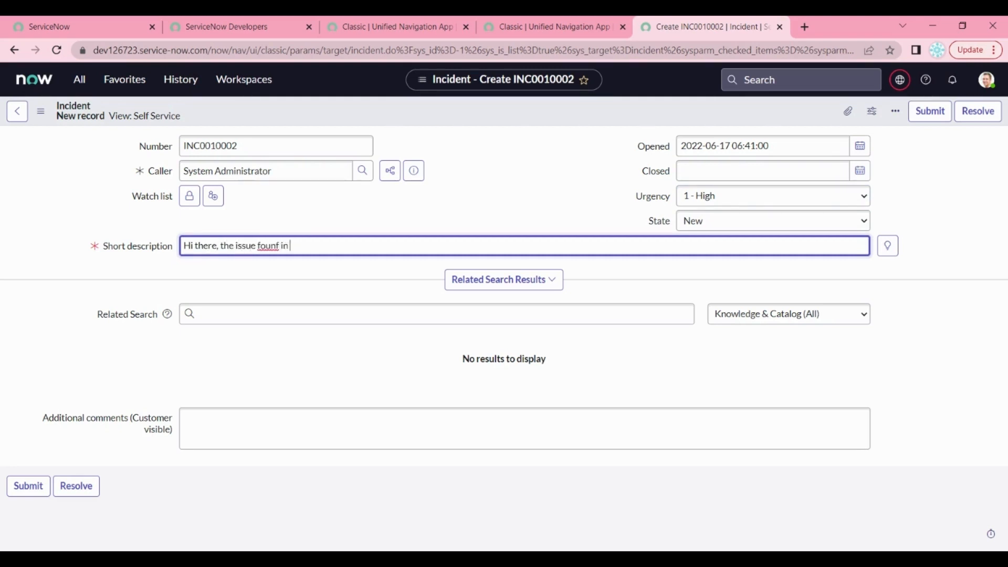
text(the flow)
drag(282, 246, 276, 246)
text(d)
Submit the incident and return to the incidents list, answering the leave-page prompt
click(29, 487)
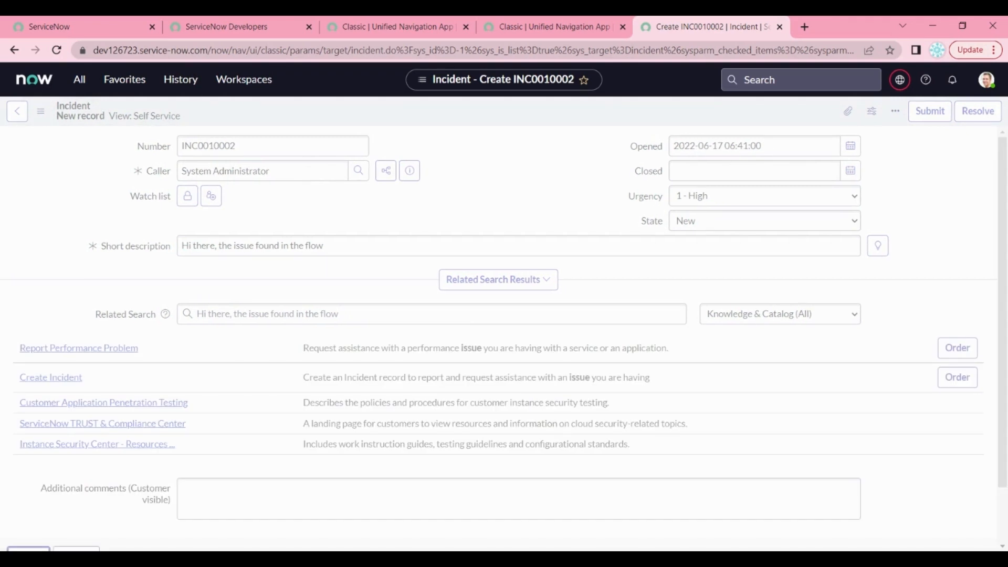
scroll(568, 323, down, 2)
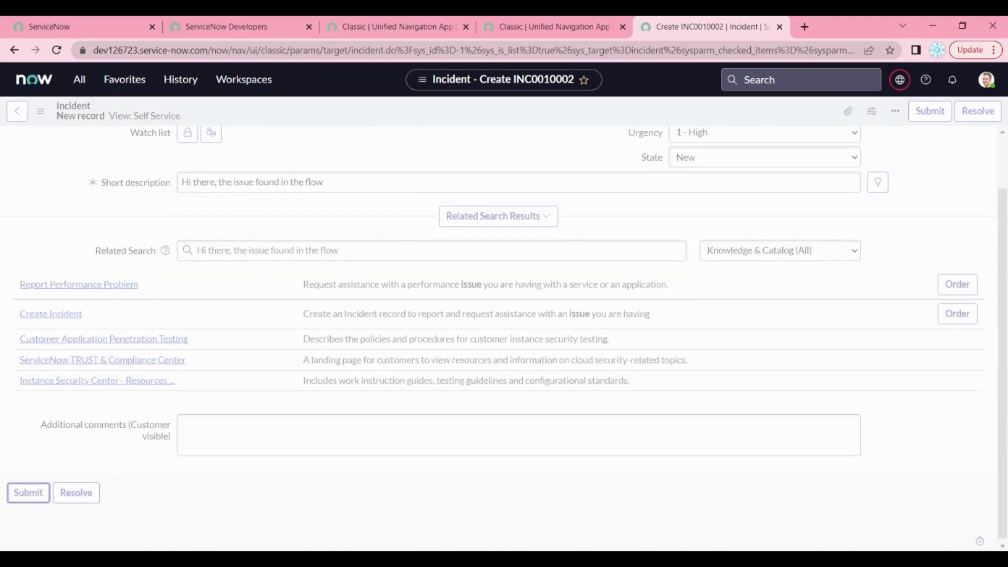
scroll(568, 323, up, 2)
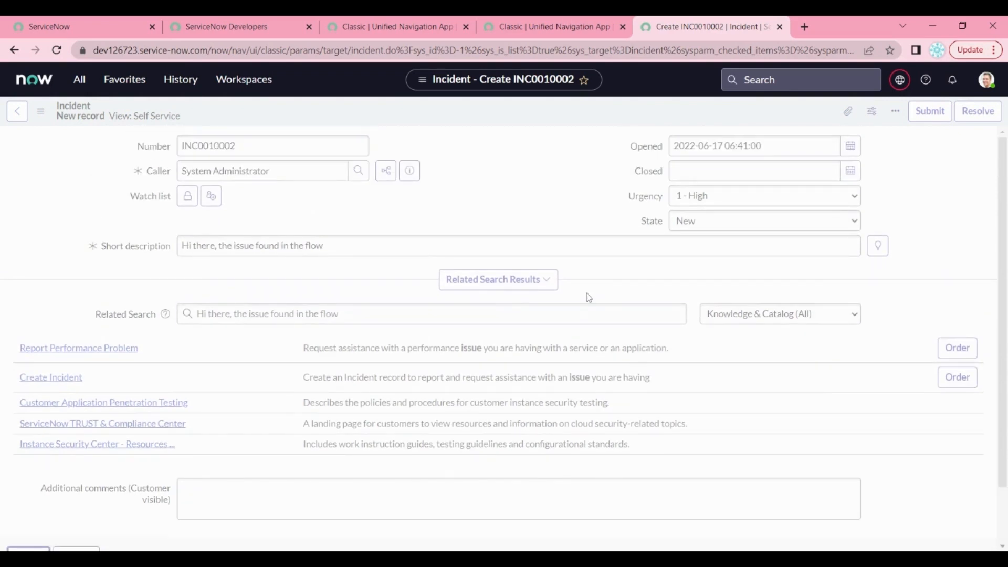
scroll(652, 288, down, 2)
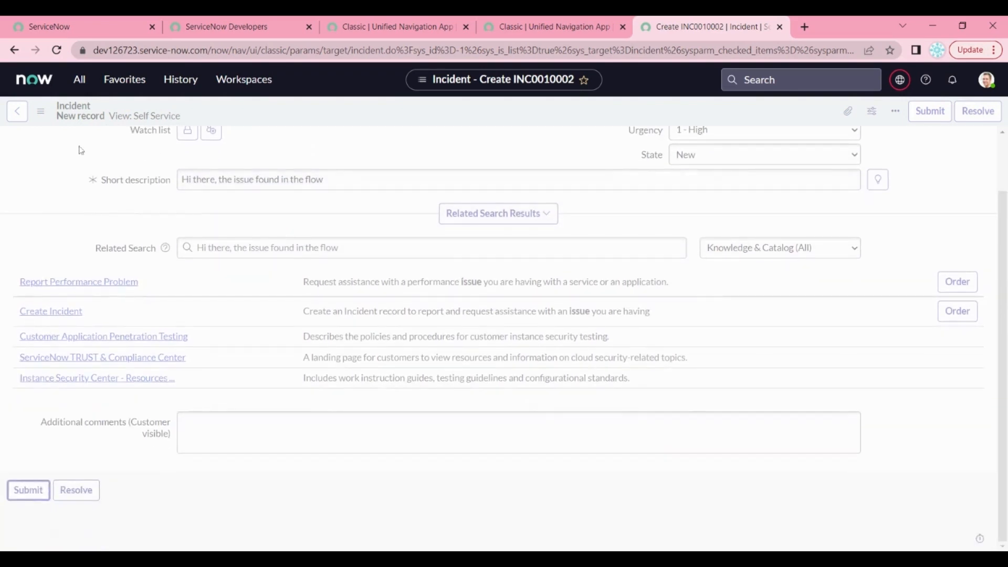
click(21, 121)
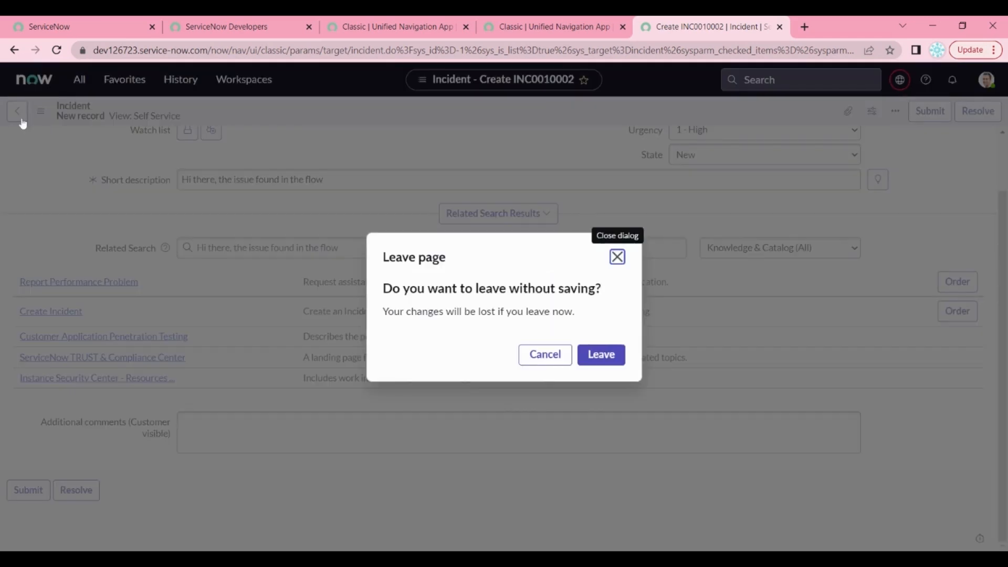
click(545, 360)
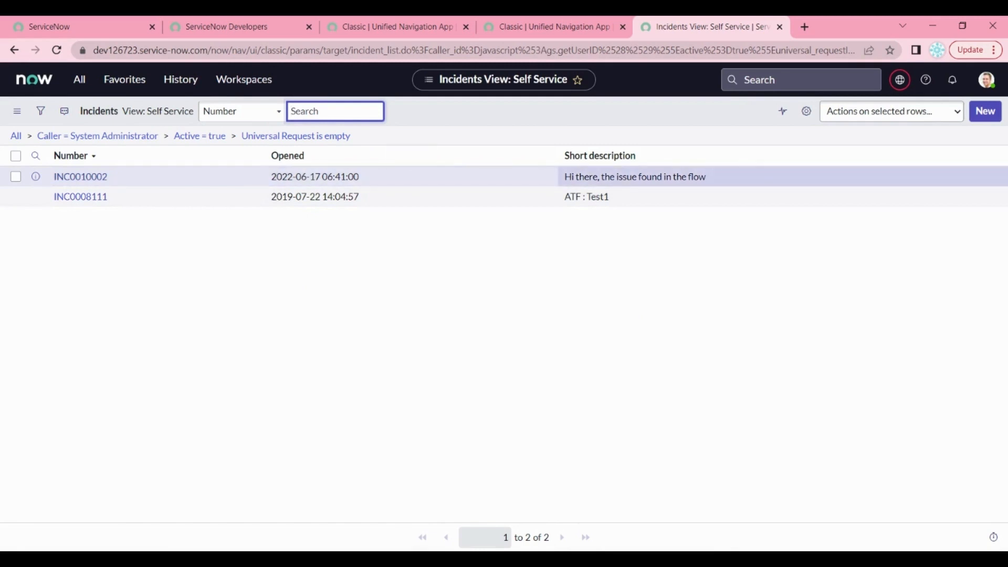
Resolve INC0010002, reopen it to confirm State shows Resolved, then go back
click(80, 176)
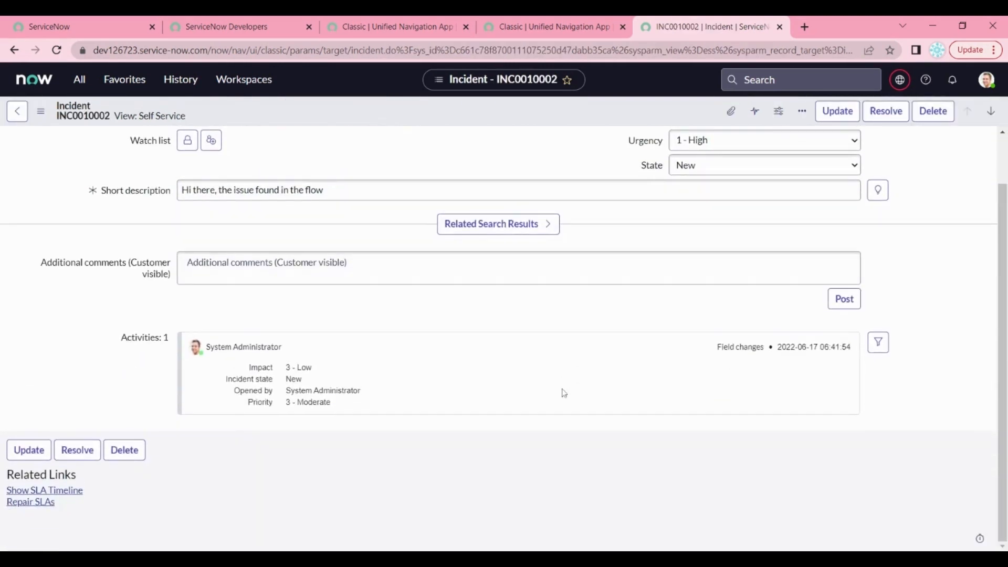
click(886, 112)
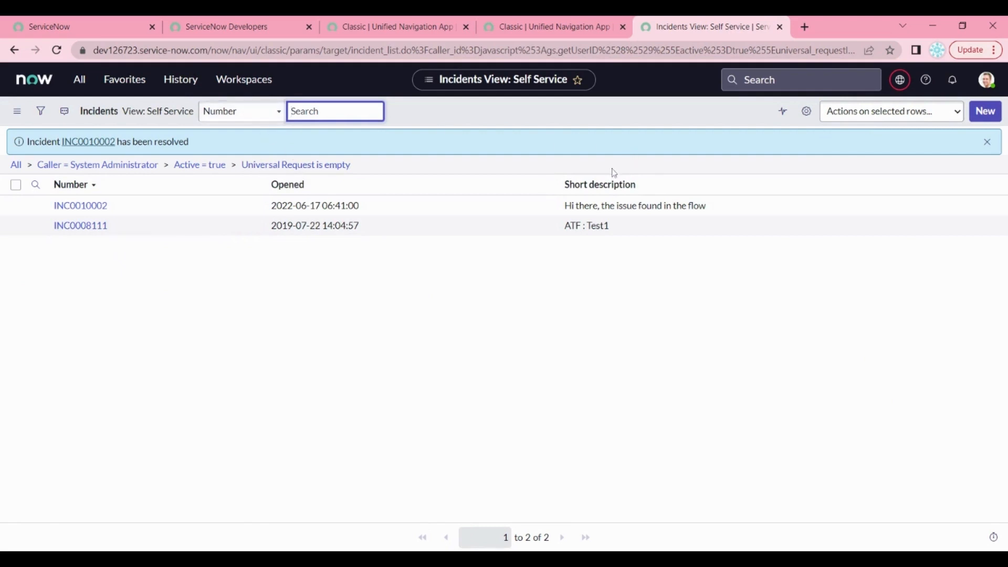
click(96, 211)
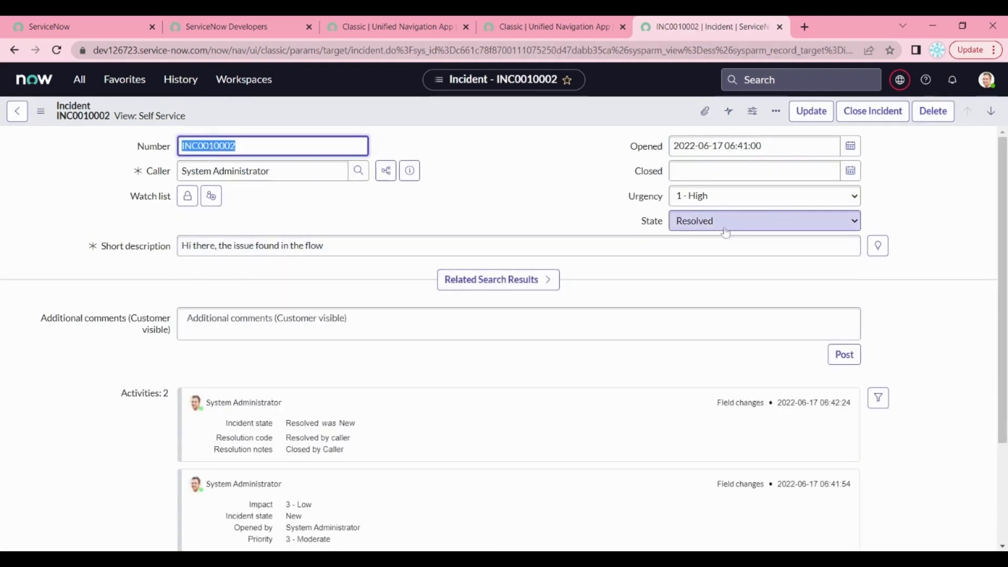
scroll(723, 273, down, 3)
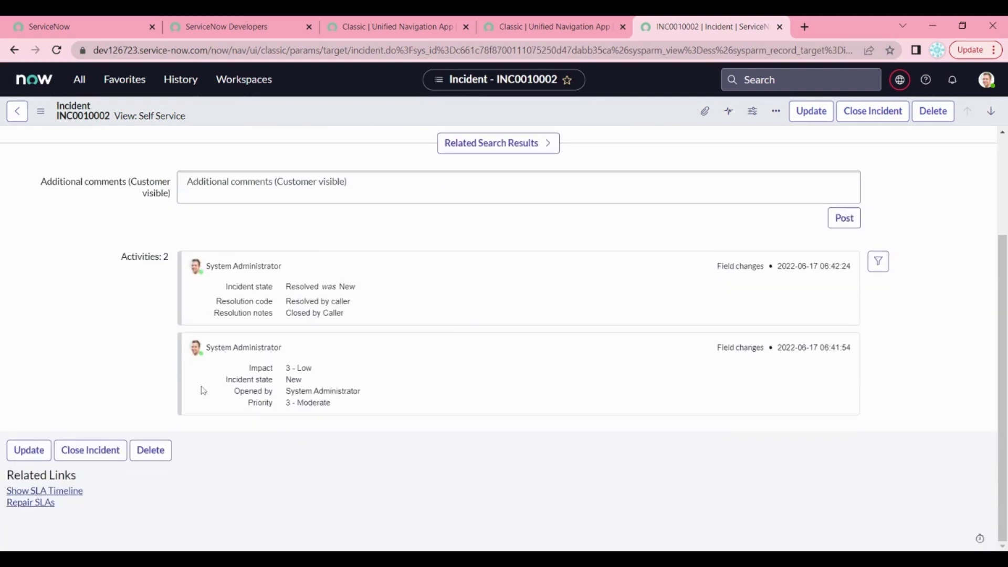
scroll(317, 331, up, 3)
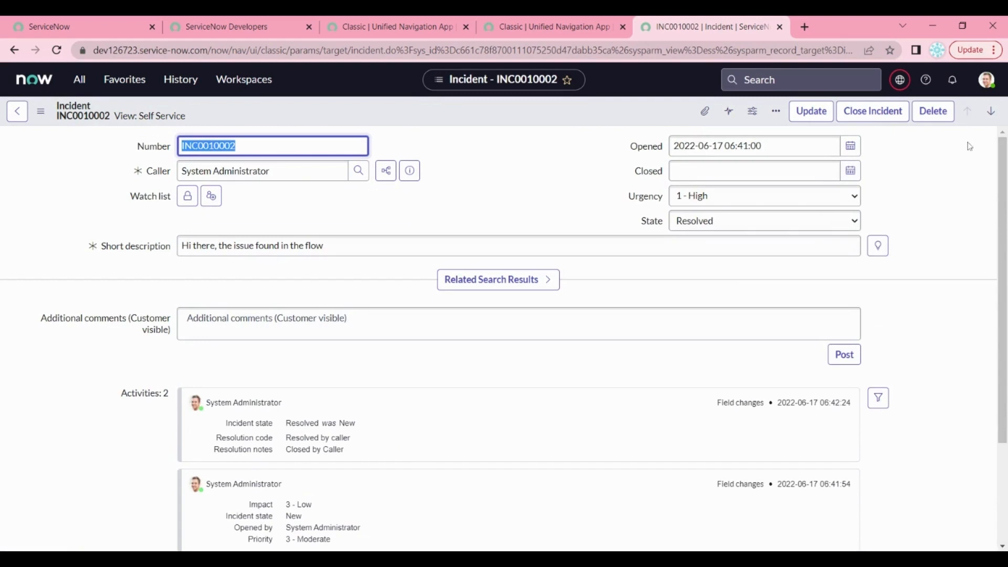
click(17, 112)
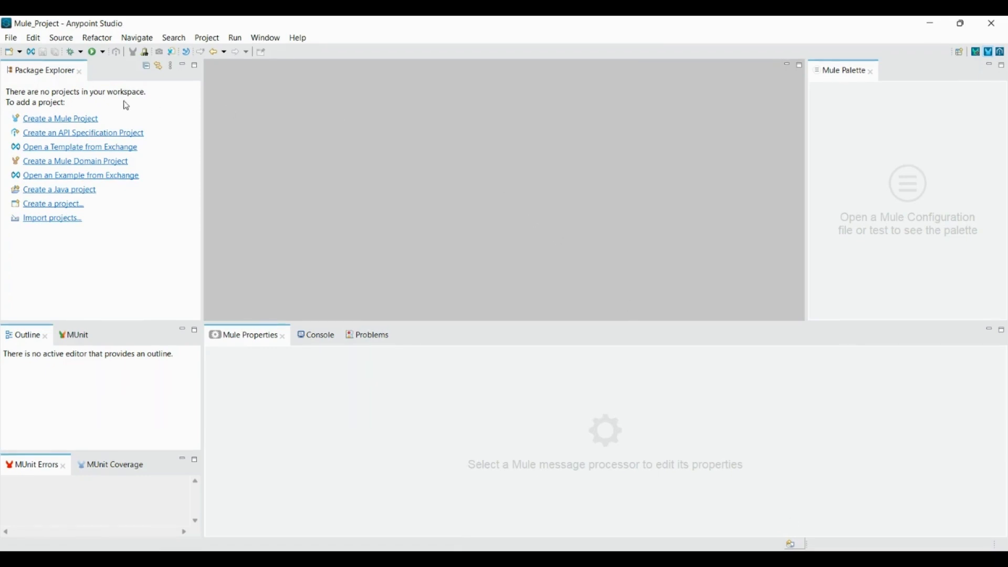
Create a new Mule project named MSSNIntegration
click(75, 121)
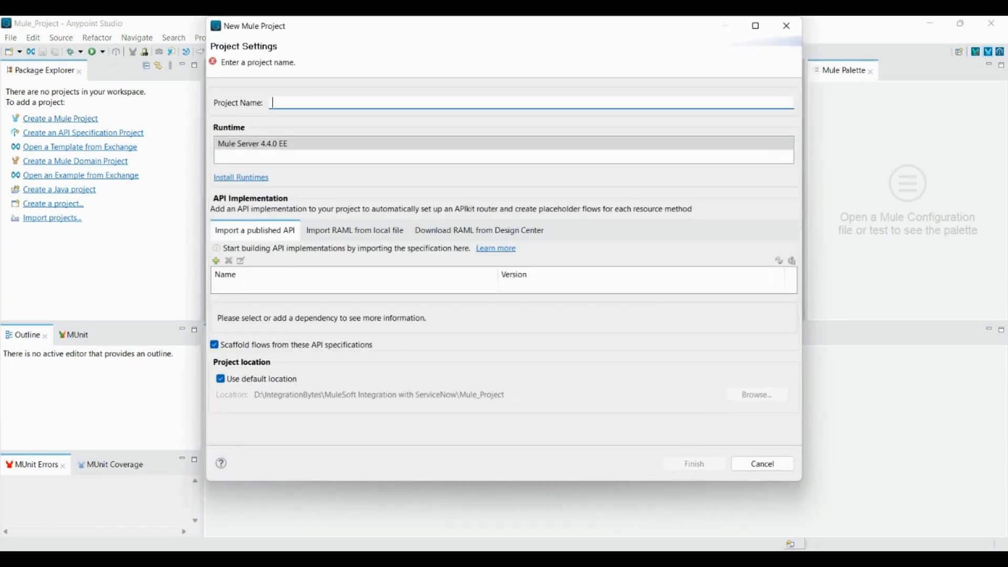
text(MSSNIntegration)
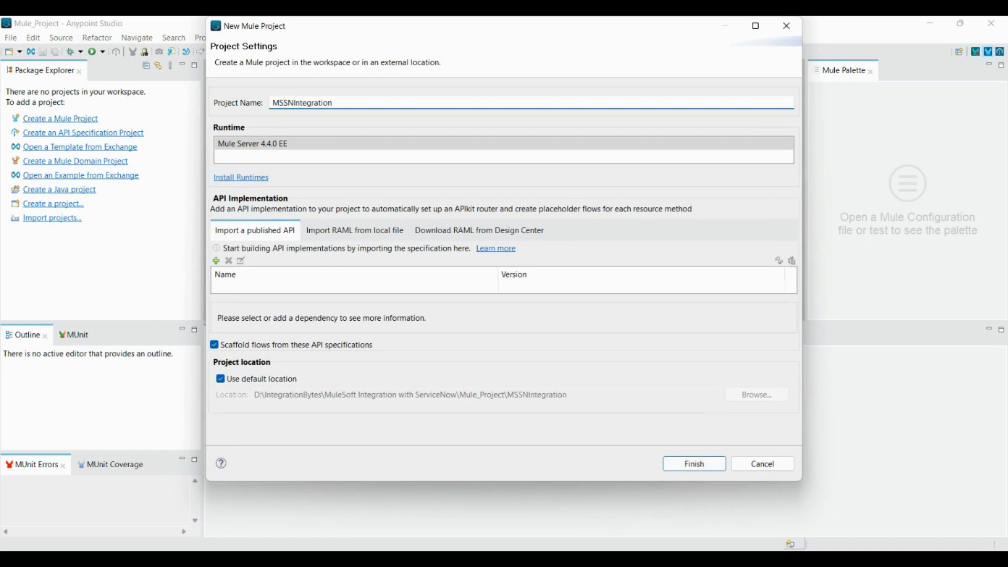
click(717, 466)
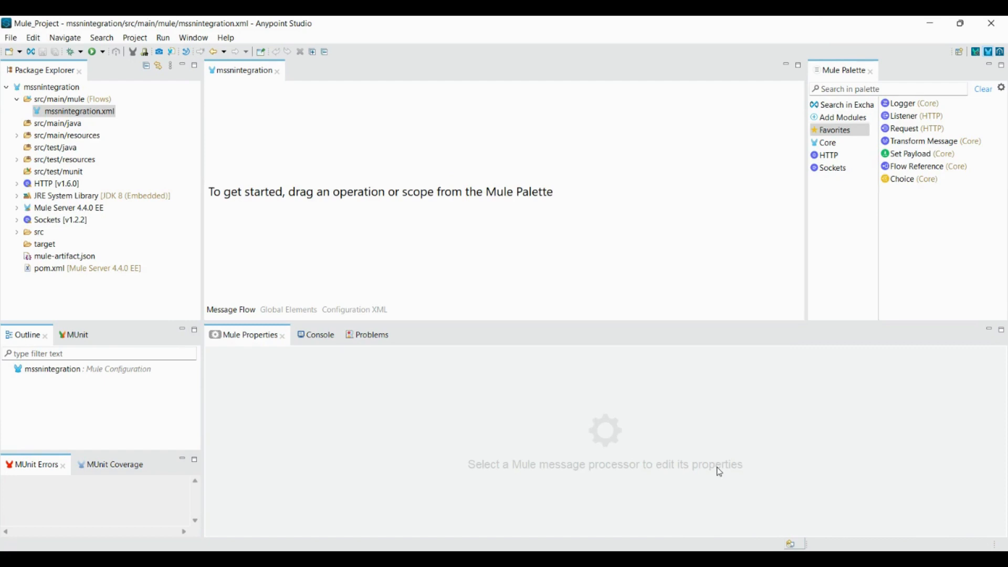
Search the Mule Palette for 'service', then clear the search
click(854, 90)
text(service)
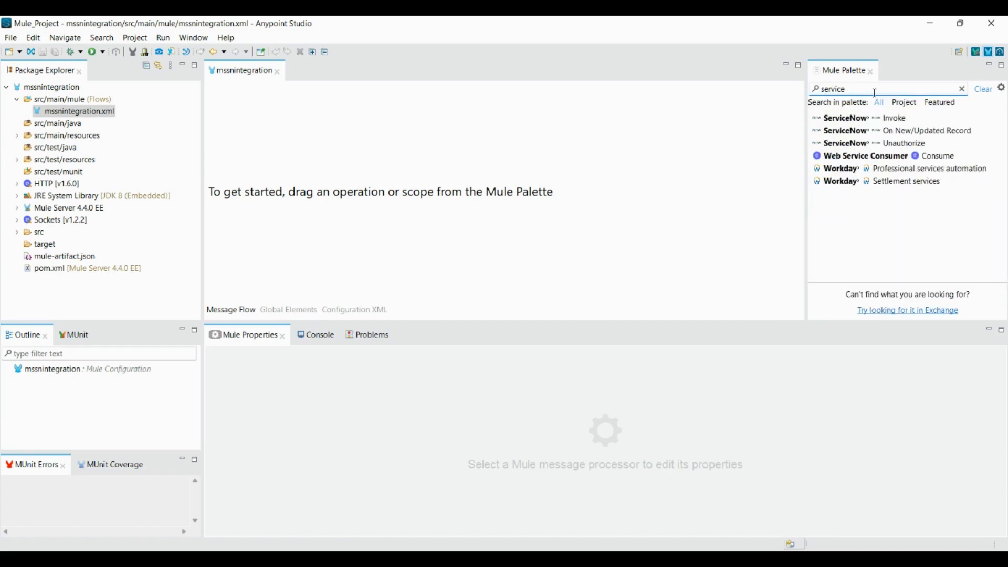
click(963, 91)
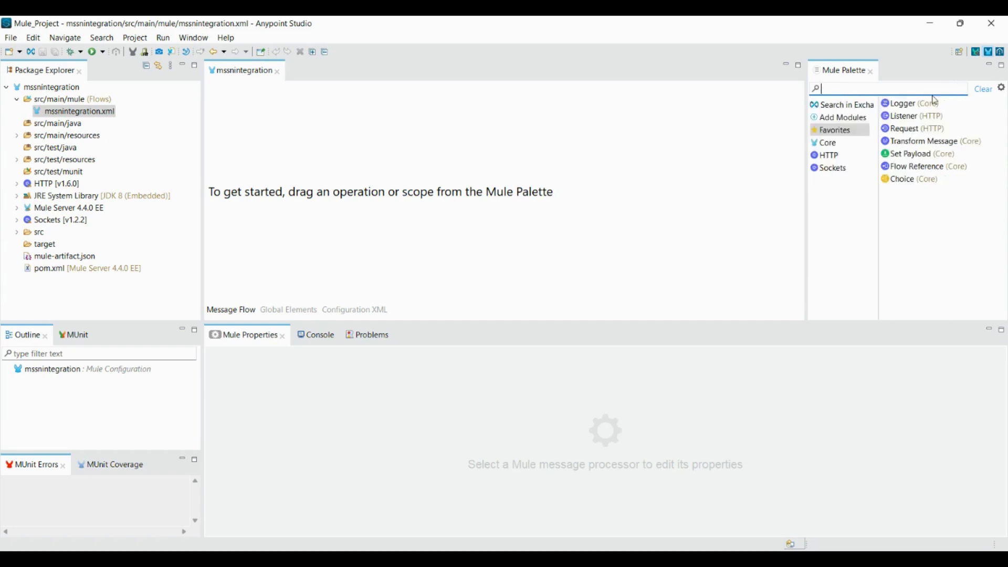
Search Exchange for 'servicenow' and add the ServiceNow Connector to the project
click(837, 105)
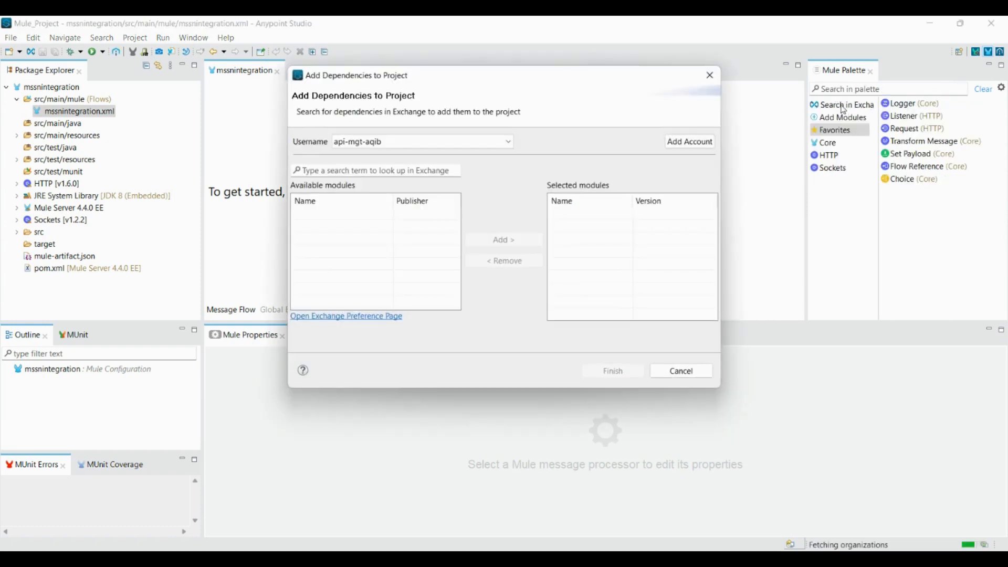
click(375, 171)
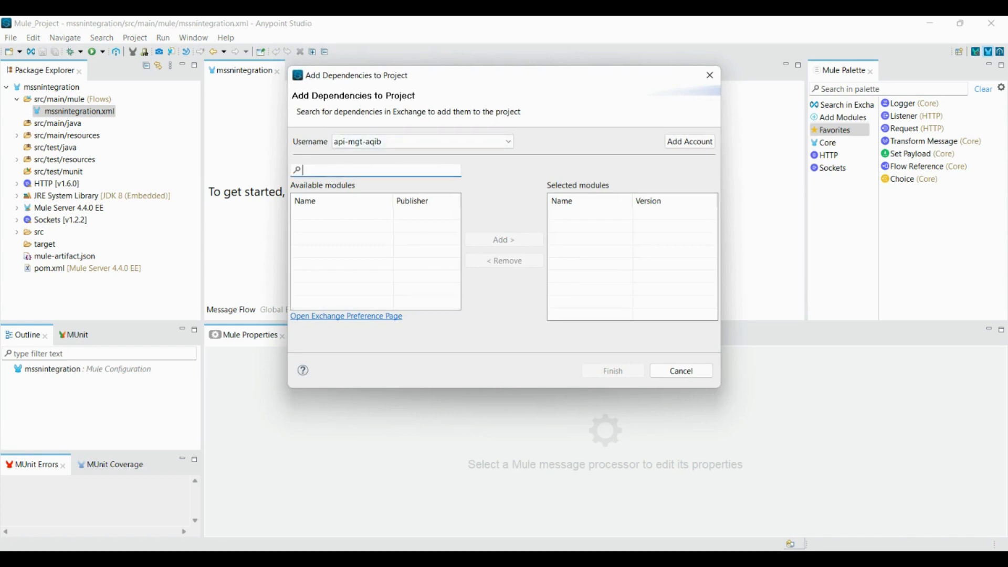
text(service)
key(Return)
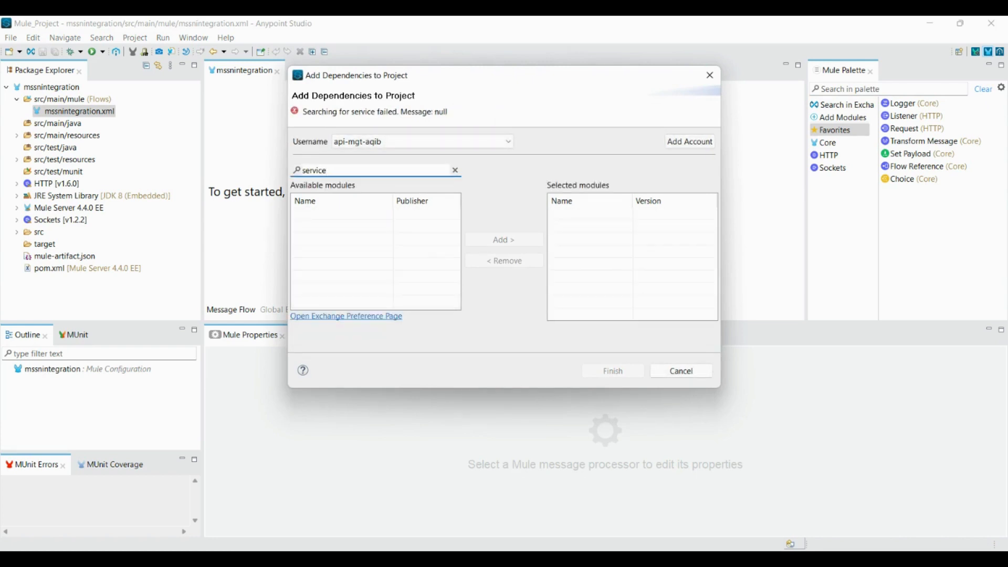
text(now)
key(Return)
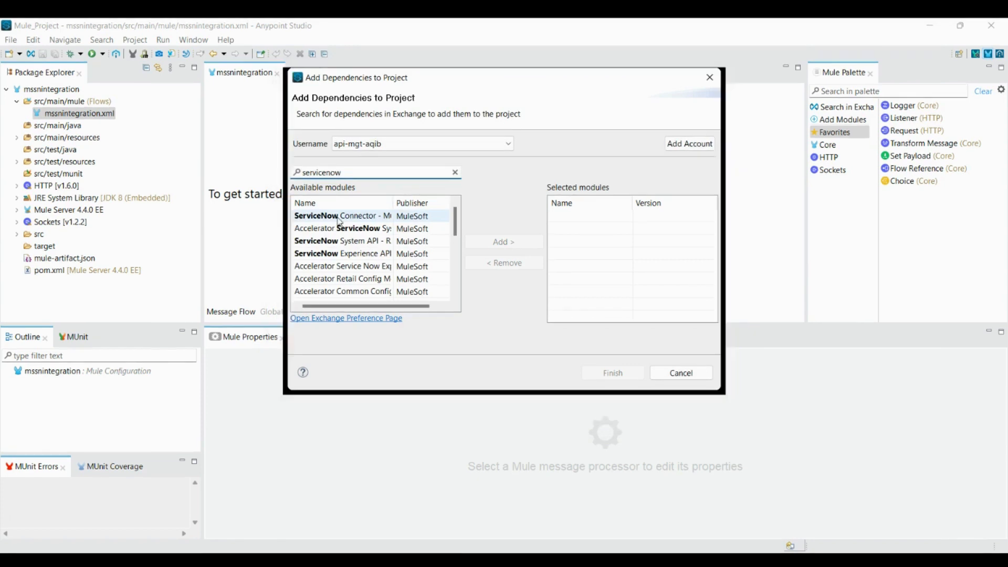
click(360, 215)
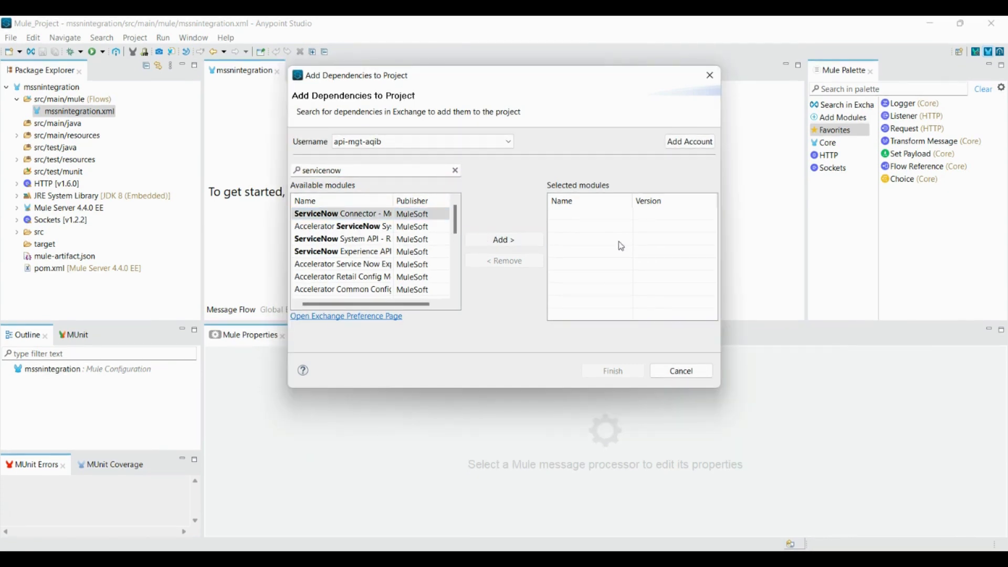
click(509, 239)
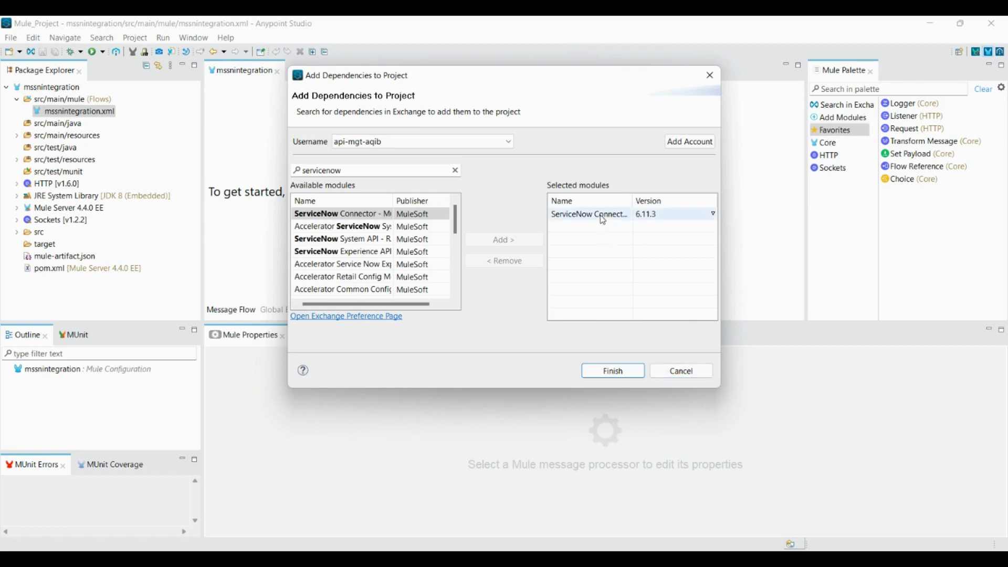
click(682, 371)
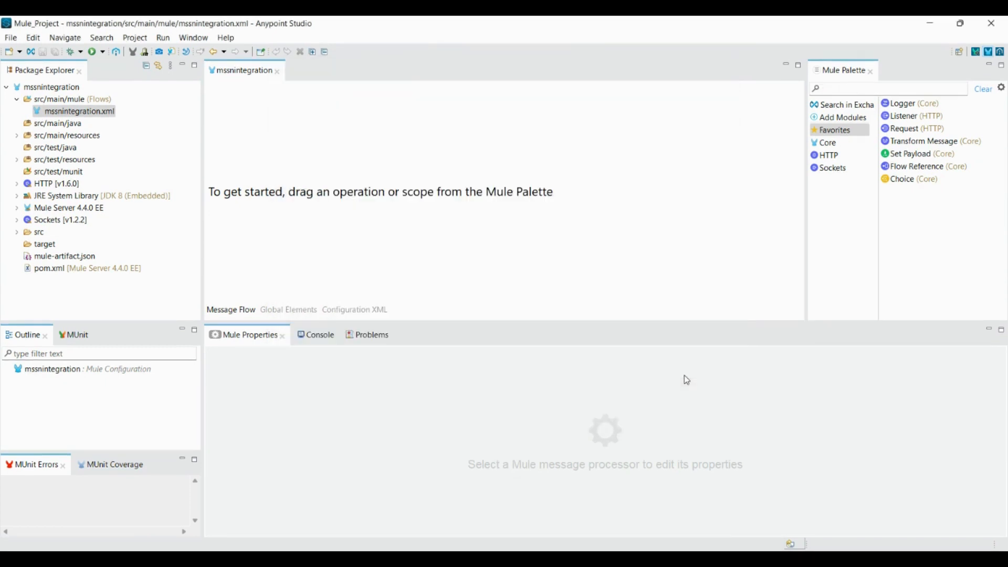
Place an HTTP Listener from the HTTP module onto the empty canvas, starting mssnintegrationFlow
click(837, 90)
click(833, 158)
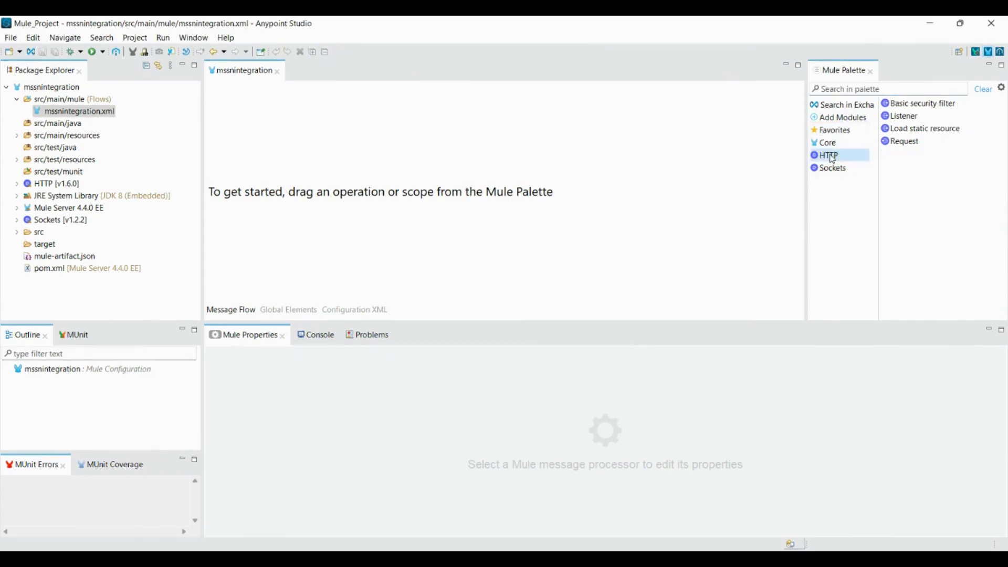
drag(906, 122, 342, 156)
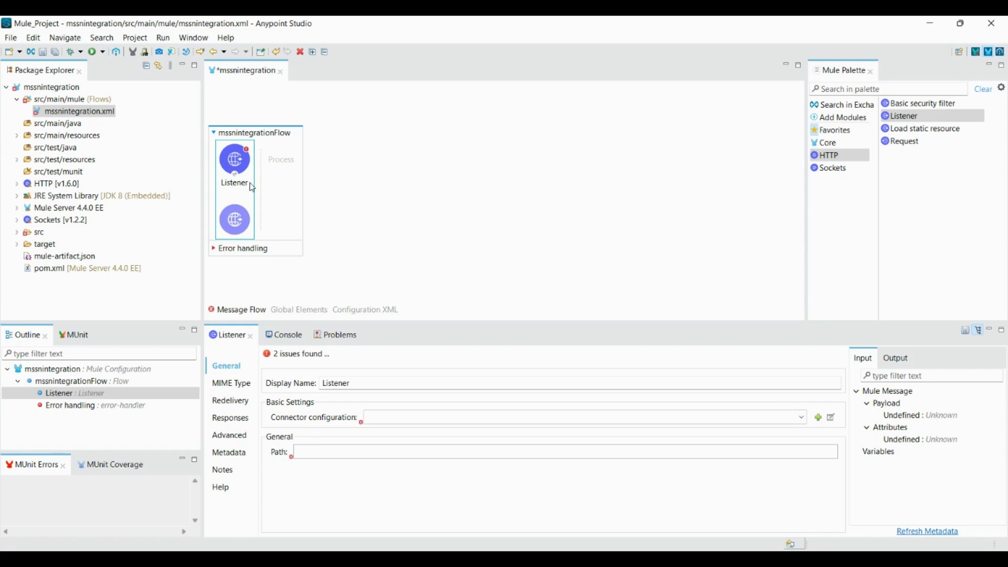
Give the Listener a default HTTP_Listener_config and path /mssnintegration/incident, then save
click(802, 417)
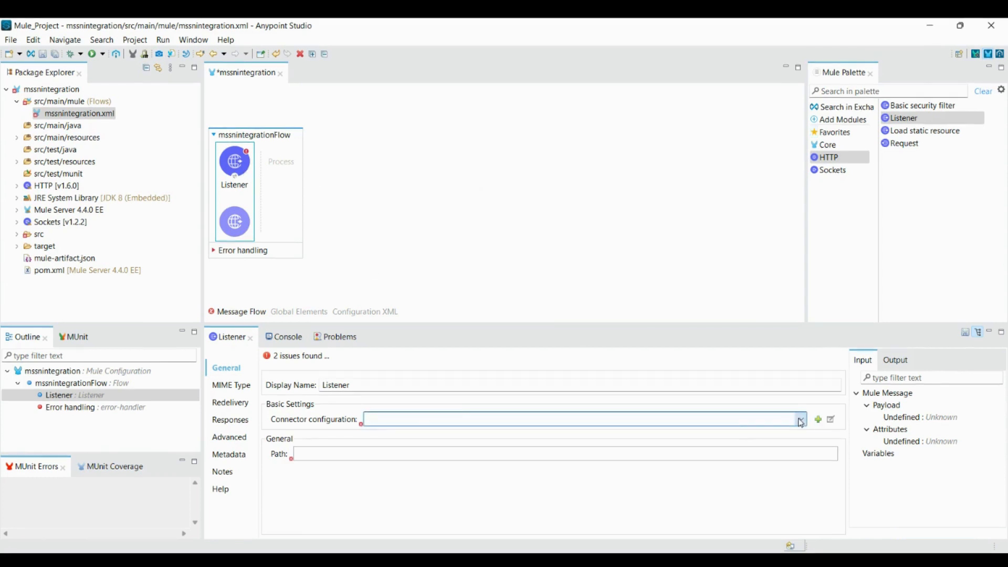
click(723, 432)
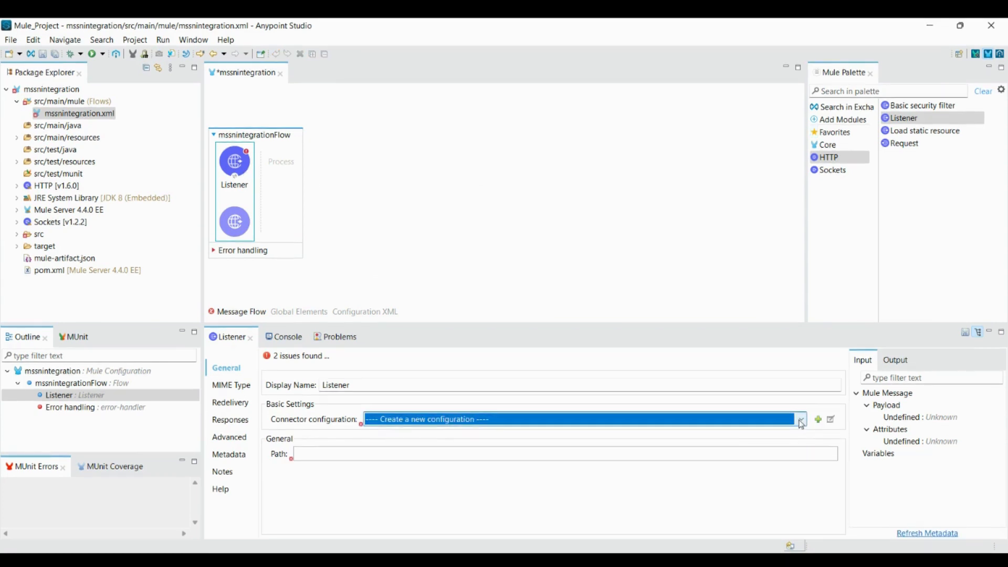
click(818, 418)
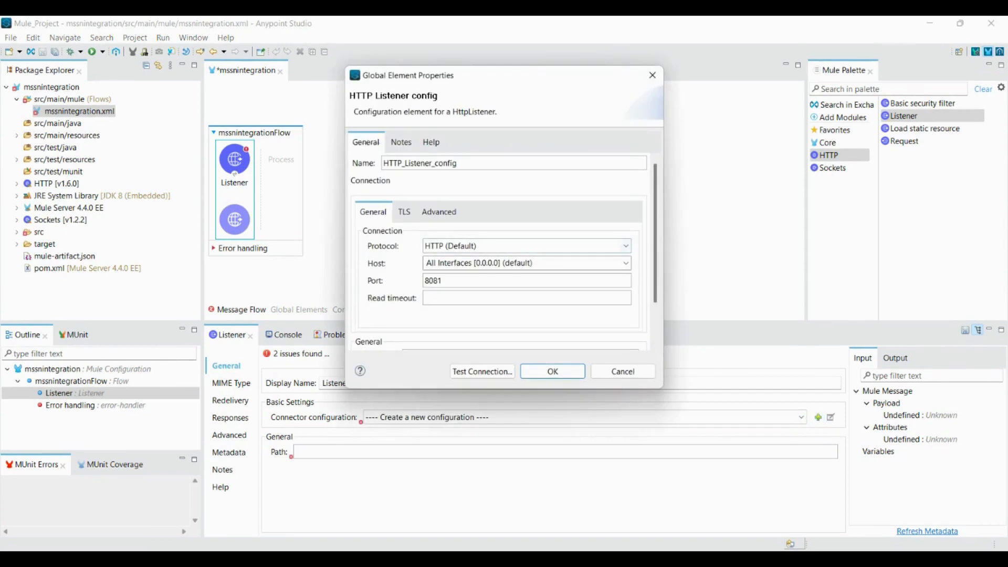
click(553, 372)
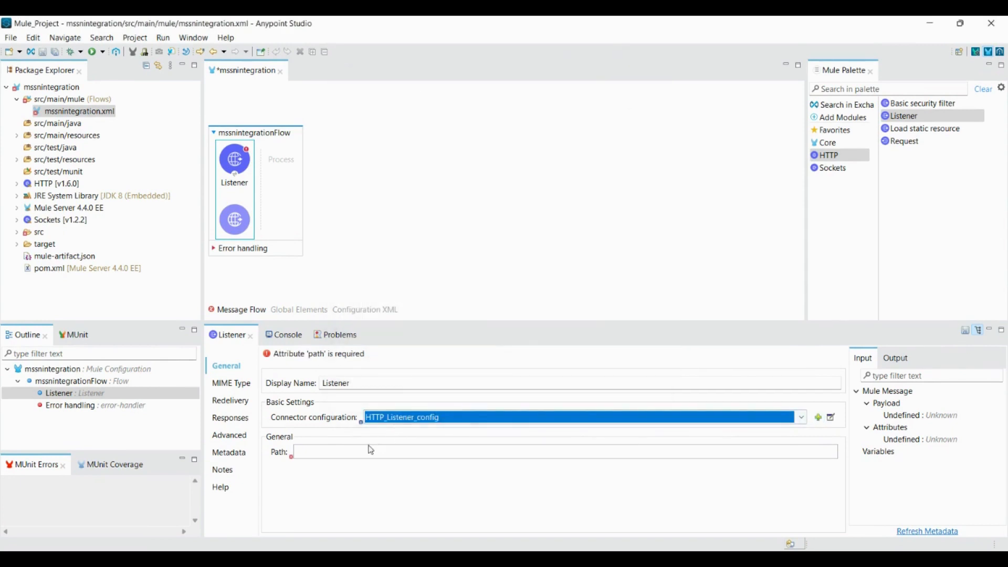
click(368, 451)
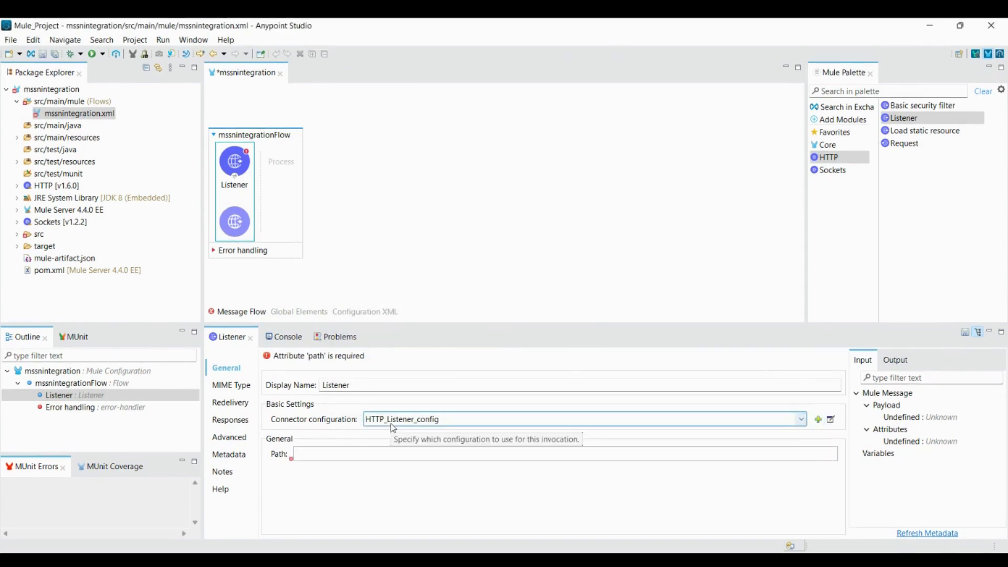
text(/mssnintegr)
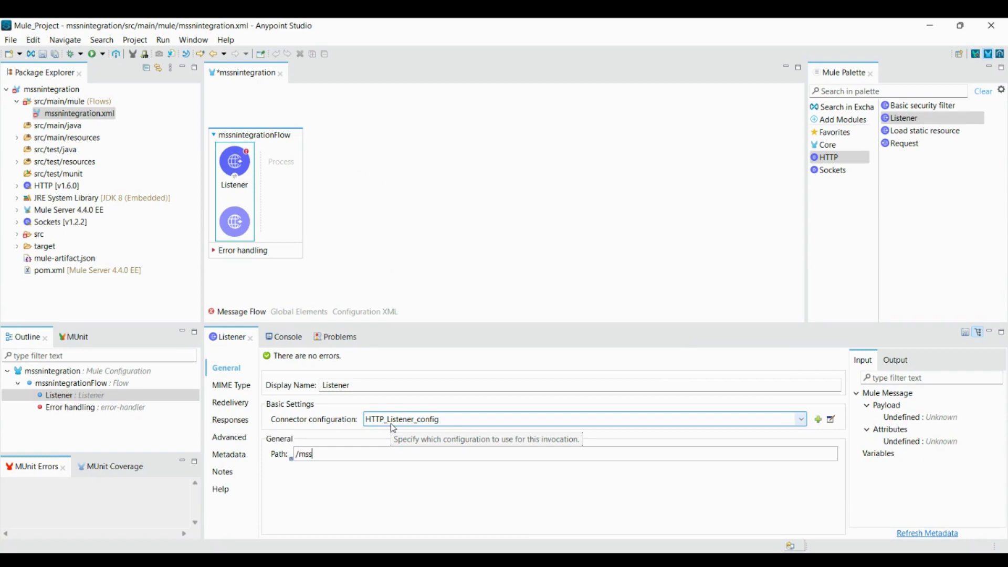
text(ation/test)
key(BackSpace)
key(BackSpace)
text(incident)
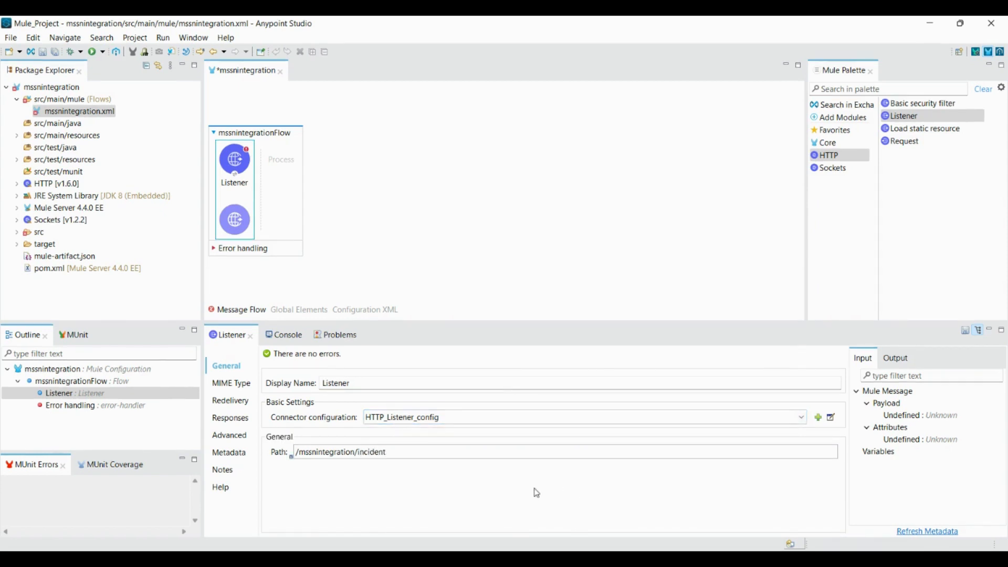
key(ctrl+s)
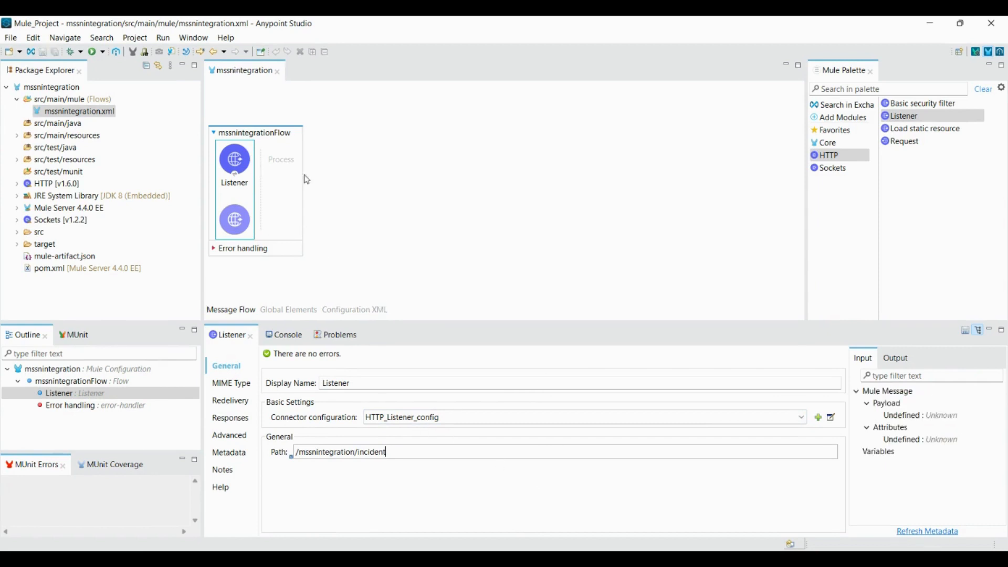
Search the palette for 'logg' and place a Logger after the Listener
click(893, 91)
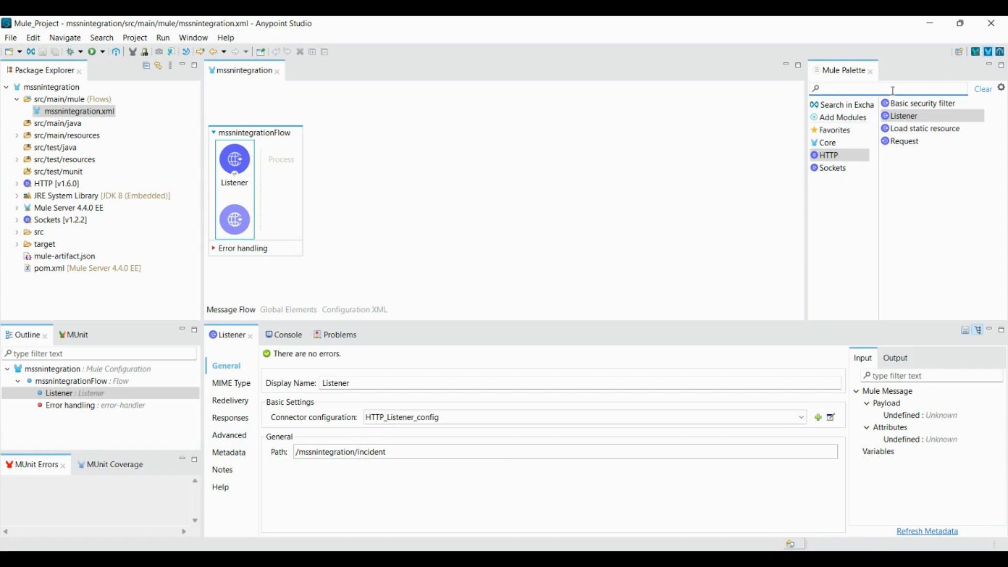
text(logg)
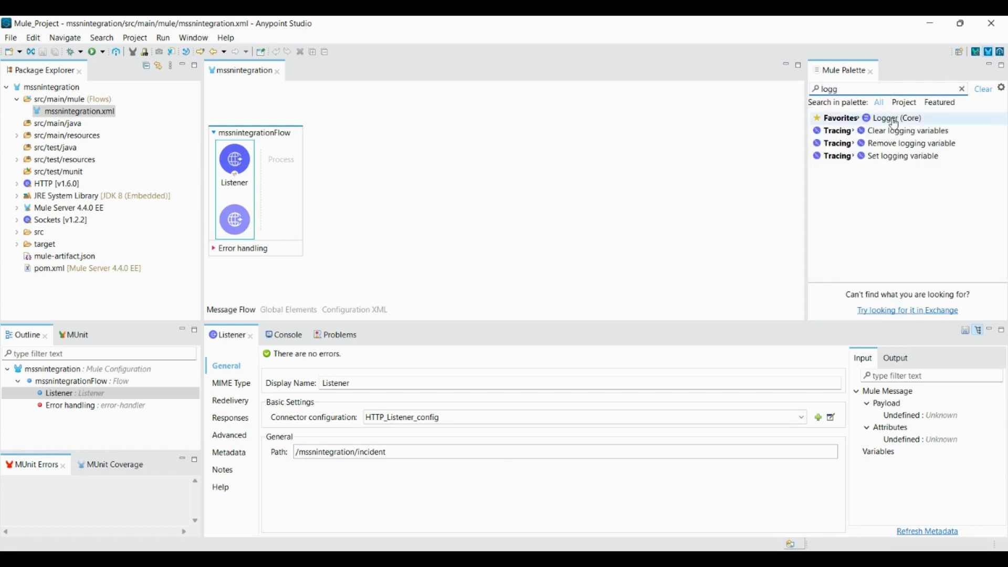
drag(896, 123, 284, 162)
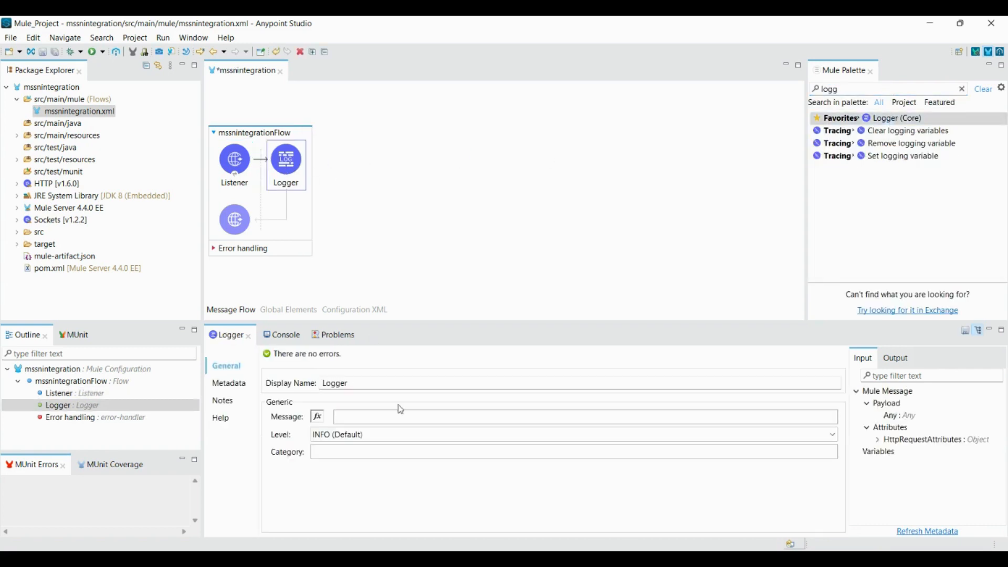
Set the Logger message to the expression #[payload] and save
click(321, 420)
text(payload)
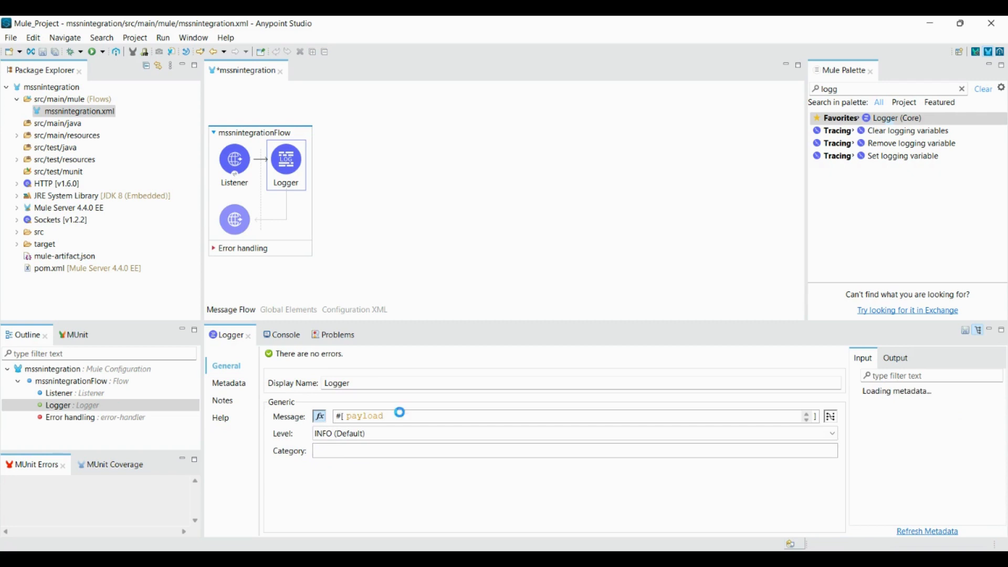
key(ctrl+s)
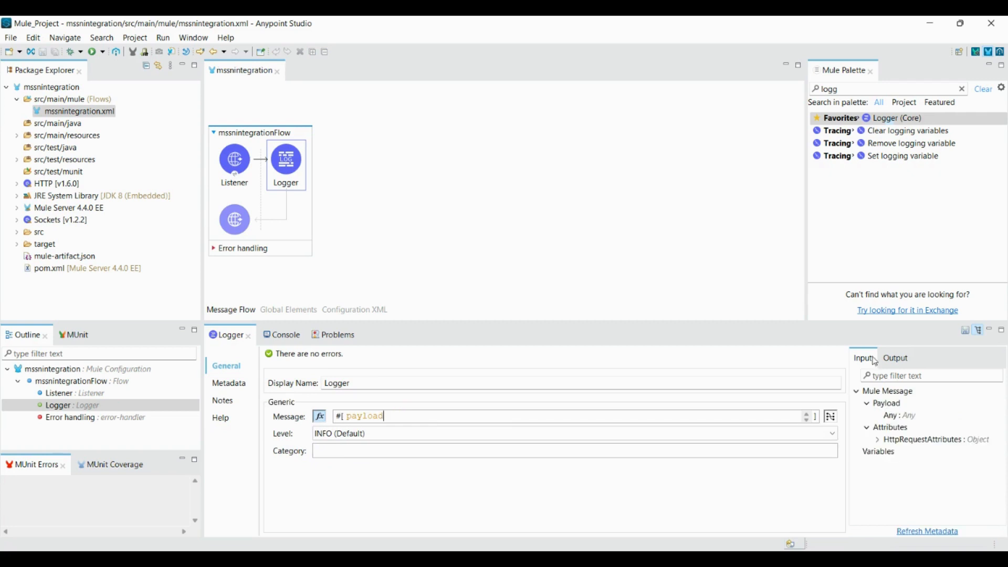
Search the palette for 'servi' and place a ServiceNow Invoke after the Logger
double_click(882, 89)
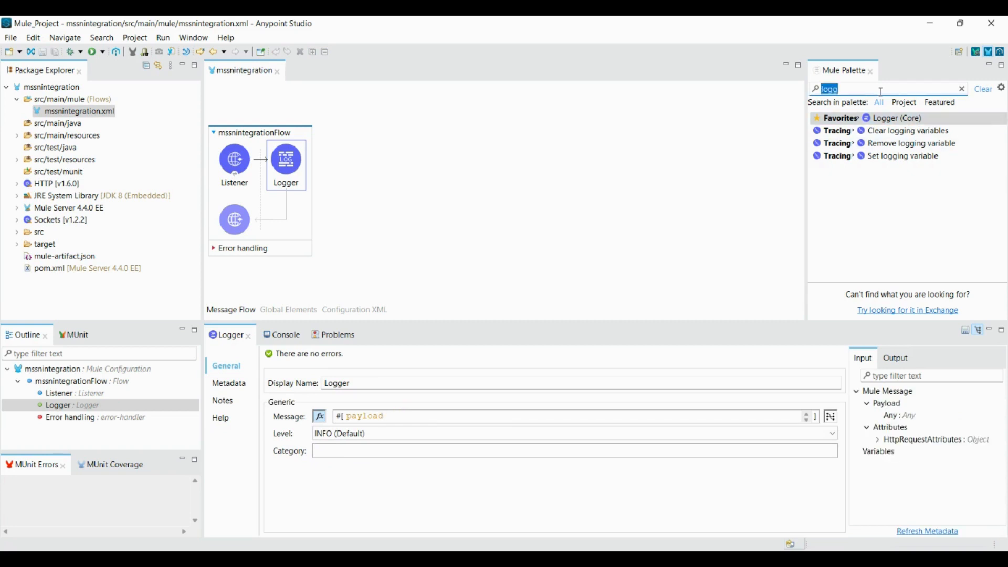
text(seriv)
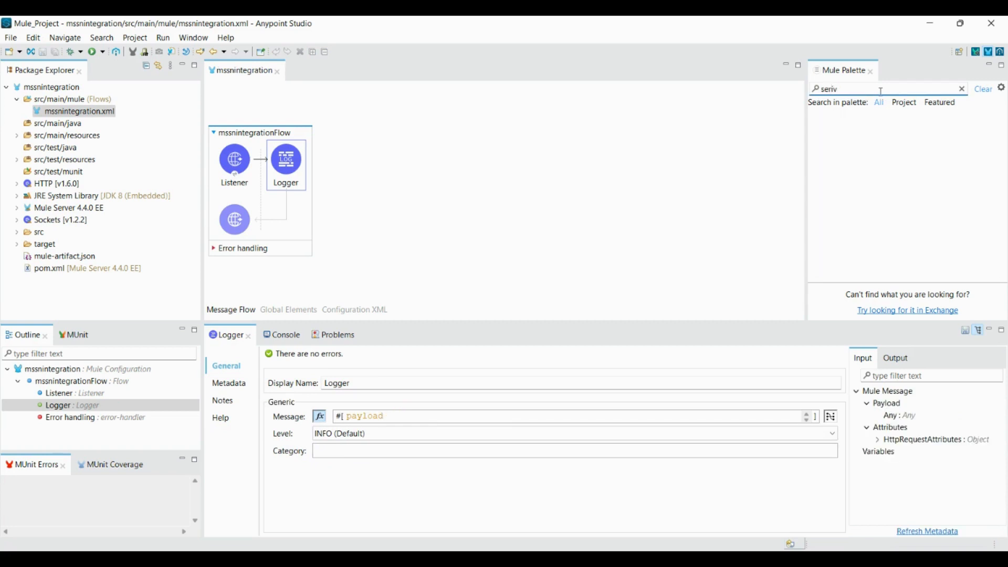
key(BackSpace)
key(BackSpace)
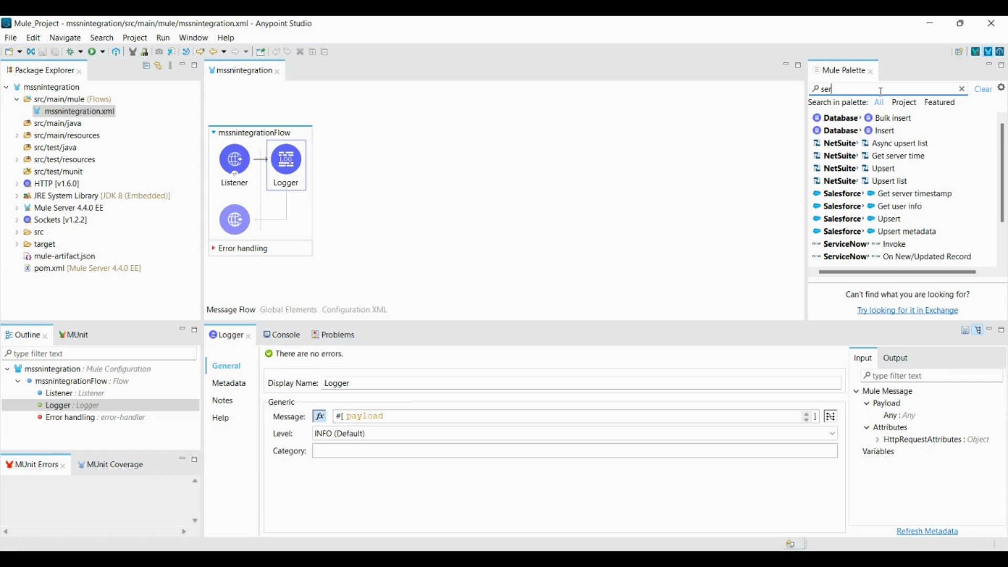
text(vi)
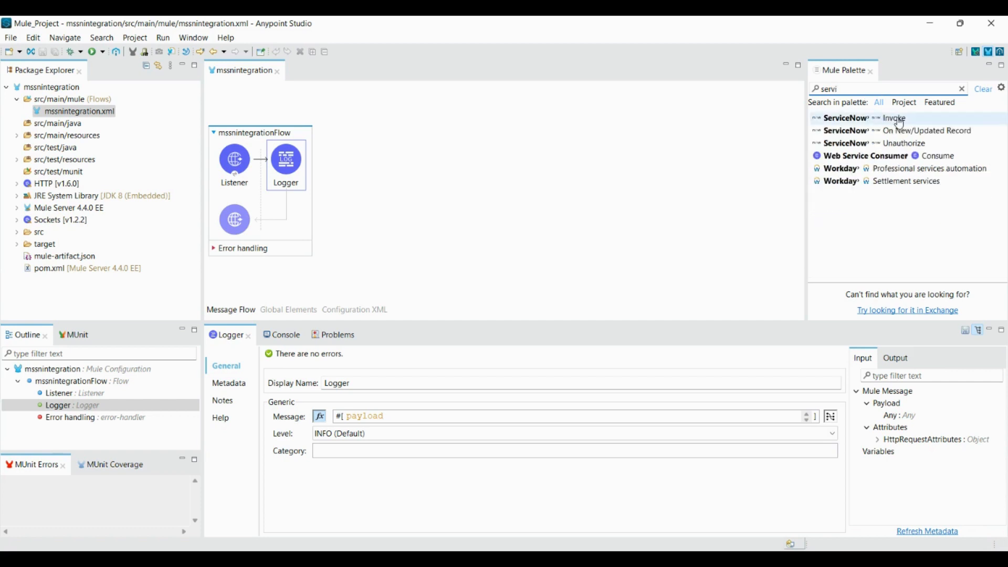
mouse_move(900, 124)
mouse_down()
mouse_move(724, 147)
mouse_move(316, 169)
mouse_up()
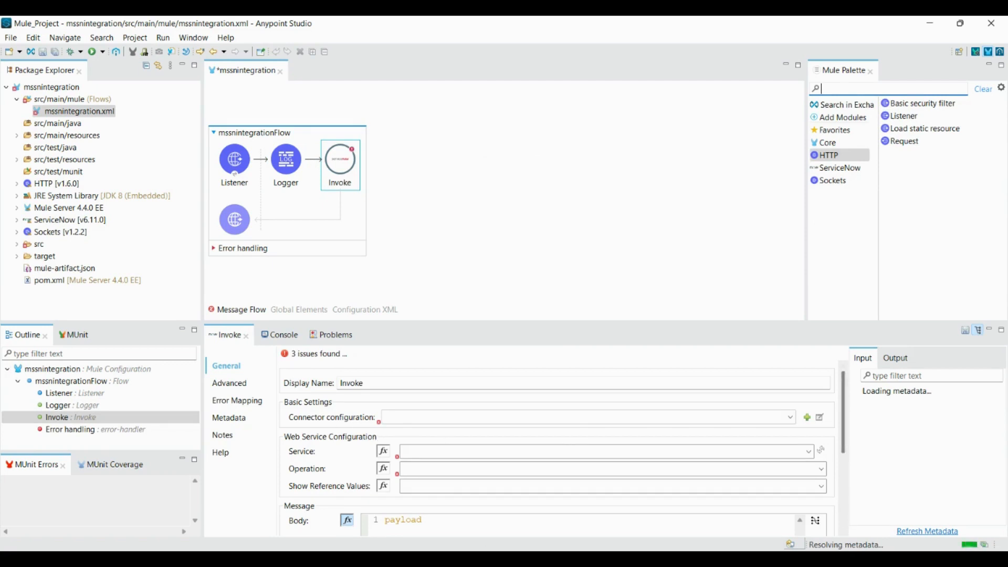
Create a ServiceNow connection configuration using Basic Authentication and enter the admin user name
click(808, 418)
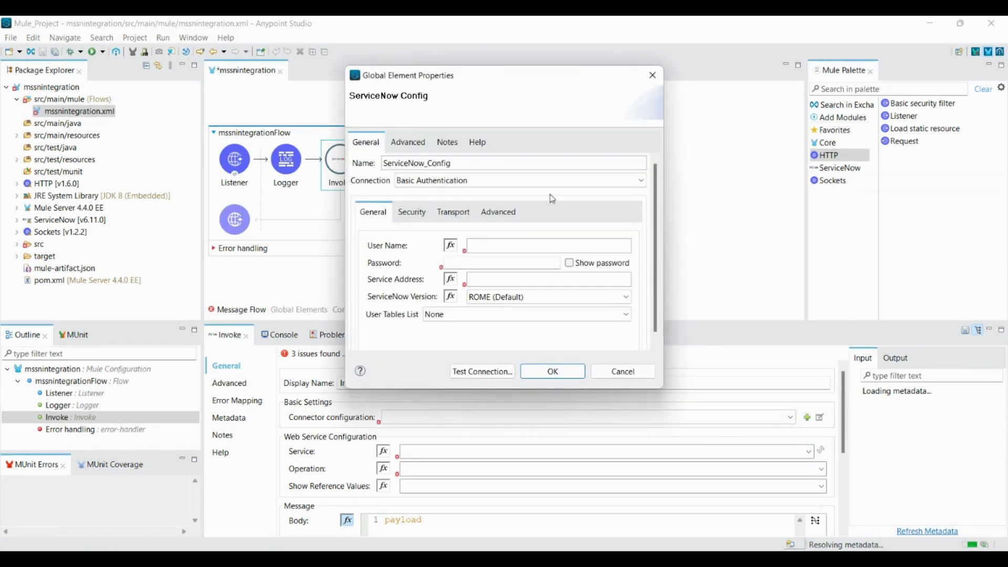
click(642, 181)
click(628, 198)
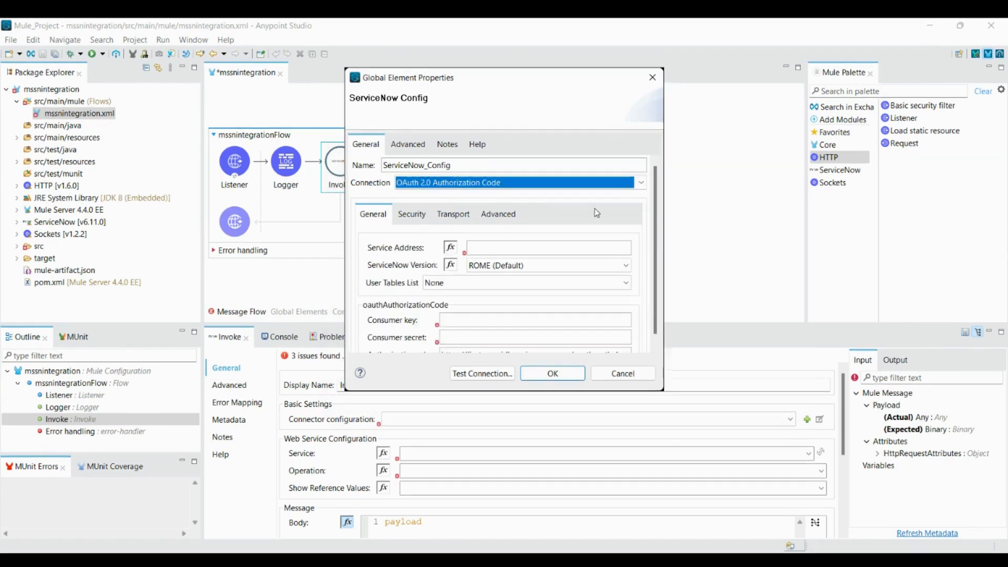
click(641, 181)
click(630, 192)
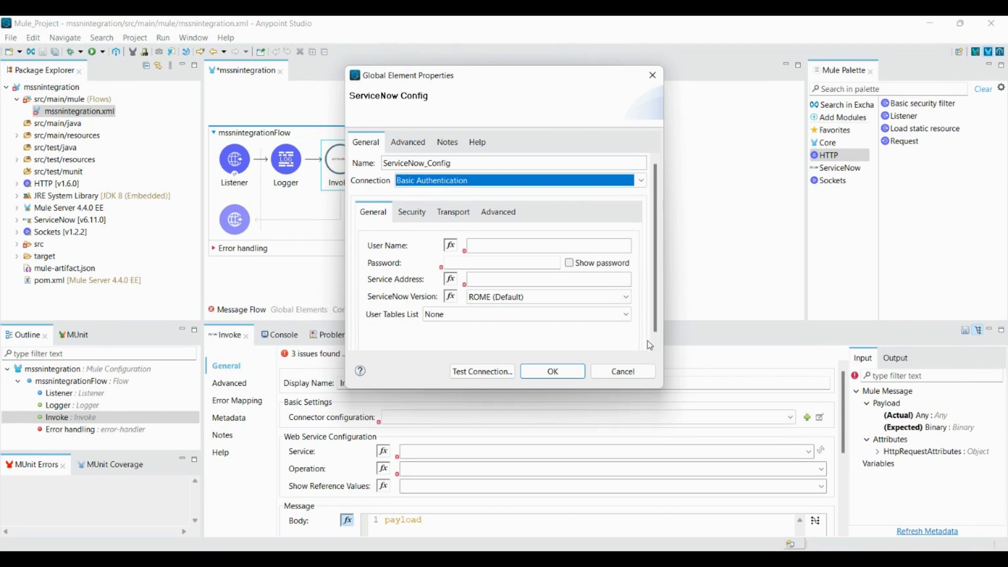
click(502, 247)
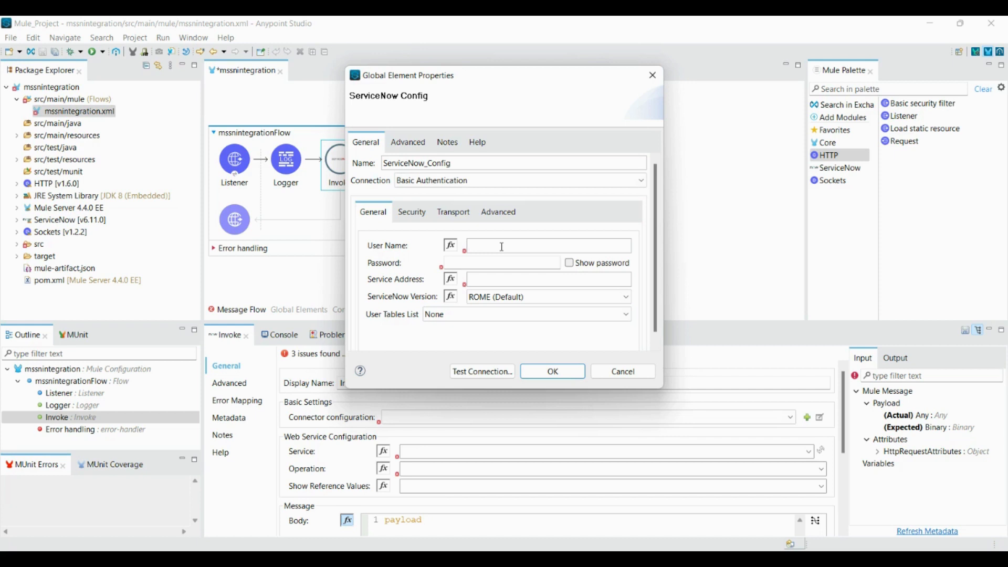
text(admin)
click(535, 262)
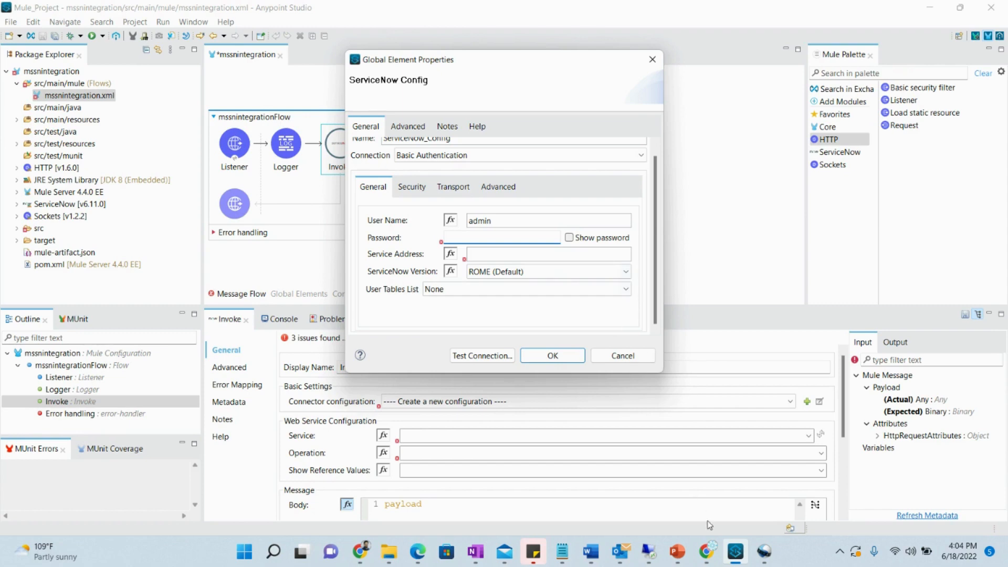
Show the developer instance's login credentials in the browser, select the password, and return to Studio
click(707, 552)
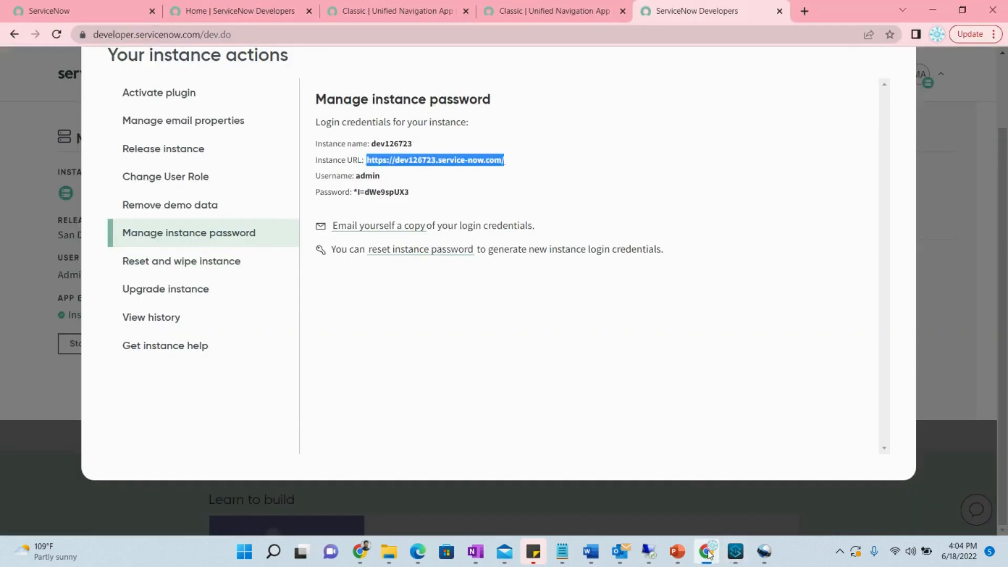
click(939, 96)
scroll(939, 97, up, 2)
click(894, 120)
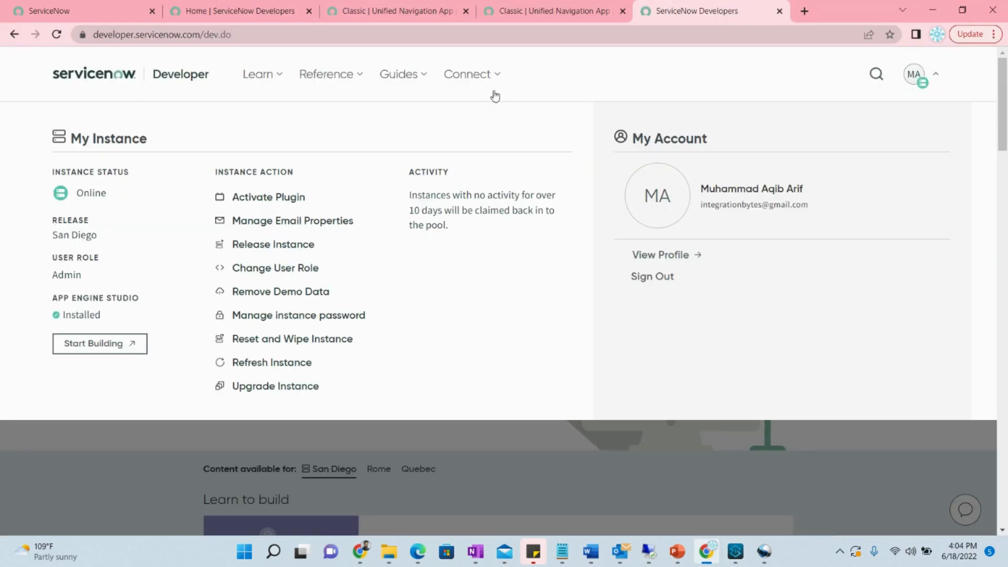
click(936, 78)
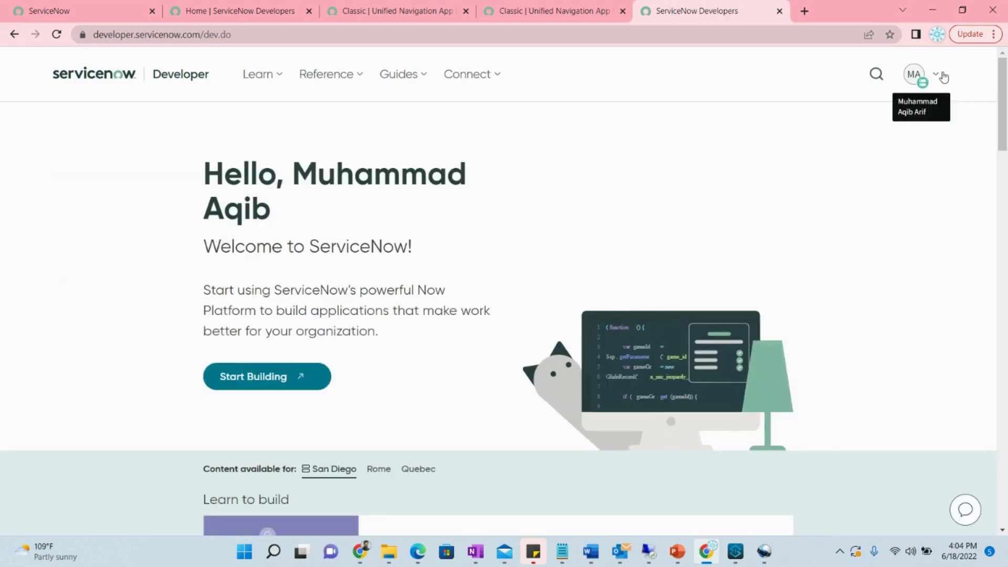
click(936, 78)
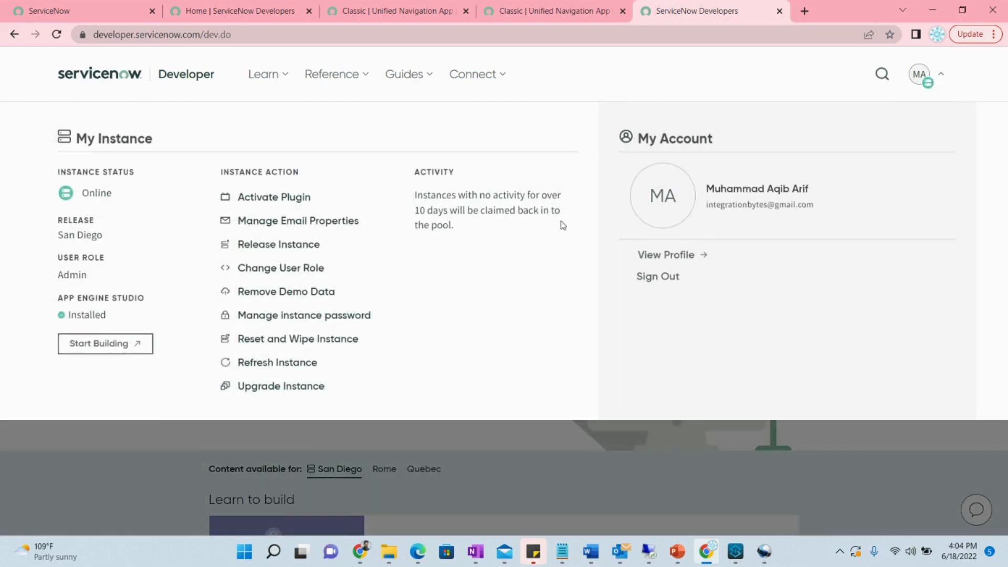
click(303, 318)
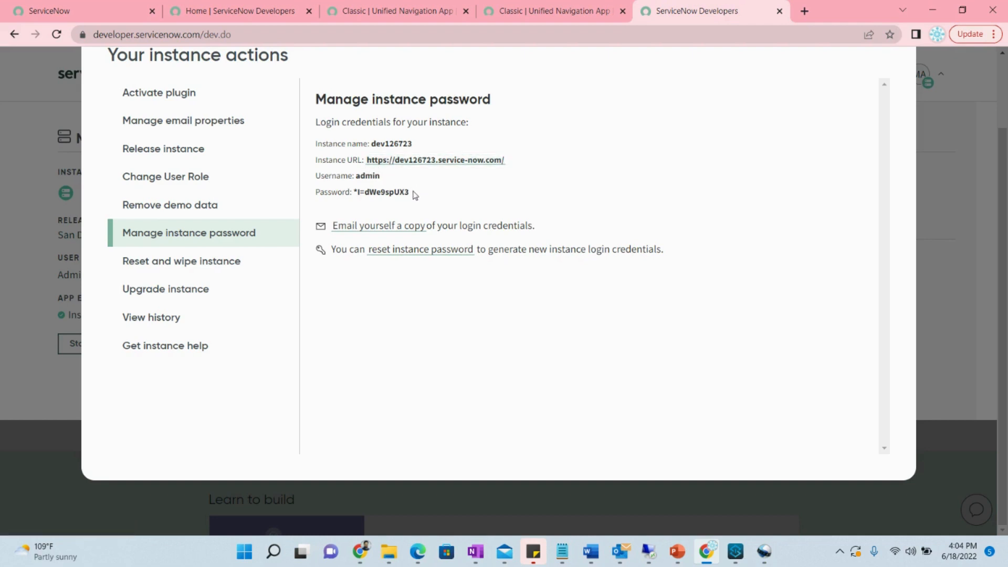
drag(411, 193, 355, 193)
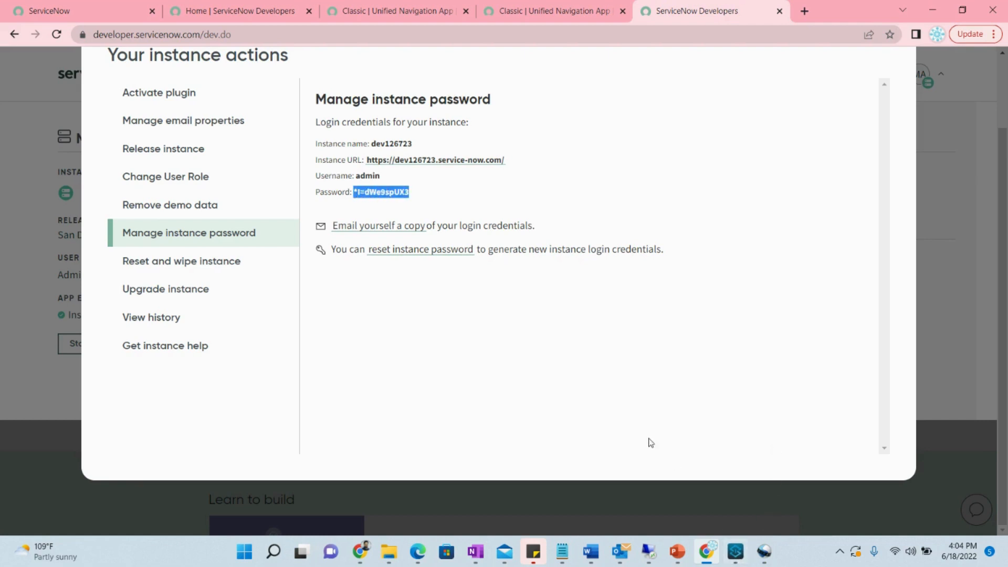
click(736, 554)
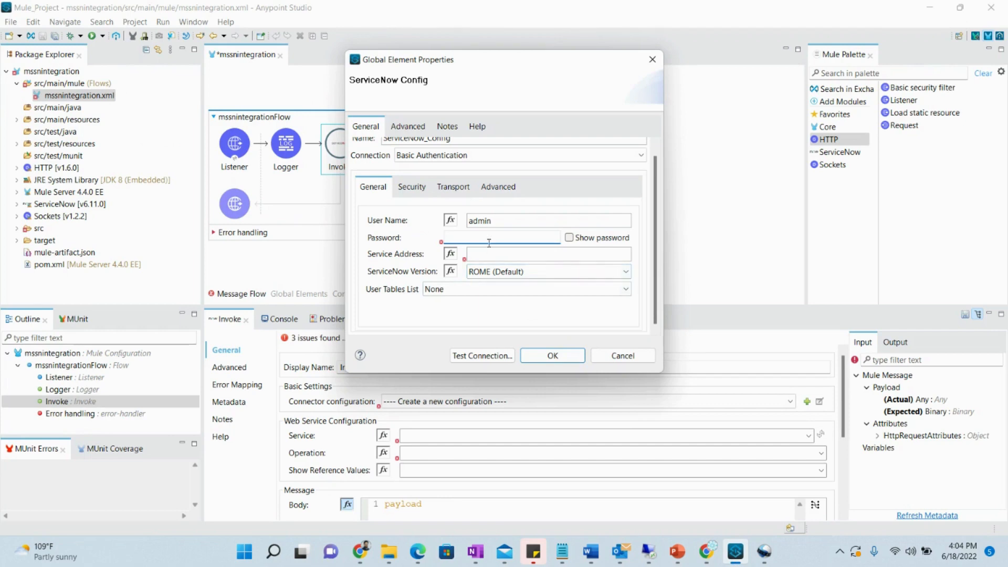
Paste the instance password and copy the instance URL from the browser into Service Address
key(ctrl+v)
click(495, 255)
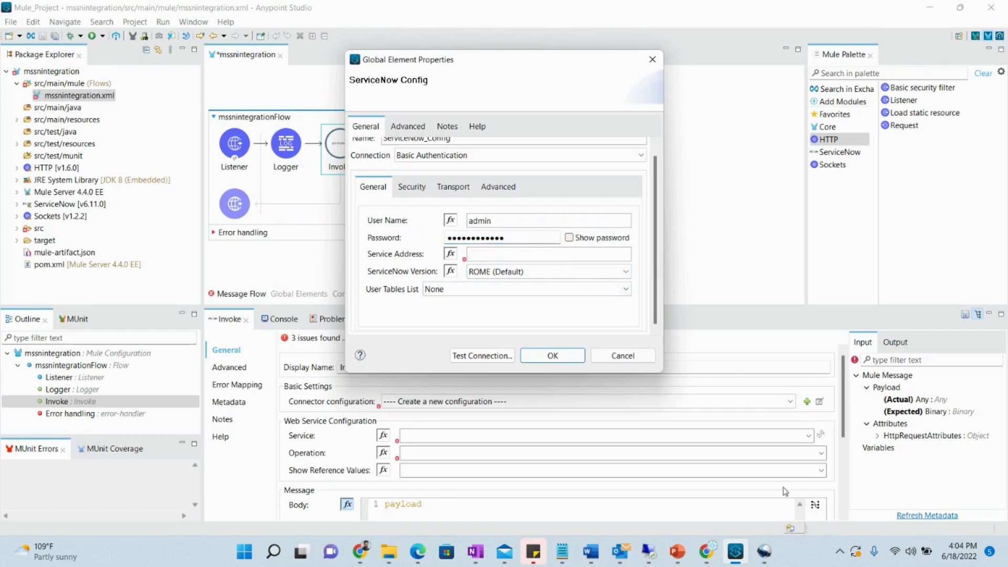
click(706, 552)
right_click(447, 166)
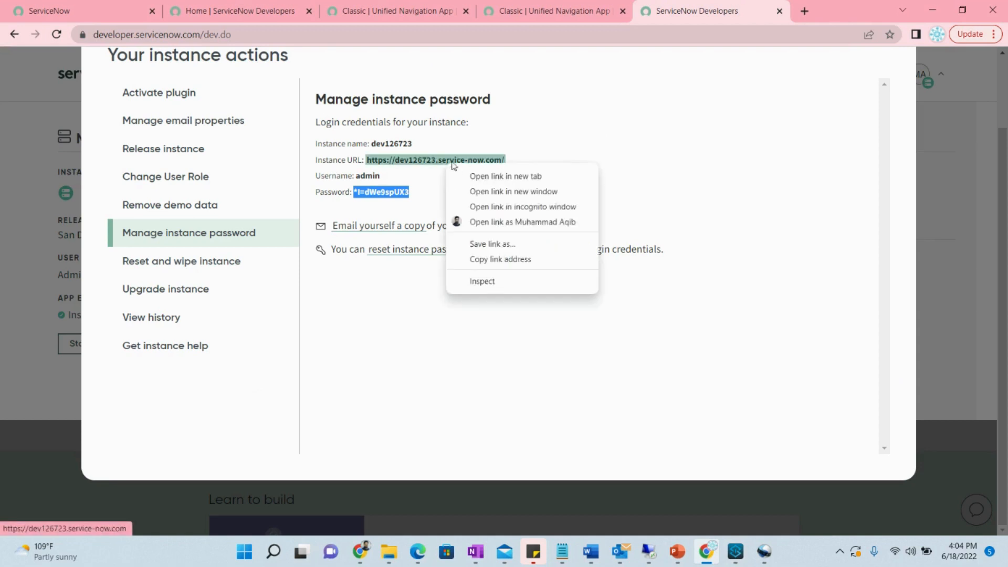
click(524, 263)
click(736, 551)
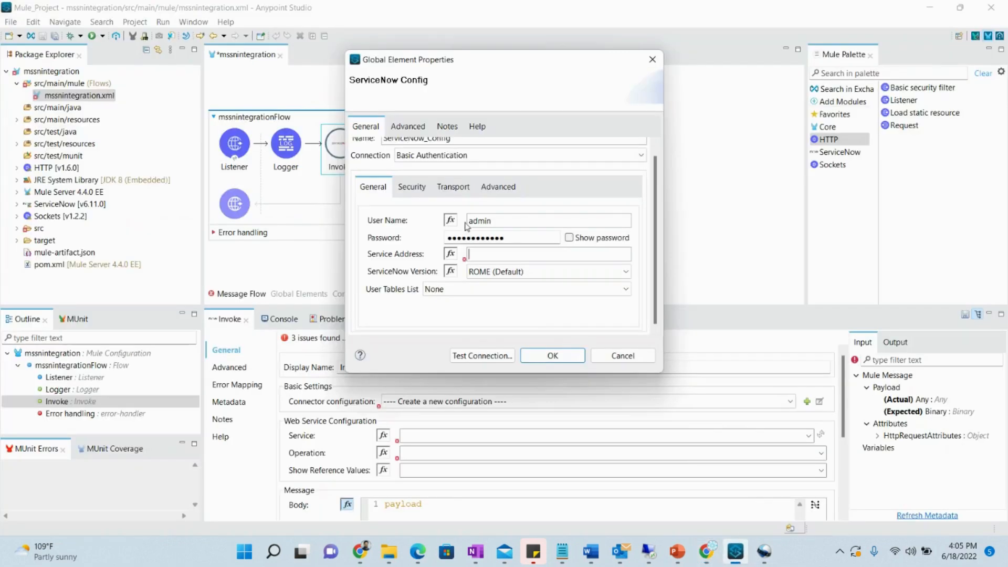
click(508, 254)
key(ctrl+v)
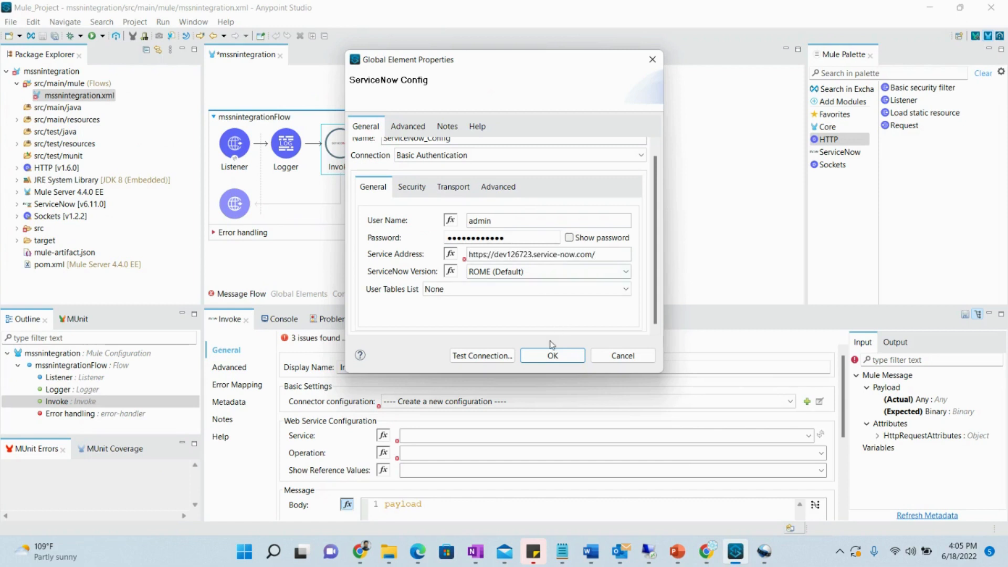
Test the ServiceNow connection and, once it succeeds, save the configuration
click(482, 355)
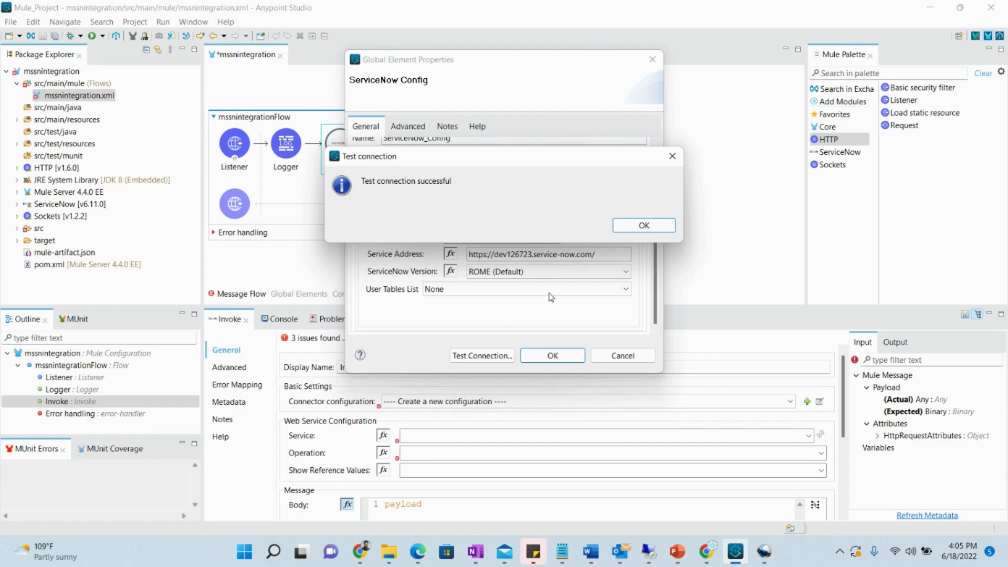
click(644, 226)
click(575, 356)
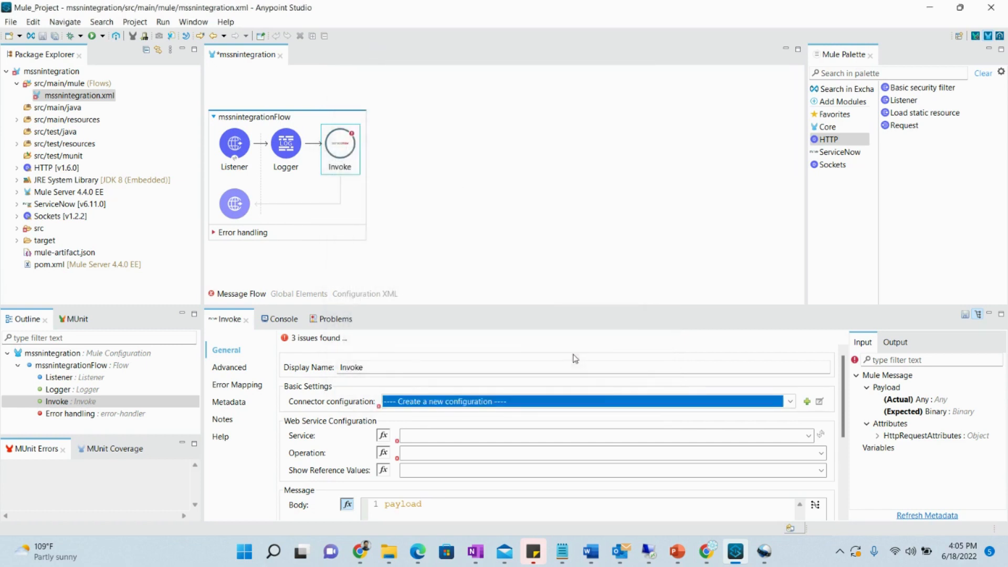
Save the flow and try opening the Invoke service and operation lists
key(ctrl+s)
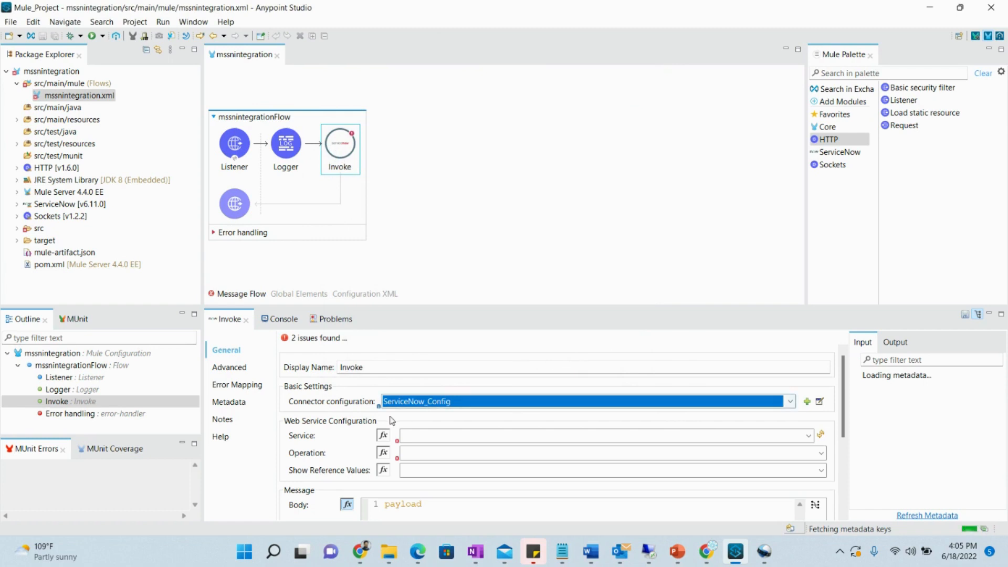
click(809, 436)
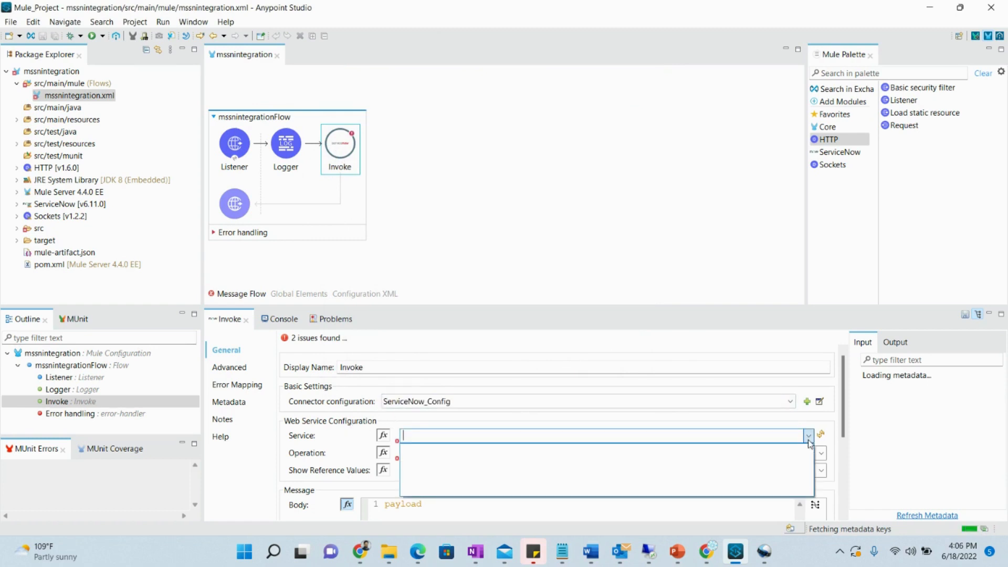
click(810, 441)
click(822, 454)
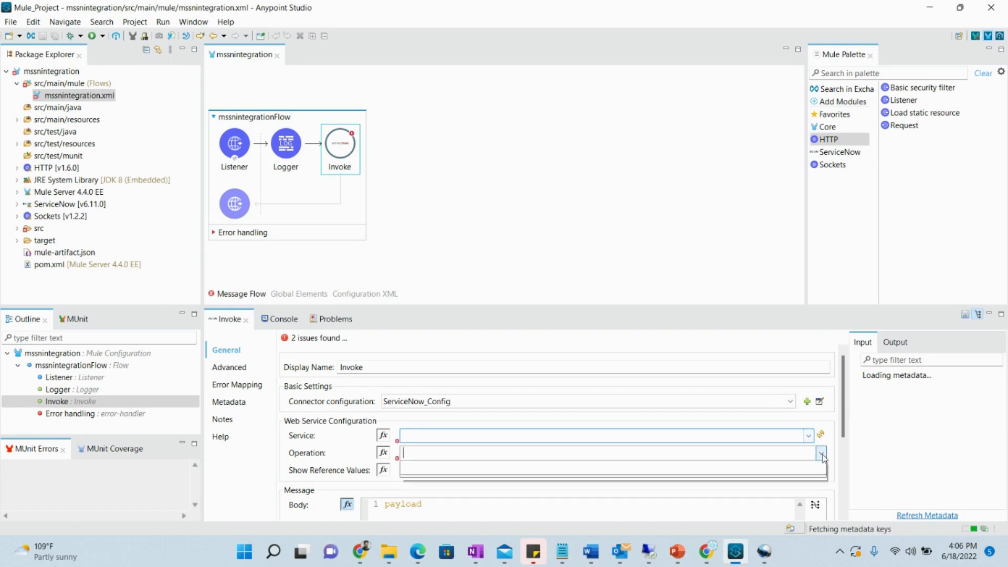
click(822, 455)
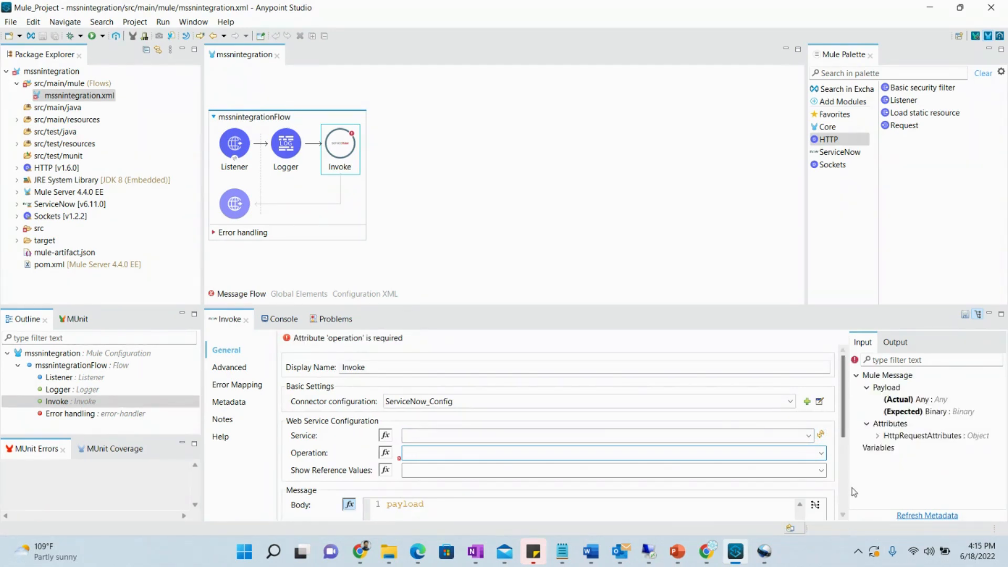
Set the Invoke service to incident and the operation to insert, then begin a palette search
click(809, 437)
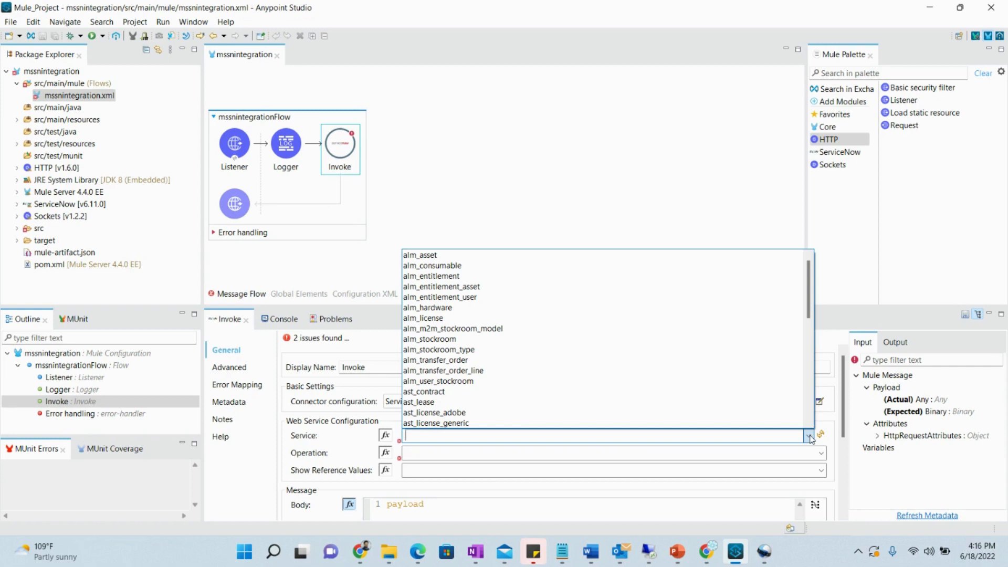
text(n)
key(BackSpace)
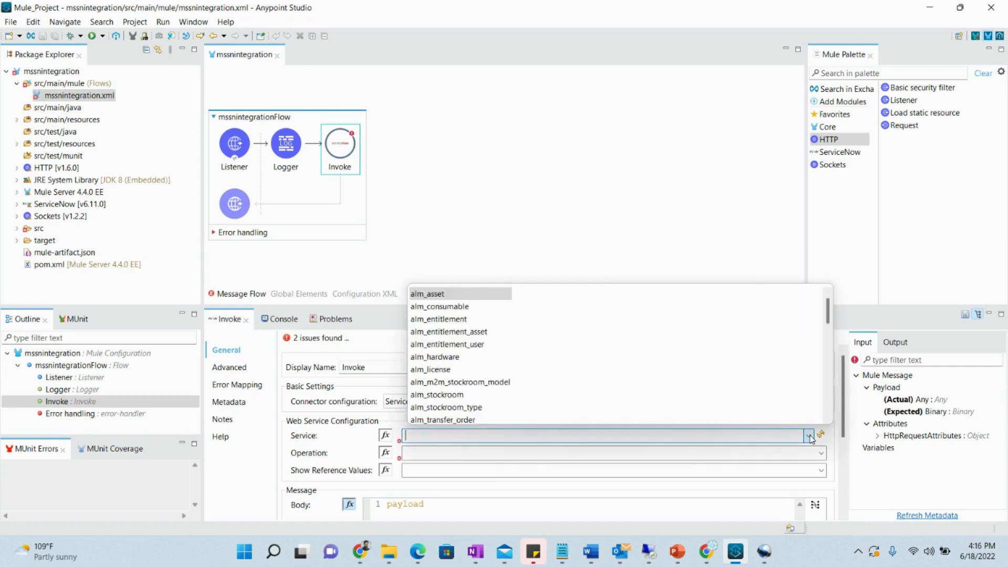
text(in)
key(Return)
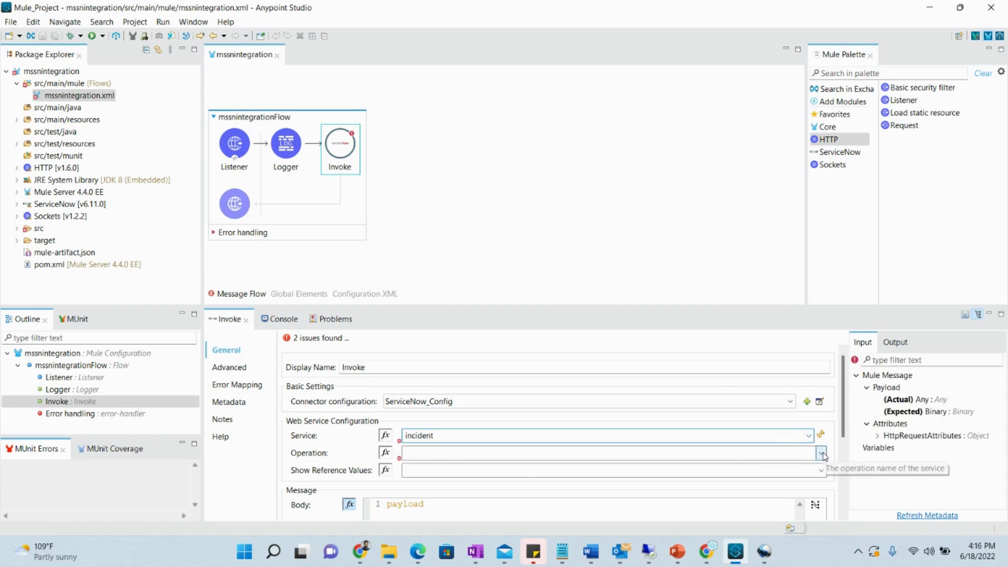
click(822, 453)
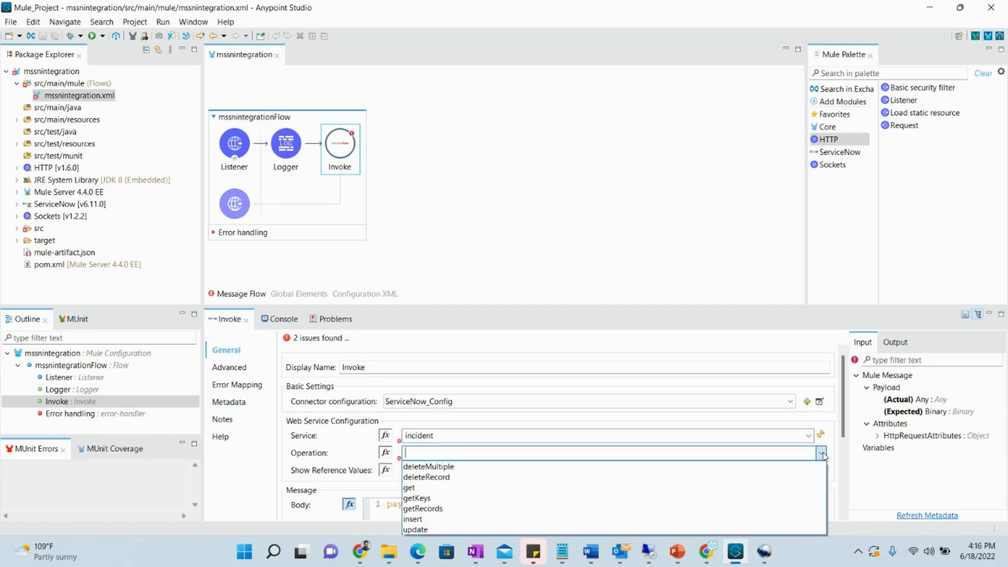
click(547, 519)
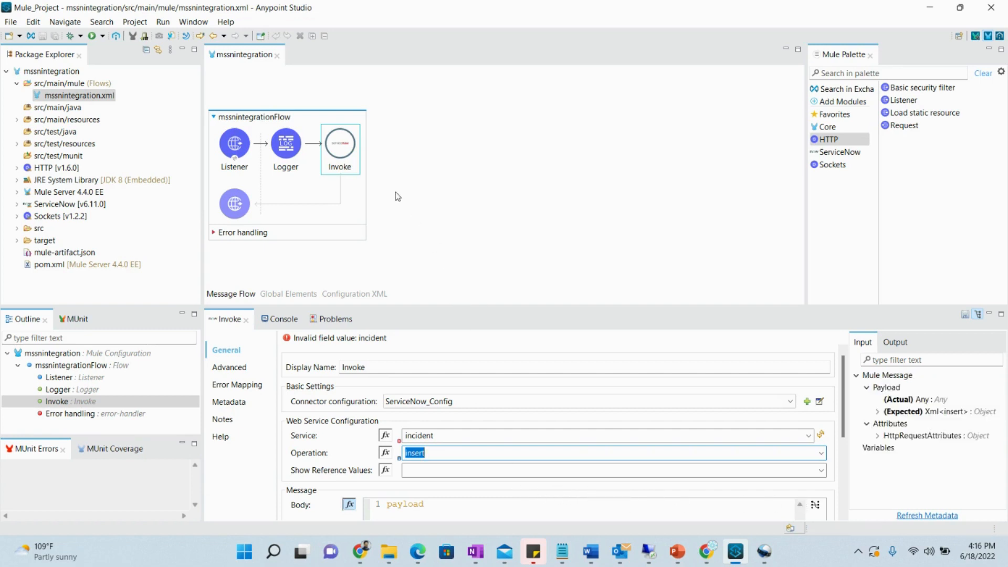
click(809, 437)
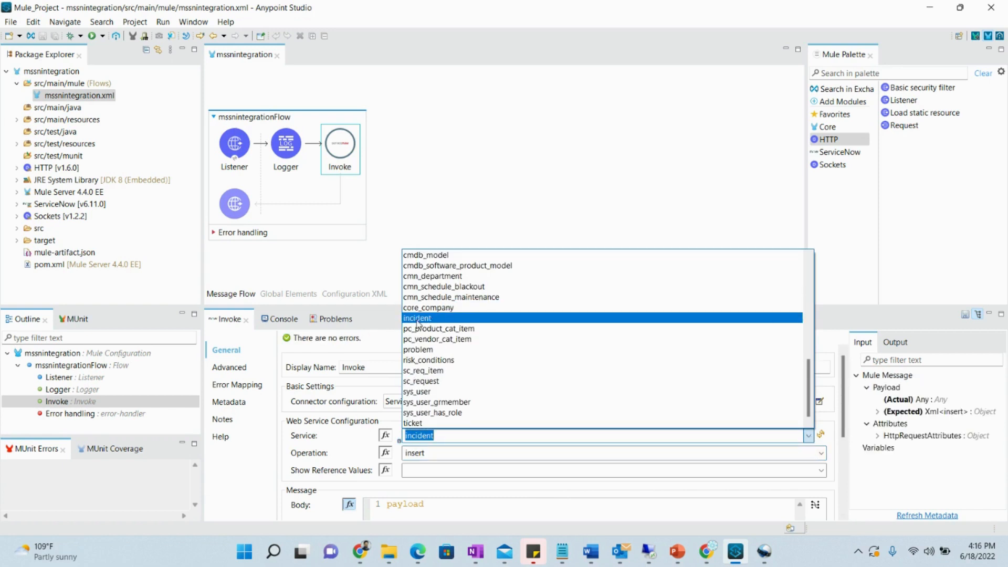
click(418, 319)
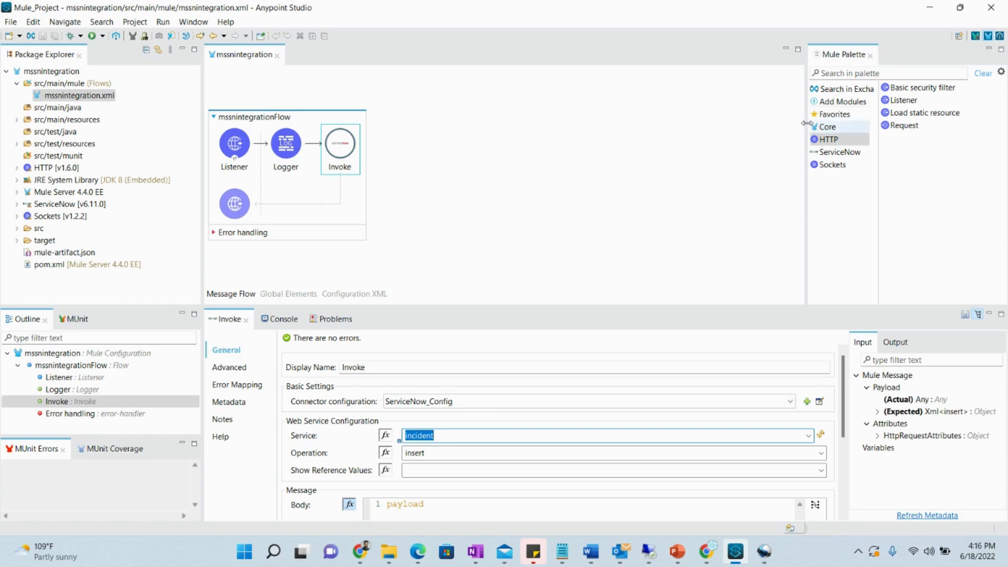
click(854, 72)
Search 'tra' and place a Transform Message between Logger and Invoke, then switch to the browser
text(tra)
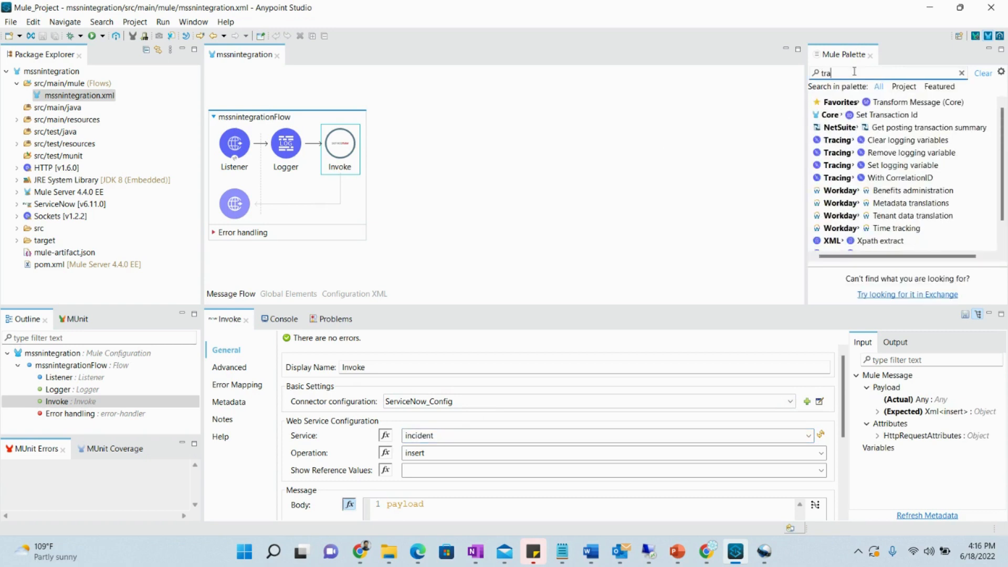
drag(919, 109, 366, 154)
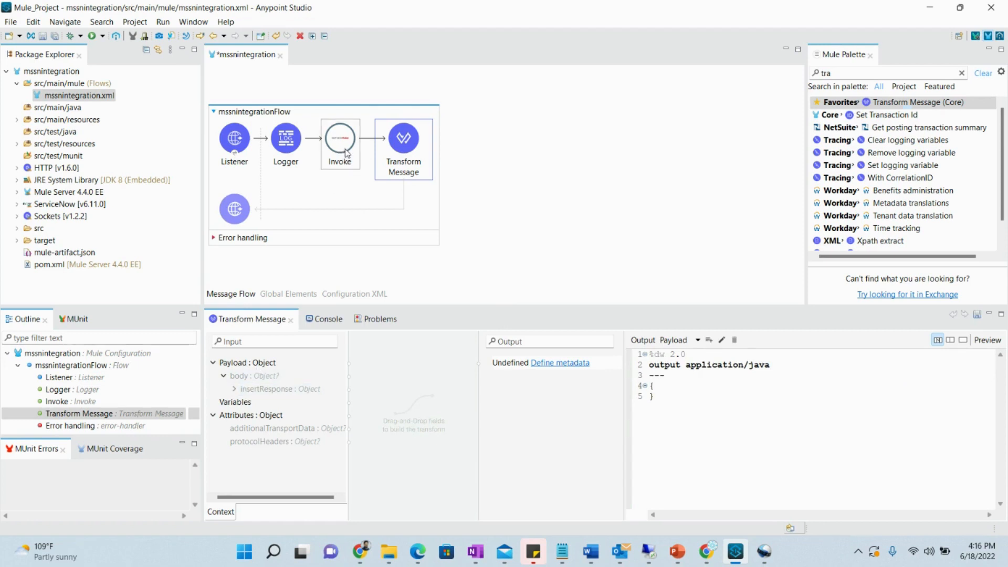
drag(404, 154, 323, 153)
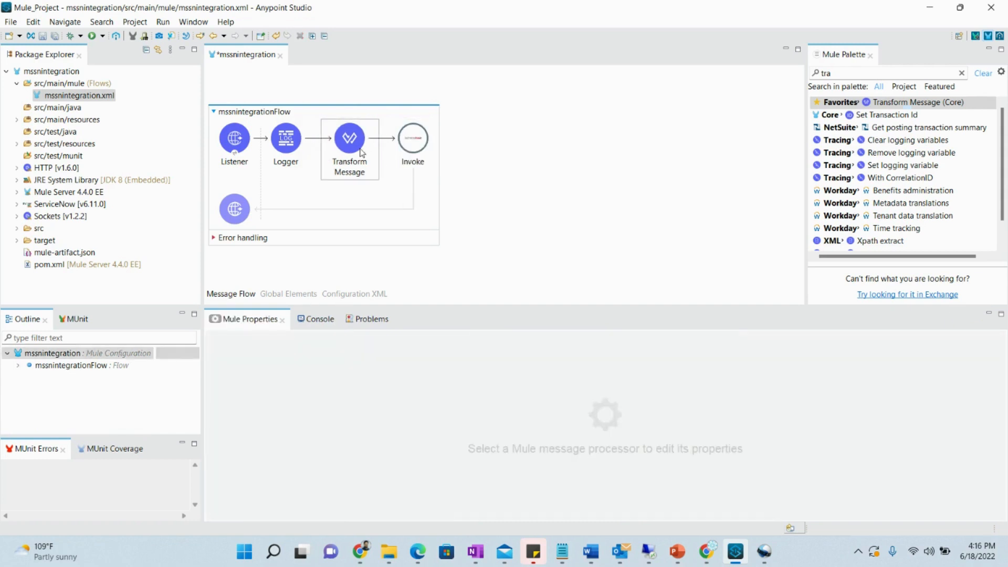
click(362, 153)
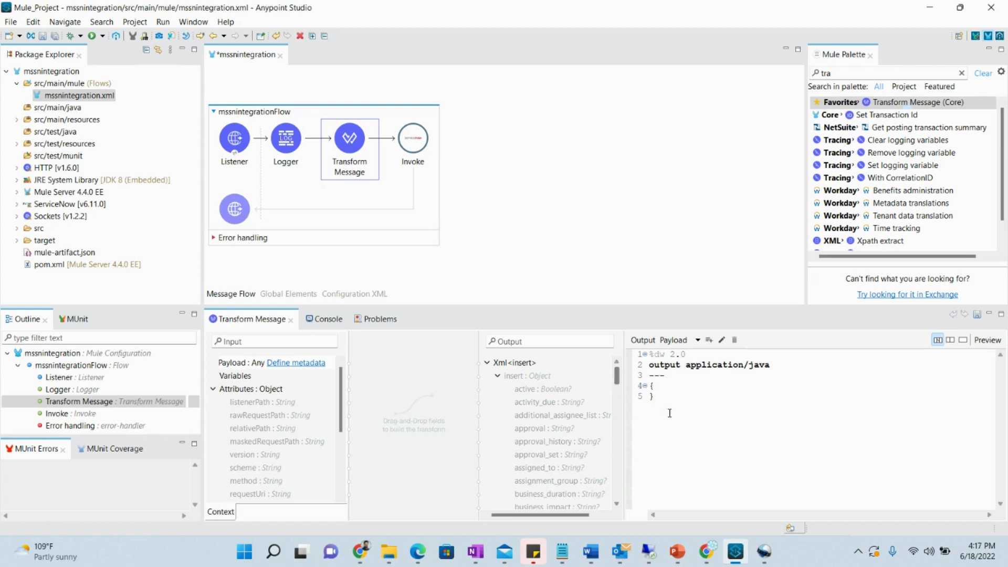
click(707, 551)
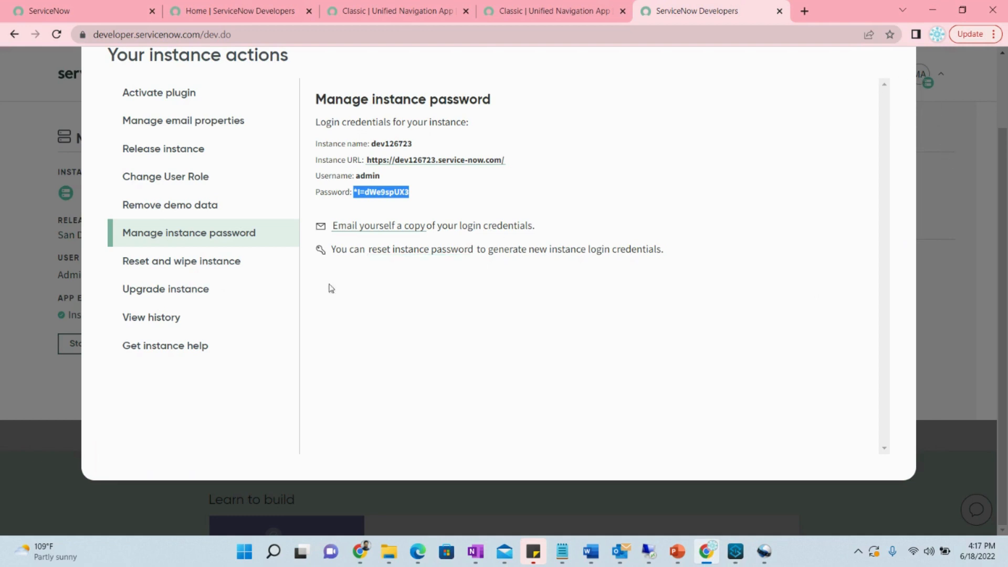
Close the instance actions dialog, open the developer instance, and start a new incident from All > Incidents
click(34, 263)
scroll(41, 351, up, 2)
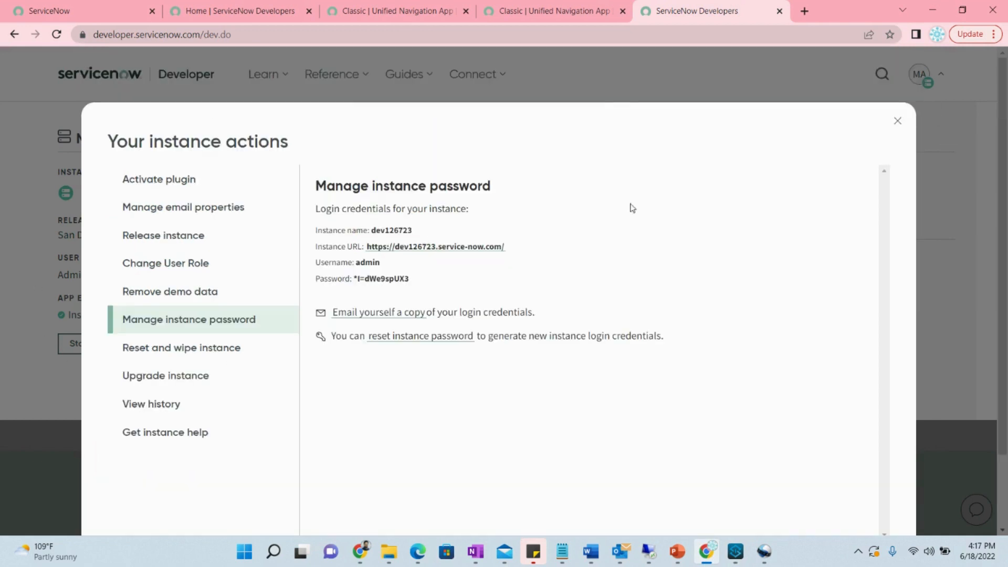
click(898, 122)
click(90, 345)
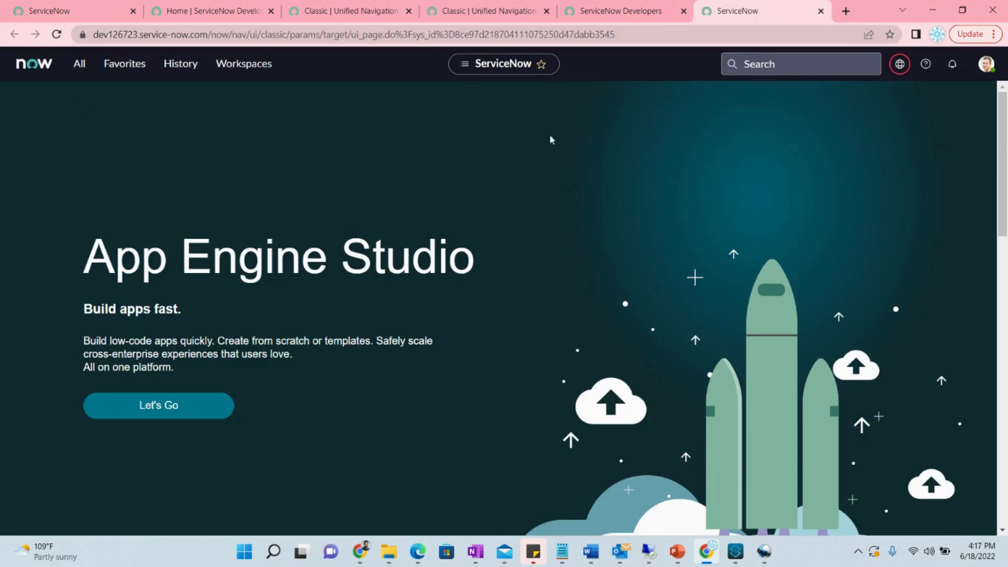
click(82, 67)
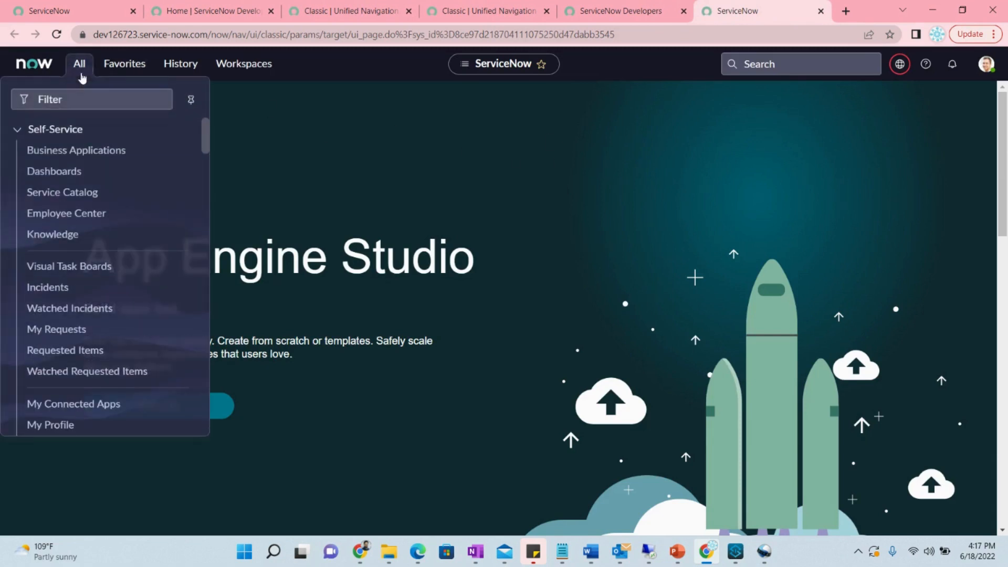
click(42, 291)
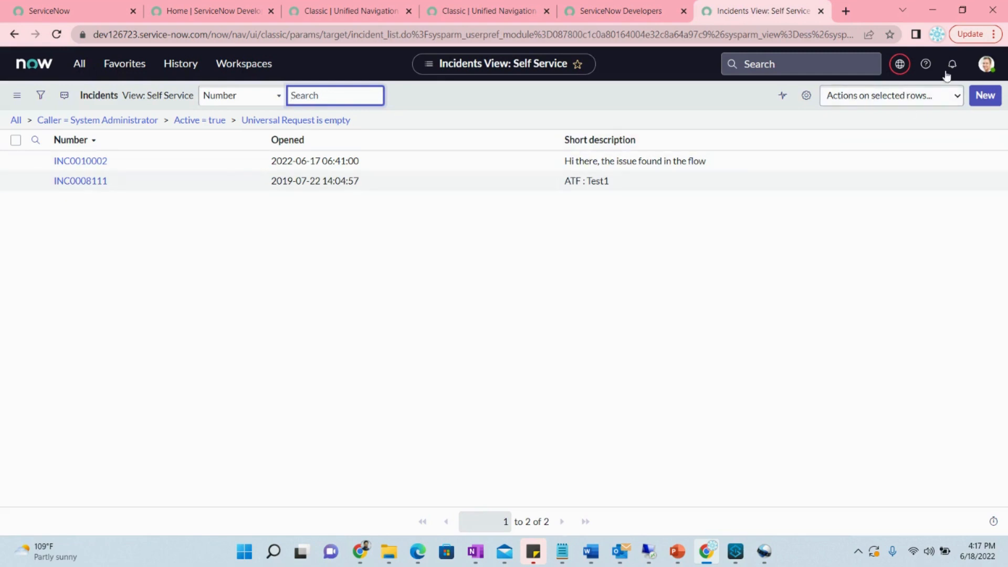
click(983, 99)
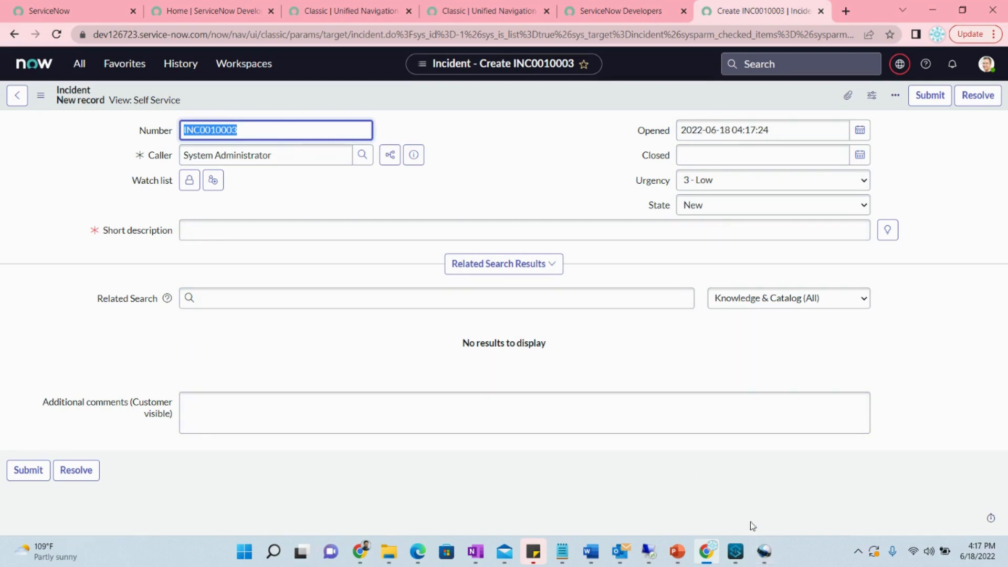
click(736, 552)
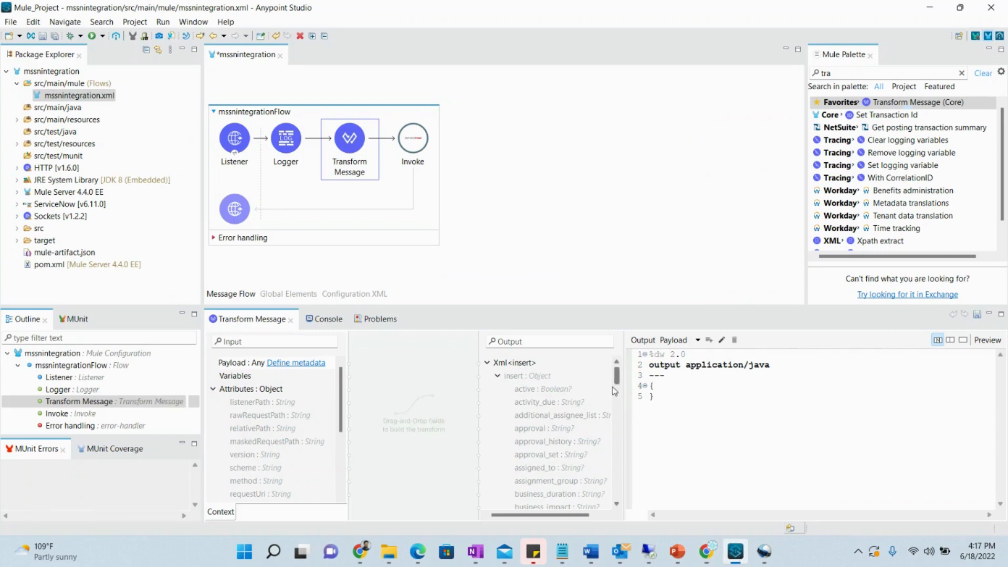
Filter outputs for 'des' and map description to "Hi, there is an error in the flow"
drag(615, 382, 617, 434)
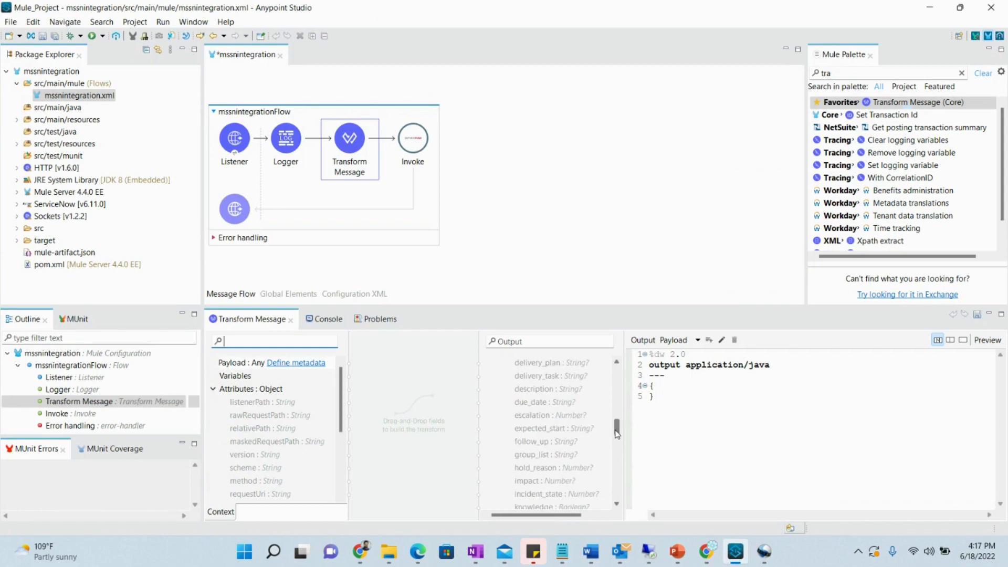
click(574, 345)
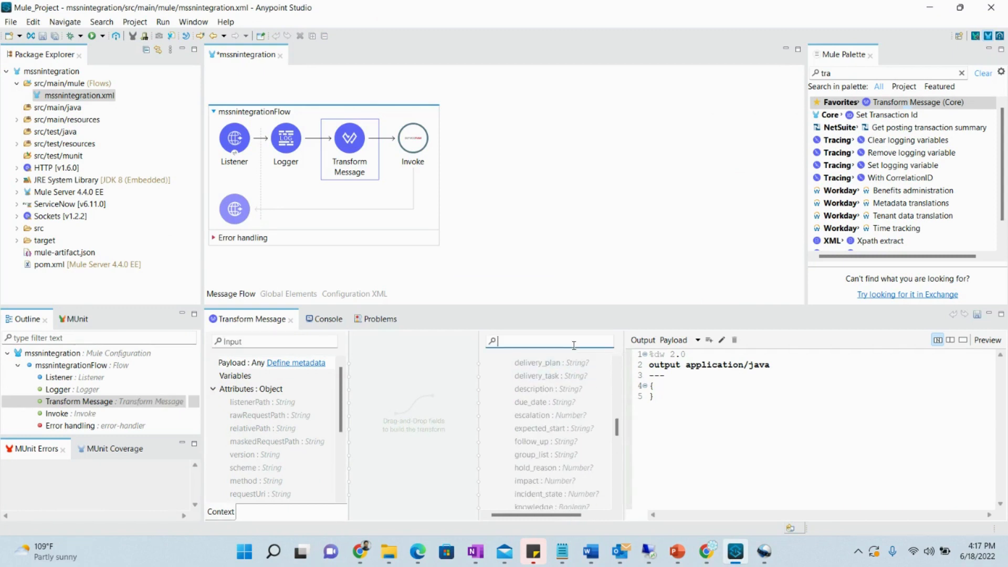
text(des)
click(564, 391)
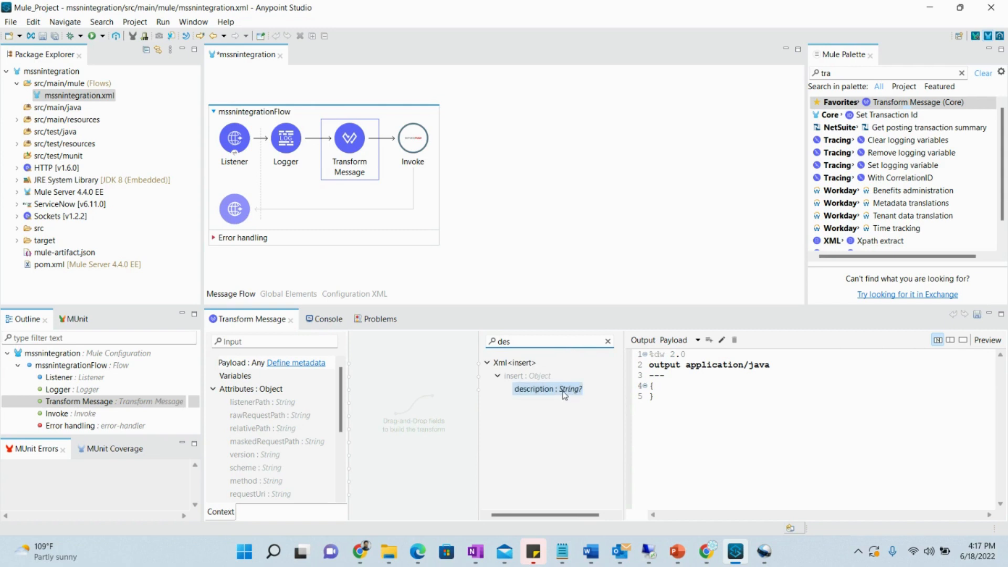
double_click(564, 392)
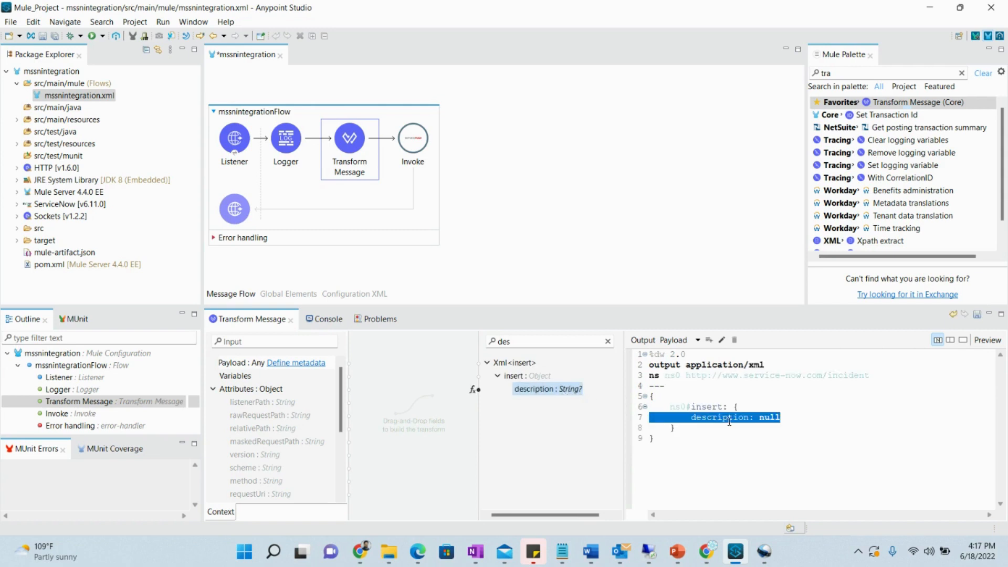
click(764, 417)
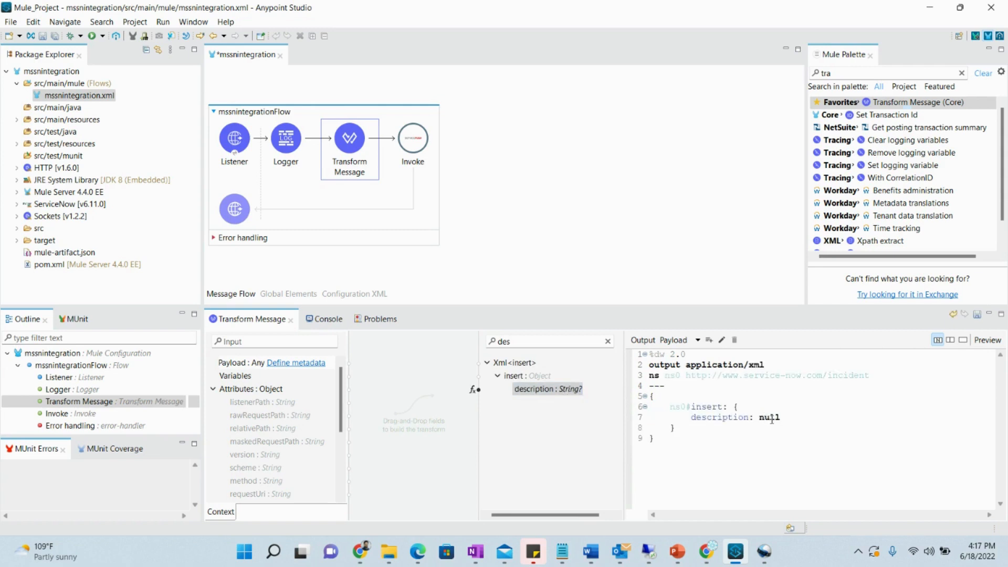
double_click(772, 418)
text("Hi, there is a n error in the flow)
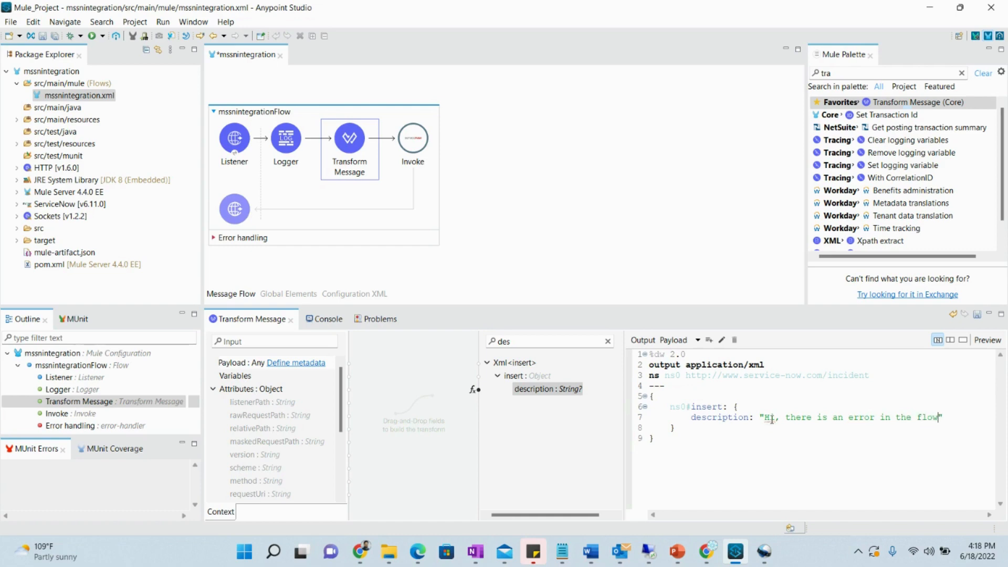
click(705, 560)
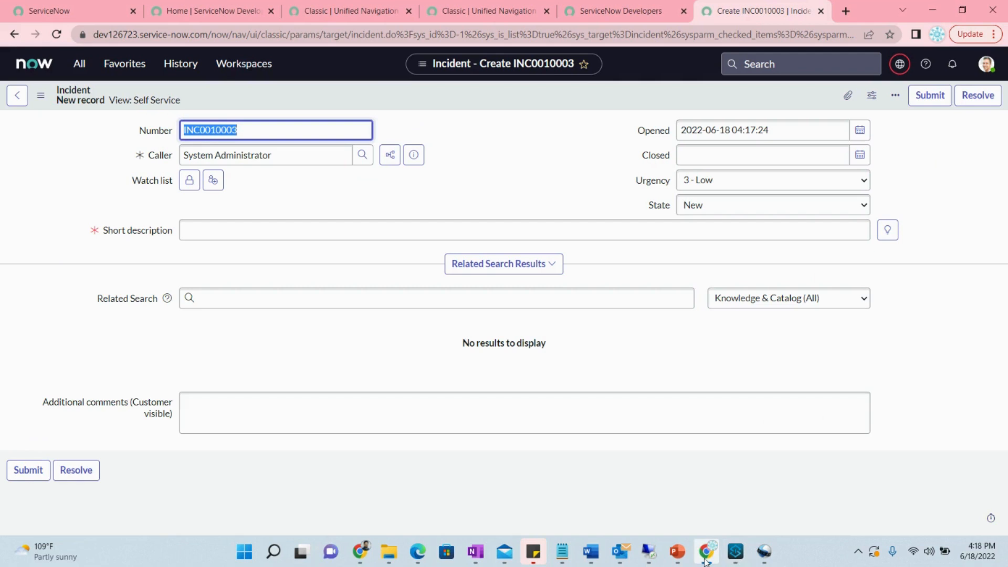
click(705, 560)
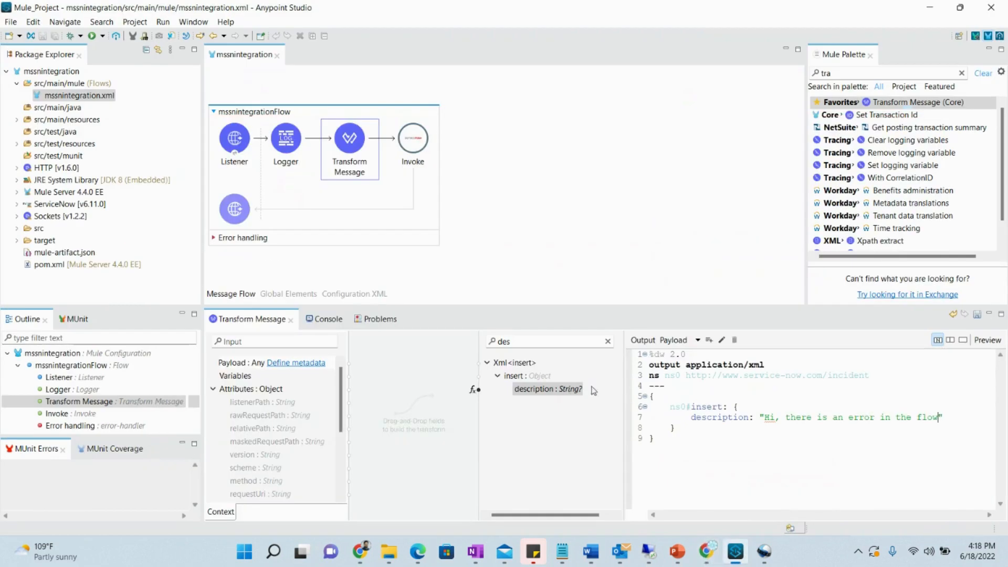
Filter the output tree for 'ur' and map the urgency field into the script
click(554, 343)
text(ue)
key(BackSpace)
key(BackSpace)
text(ur)
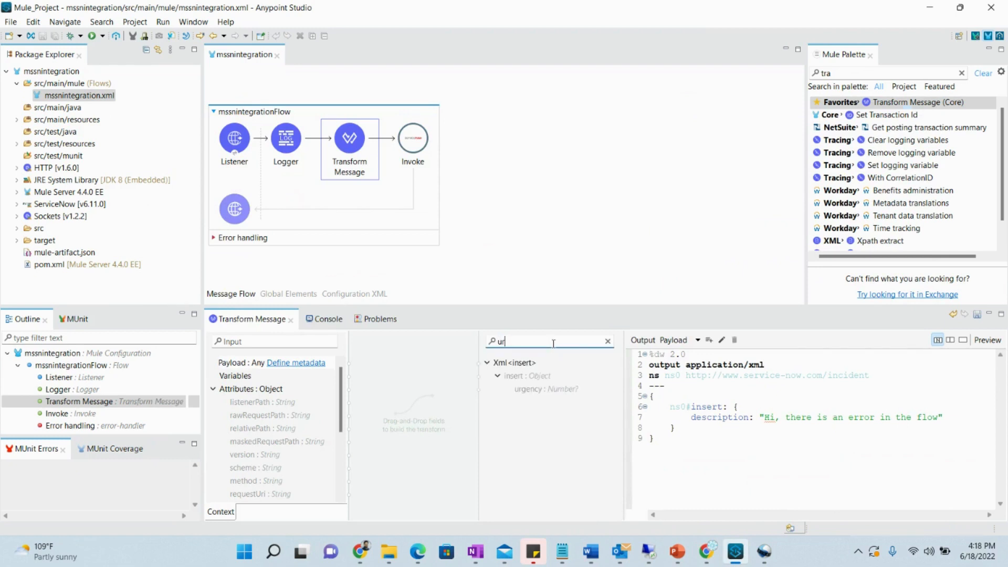
double_click(563, 389)
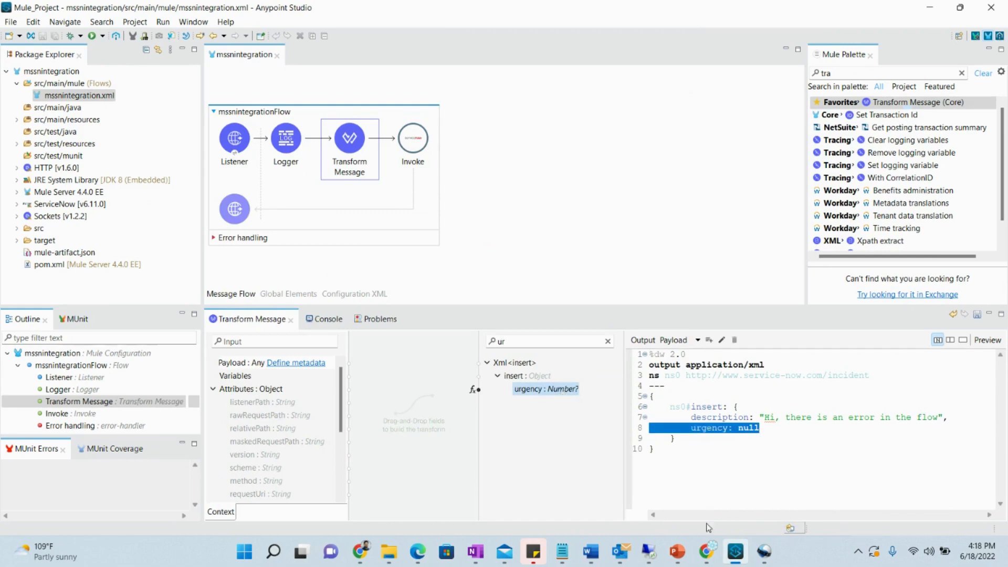
Check ServiceNow's accepted urgency values, then set urgency to 1 in the script
click(706, 551)
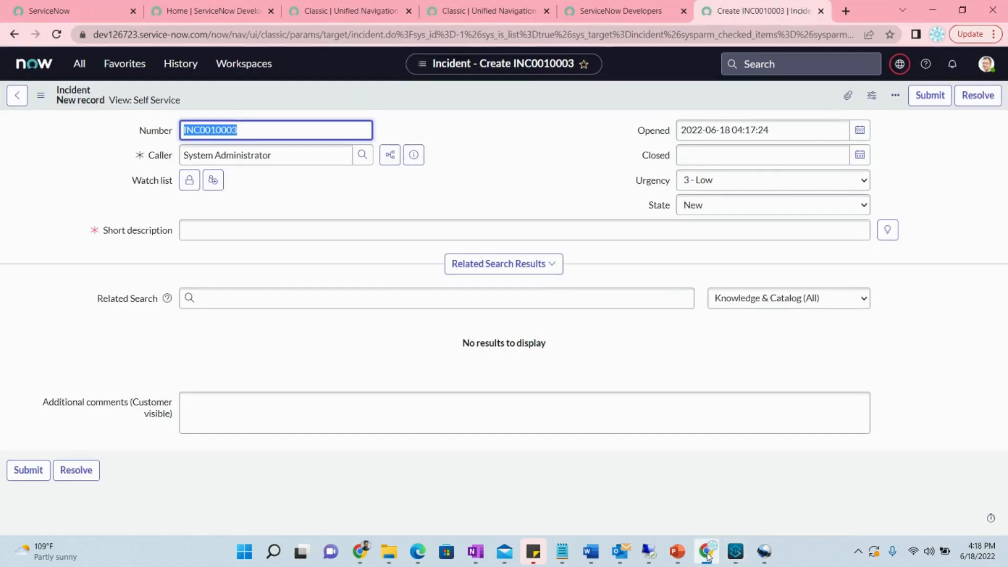
right_click(708, 181)
click(693, 181)
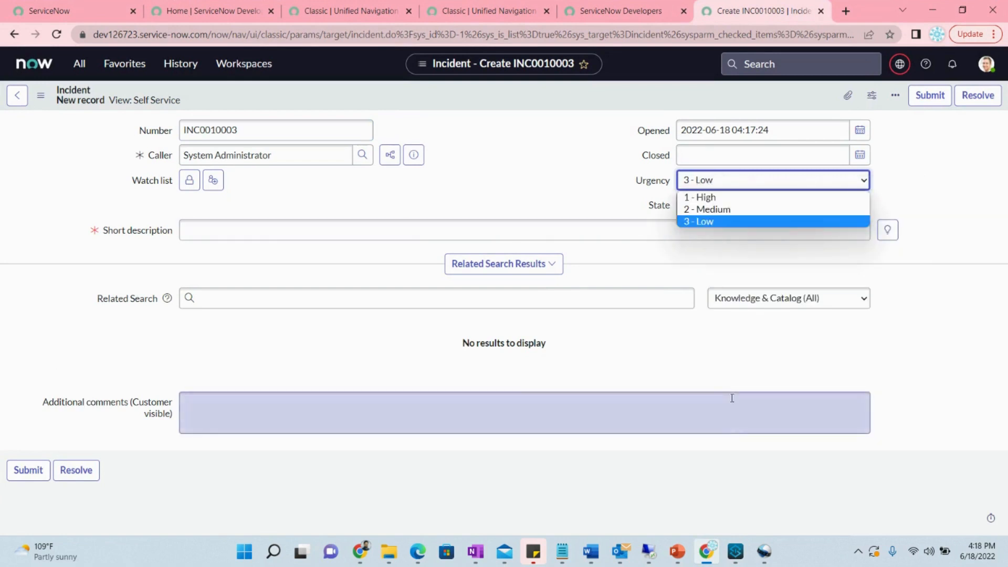
click(738, 553)
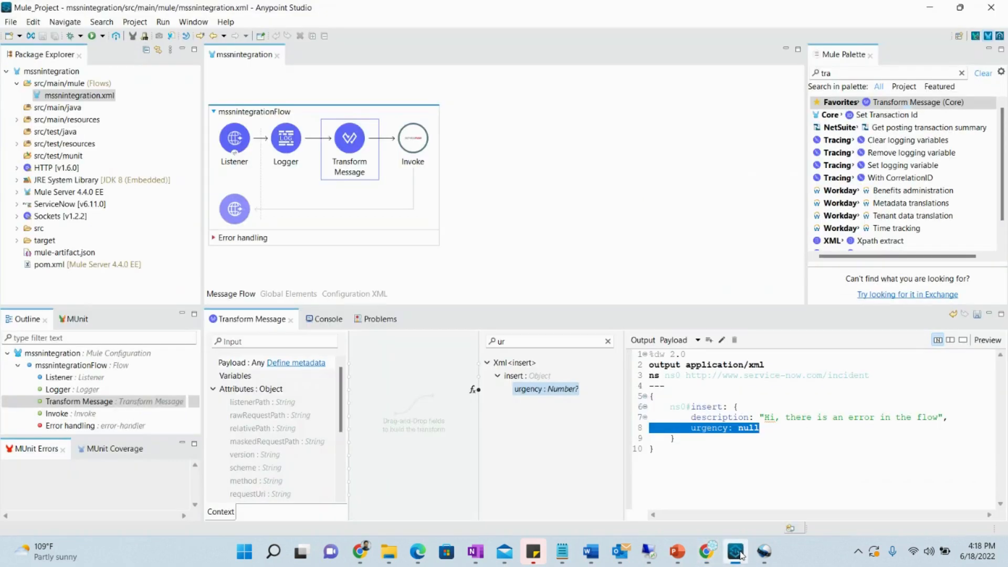
double_click(757, 429)
text(1,)
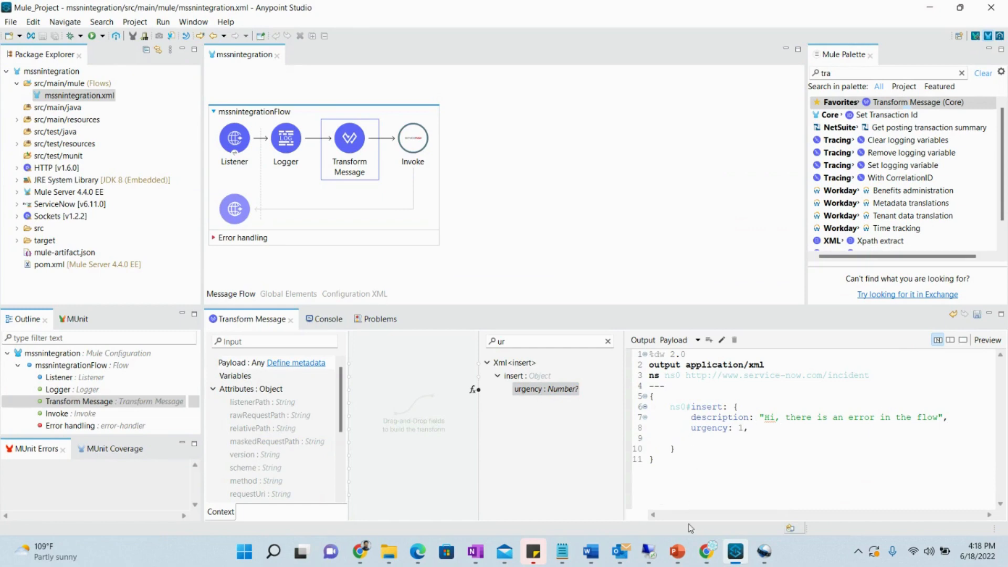
click(707, 559)
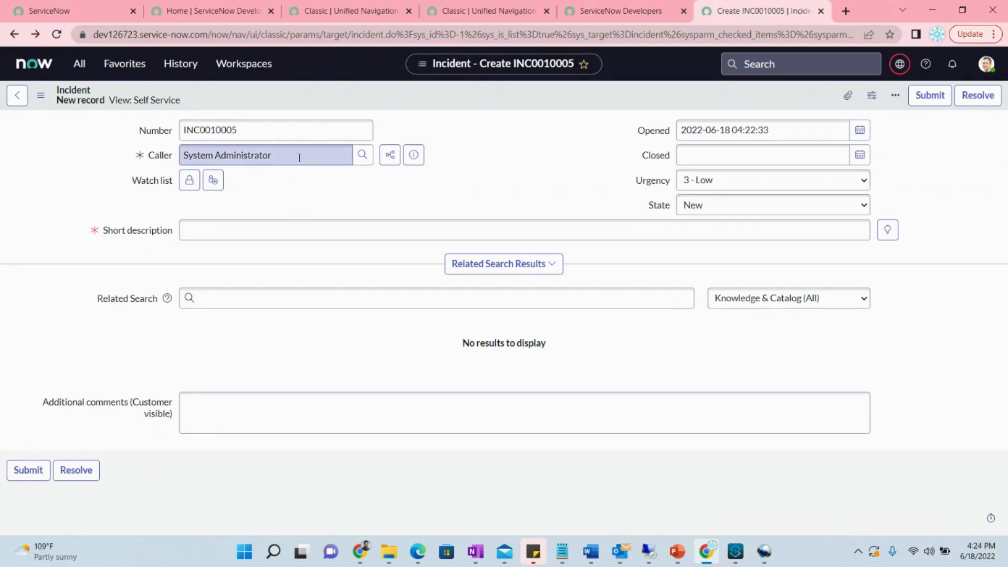
Search the Caller user lookup for 'system' and copy the System Administrator's e-mail address
click(300, 158)
click(362, 156)
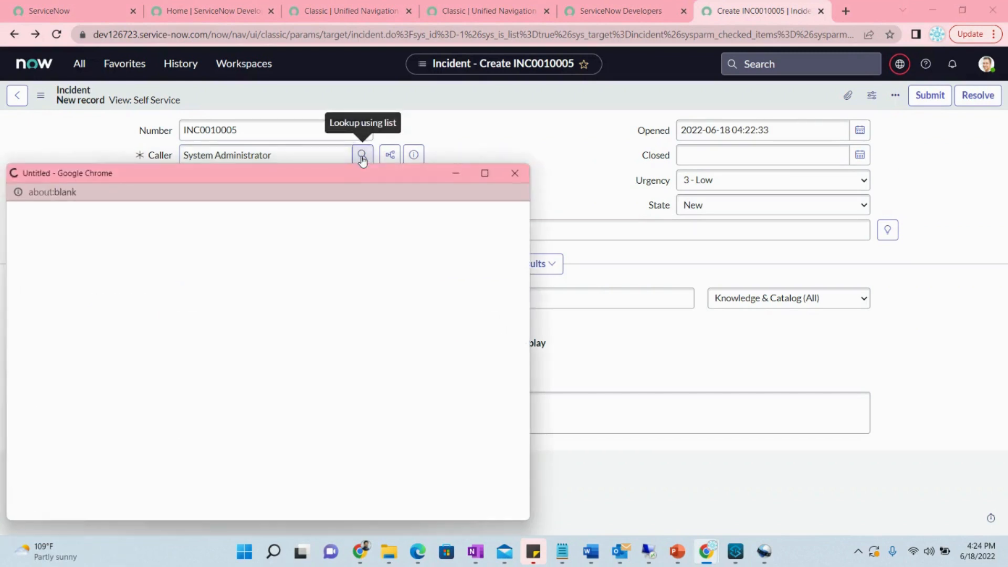
text(system)
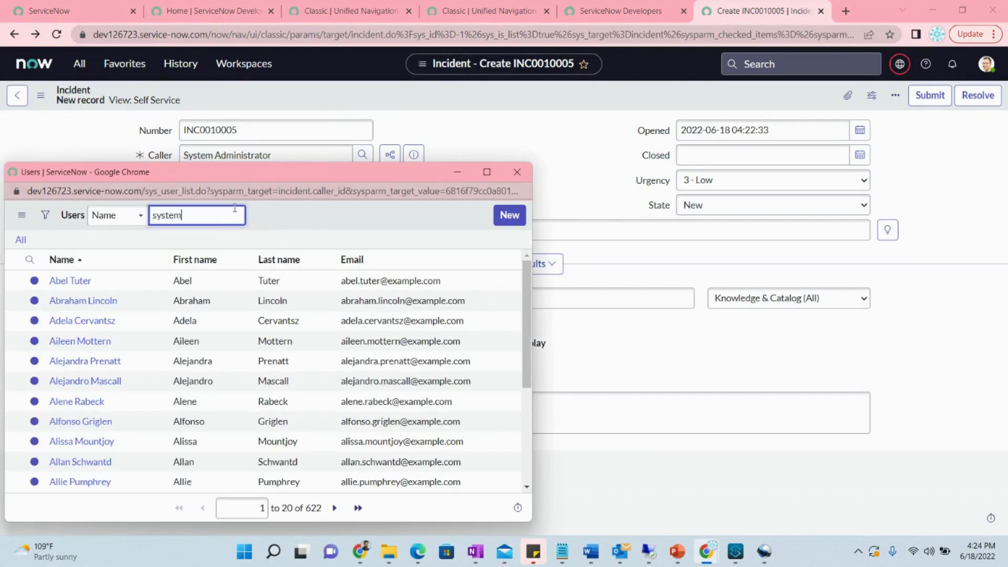
key(Return)
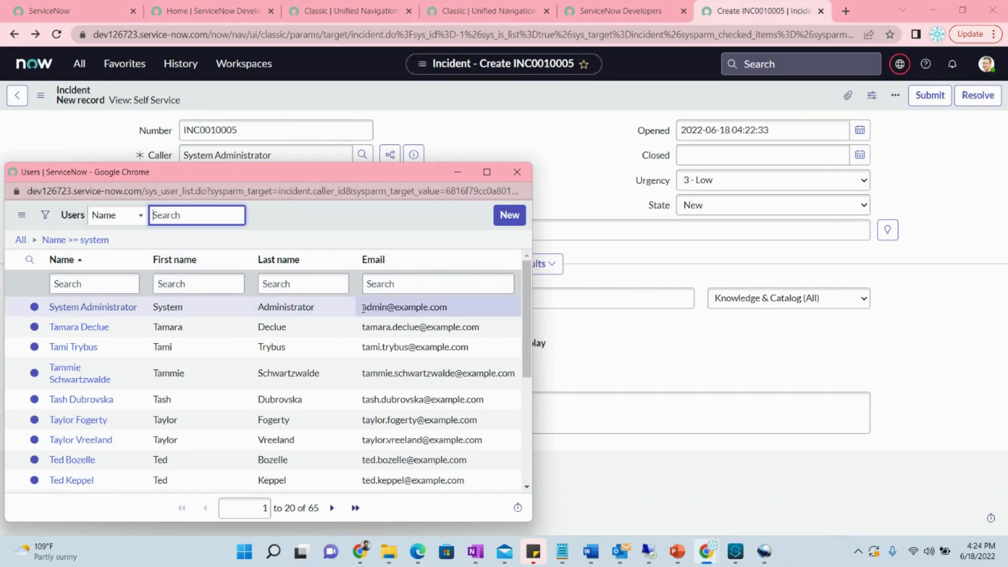
drag(364, 308, 452, 314)
right_click(444, 316)
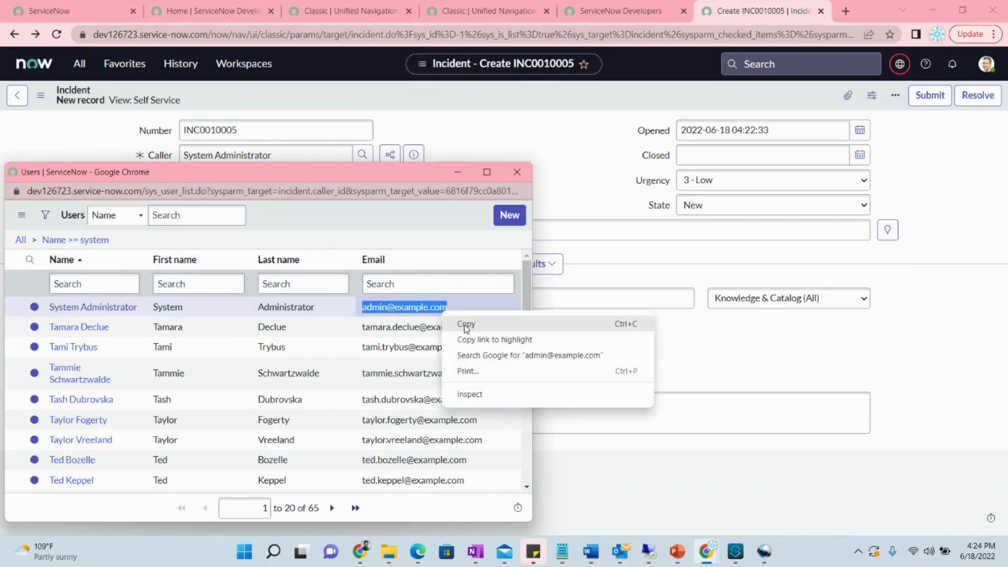
click(465, 324)
click(738, 557)
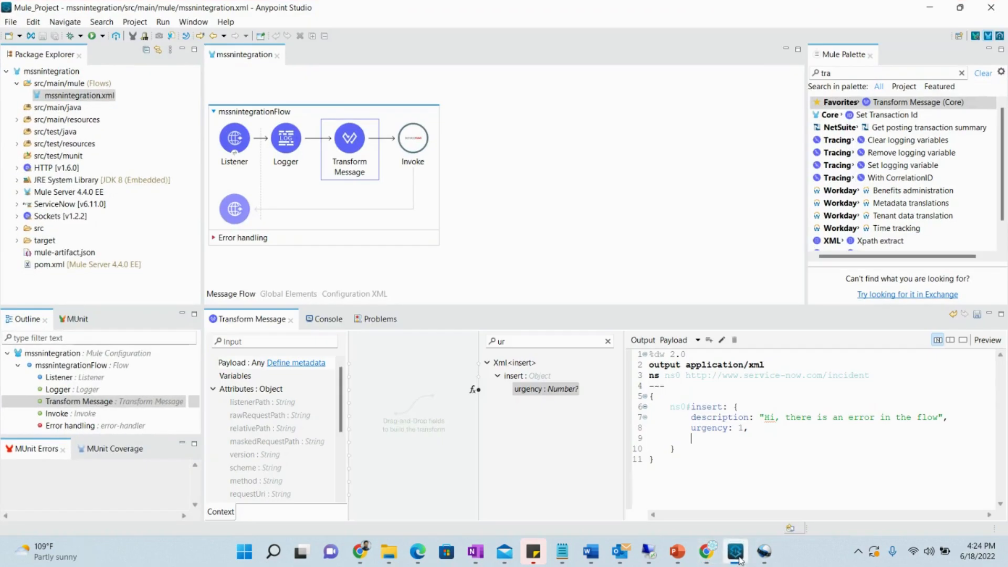
Browse the Xml insert output fields to locate the caller field
double_click(563, 339)
text(ema)
key(BackSpace)
key(BackSpace)
key(BackSpace)
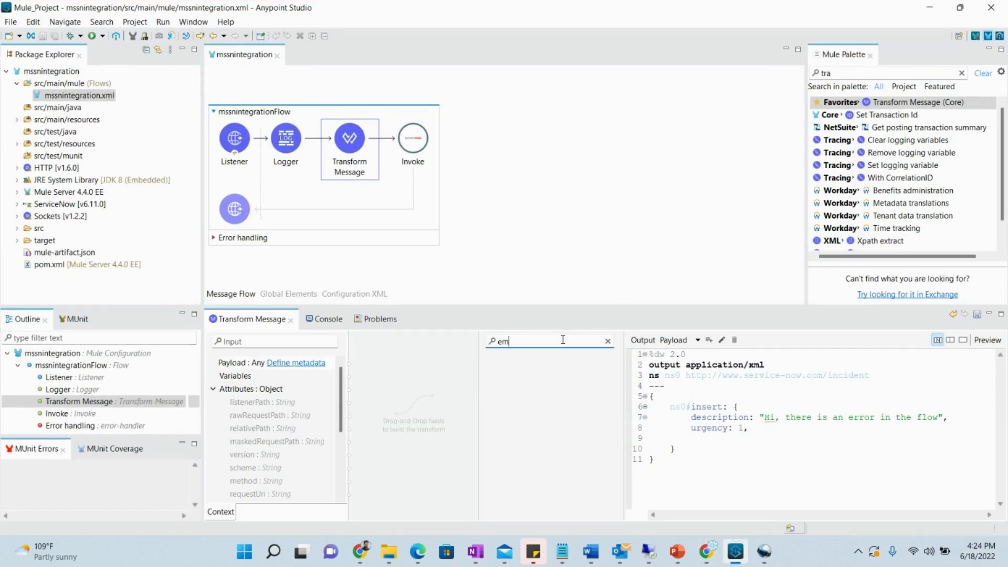
text(id)
key(BackSpace)
key(BackSpace)
click(487, 362)
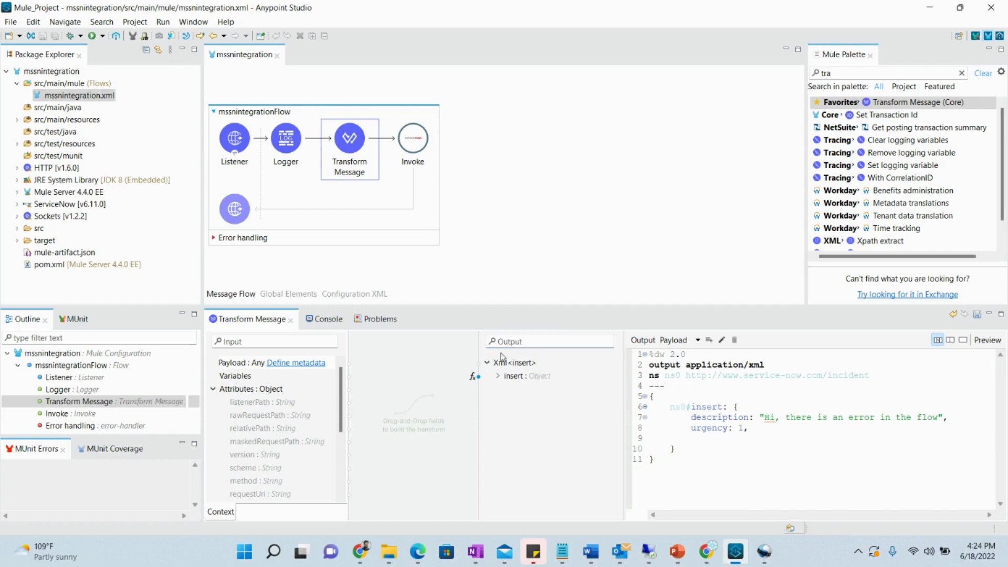
click(498, 376)
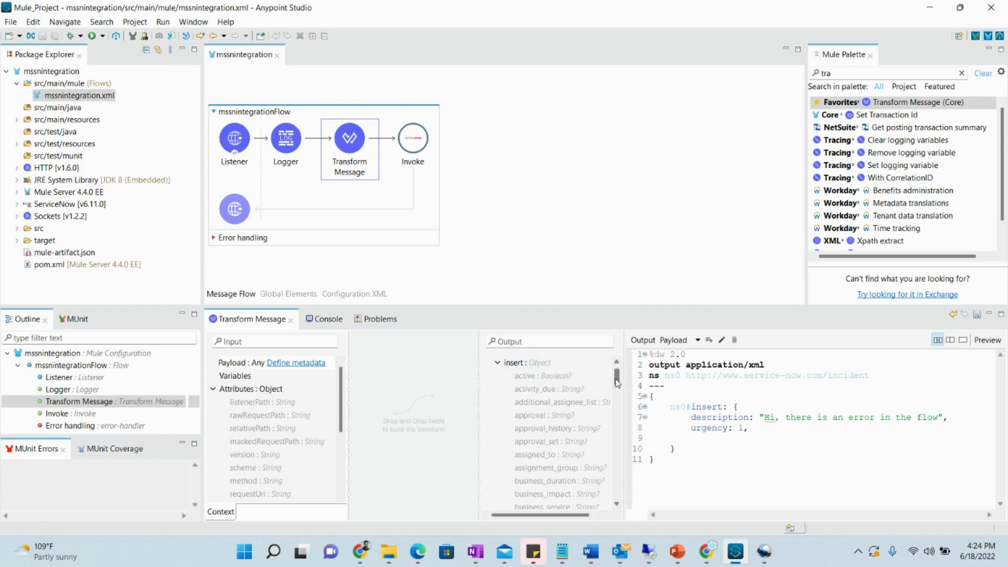
scroll(617, 383, down, 4)
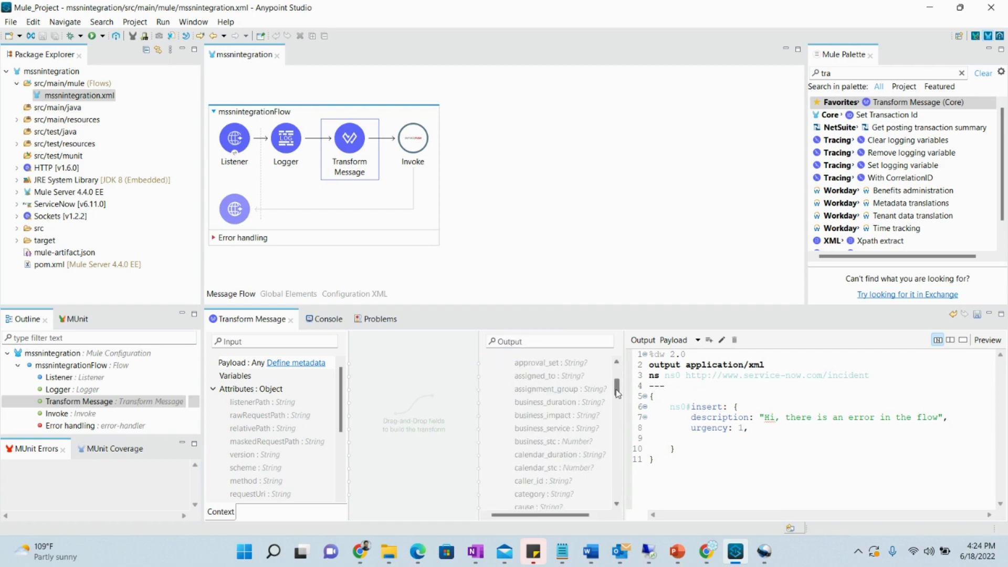
Search 'caller' and map caller_id to the copied System Administrator e-mail in quotes
click(555, 341)
text(caller)
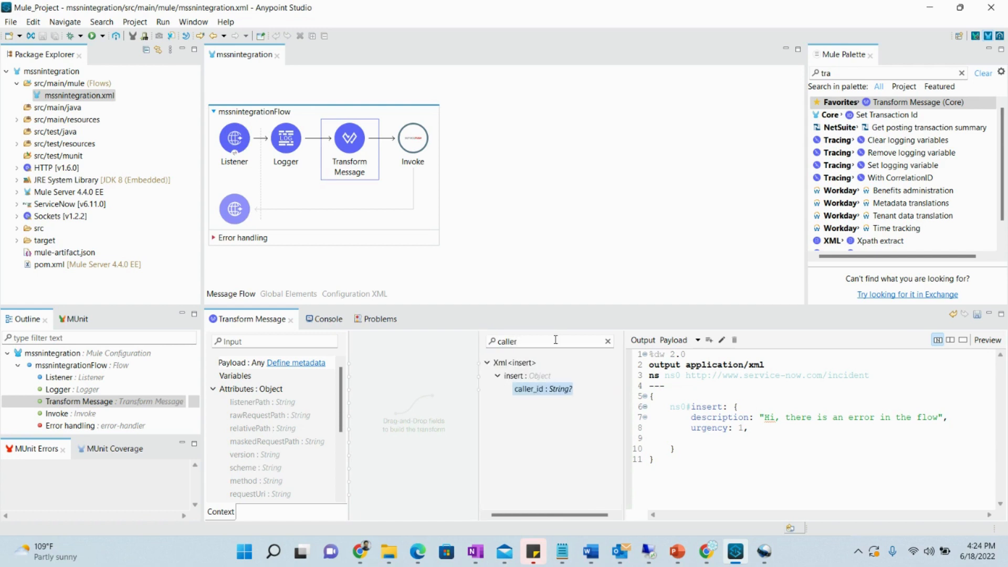
double_click(546, 393)
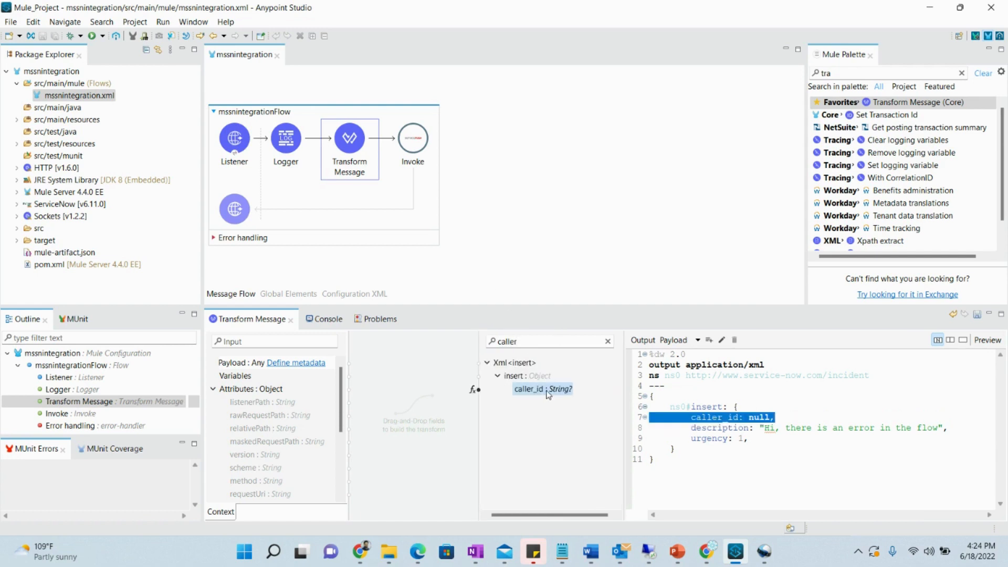
double_click(760, 417)
text(")
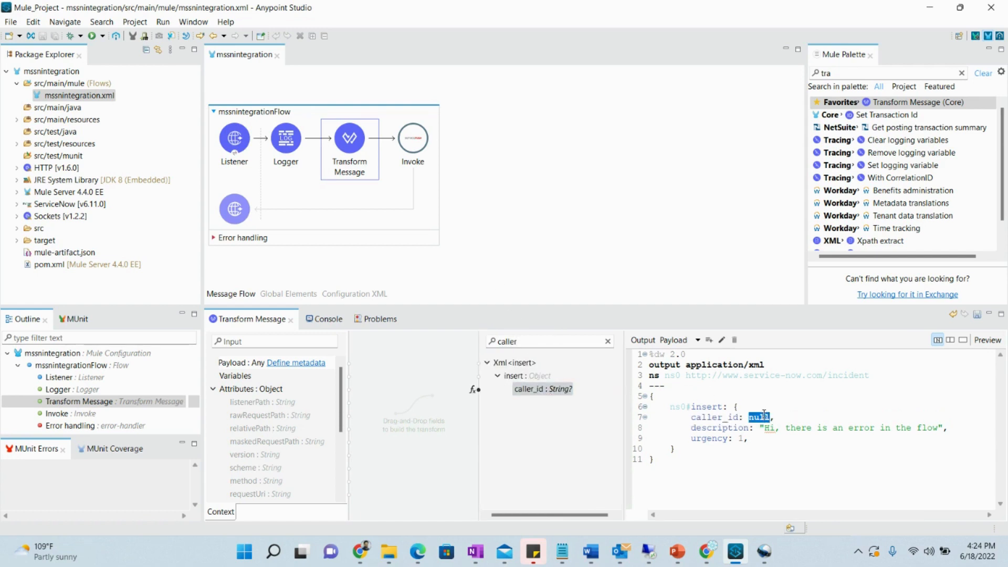
key(ctrl+v)
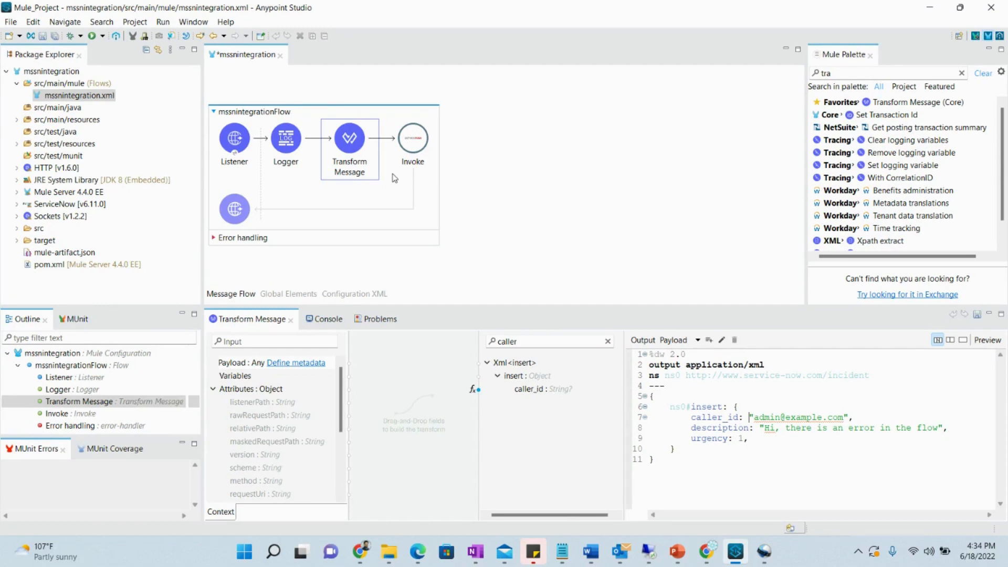
Drop On Error Propagate into Error handling and move Transform Message and Invoke inside it
click(214, 238)
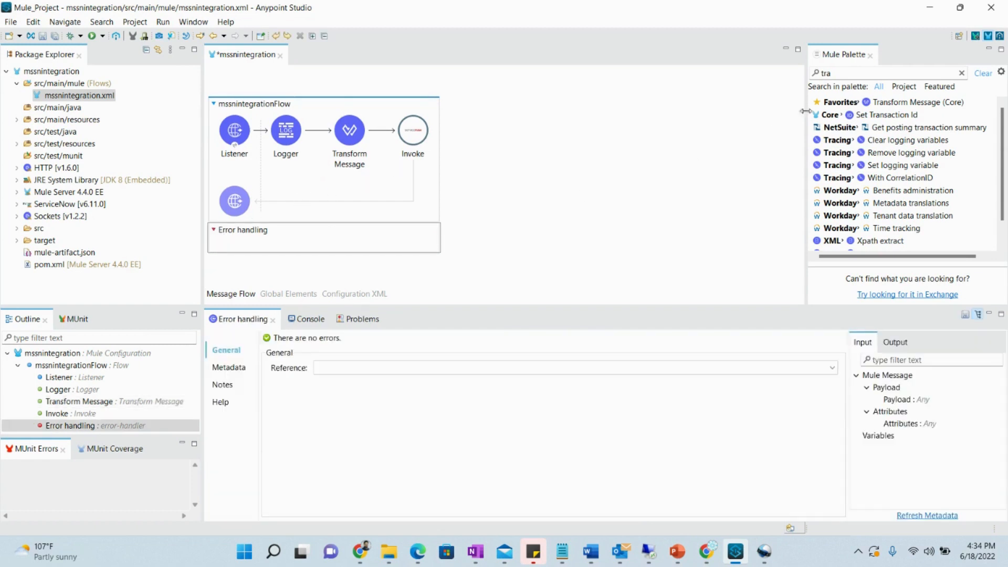
click(856, 74)
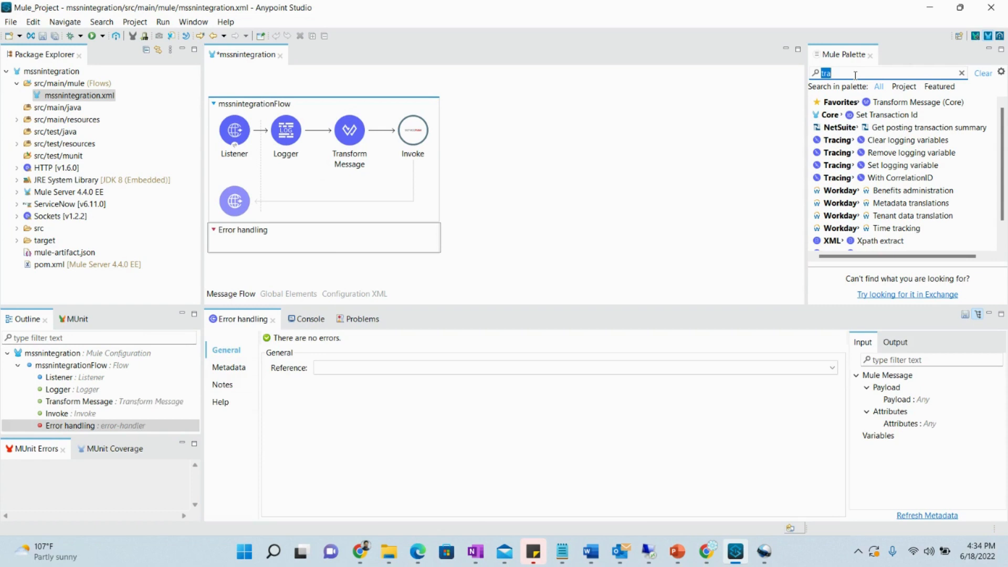
text(error)
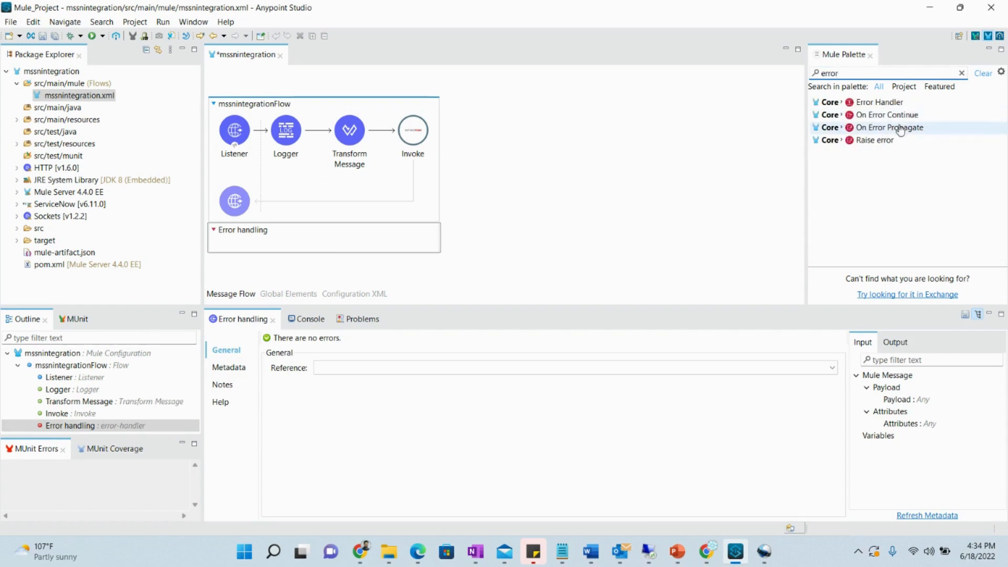
drag(900, 130, 323, 242)
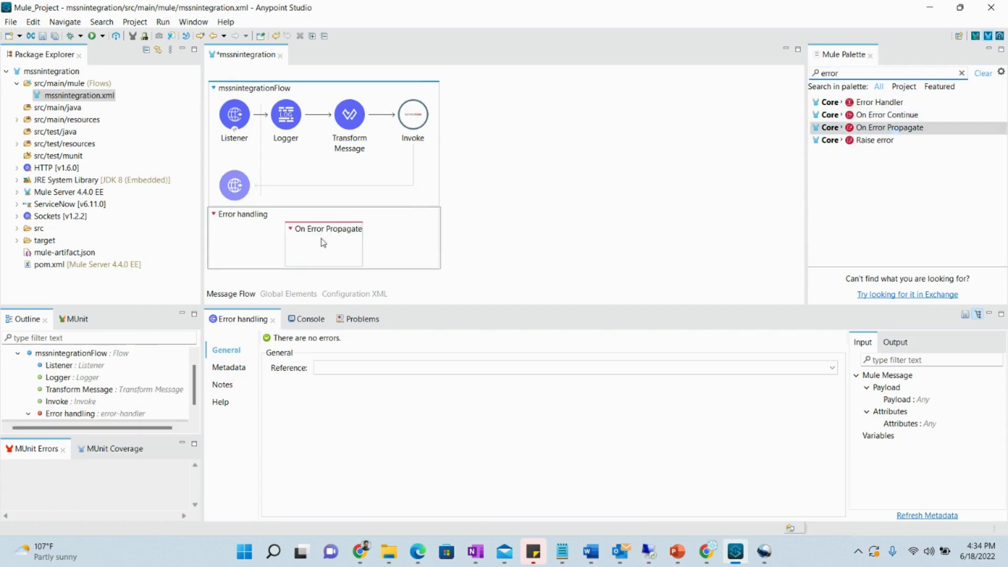
click(351, 131)
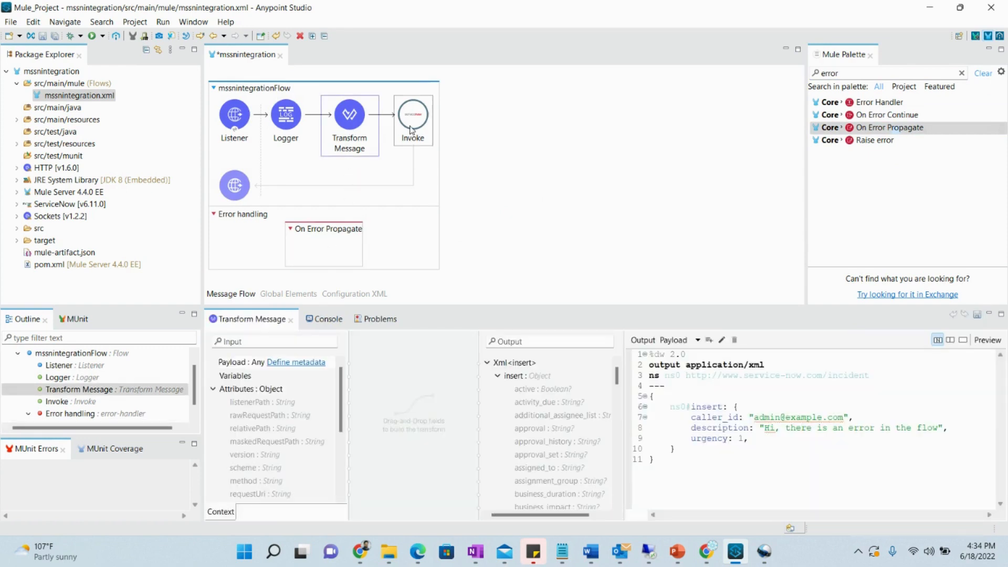
drag(355, 131, 336, 245)
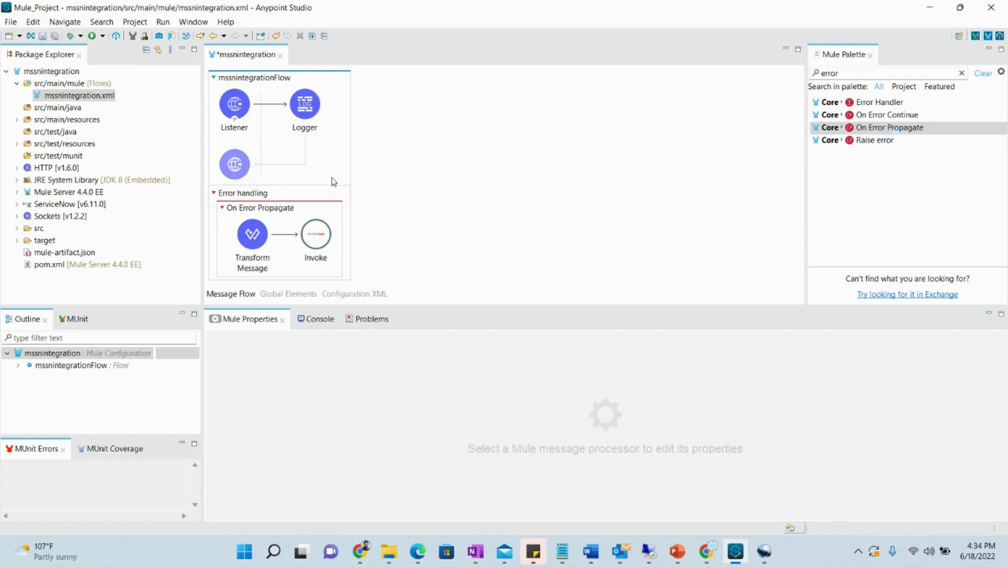
Add a Logger to the error handler with message 'Hello, there is an error in the flow'
double_click(846, 73)
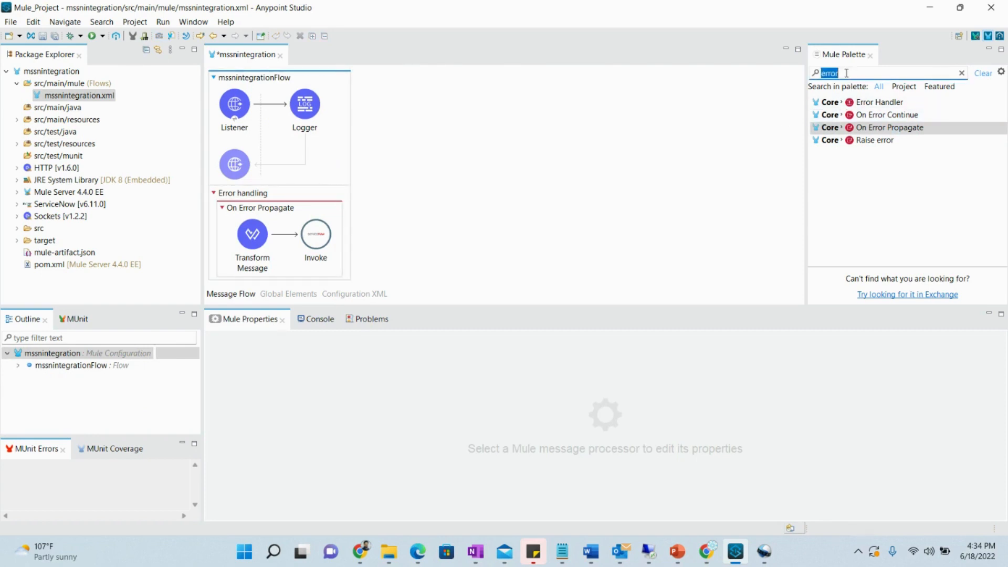
text(log)
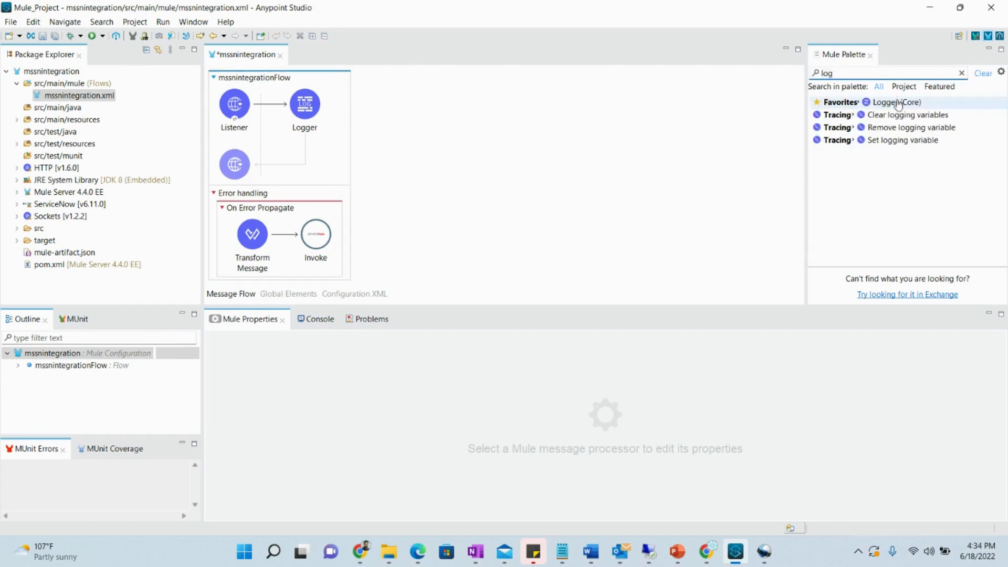
drag(896, 102, 243, 236)
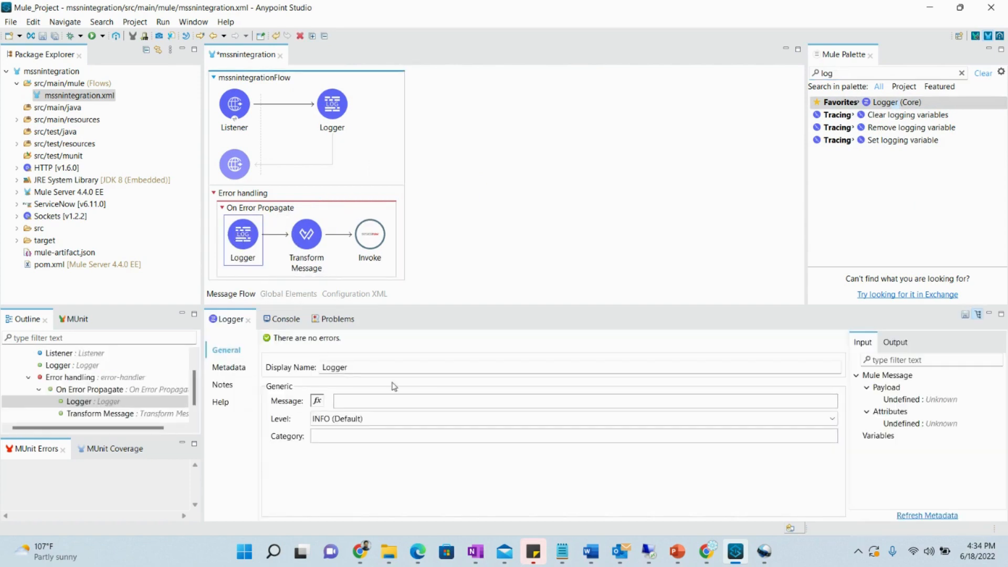
click(412, 400)
text(")
key(BackSpace)
text(Hello, there is an)
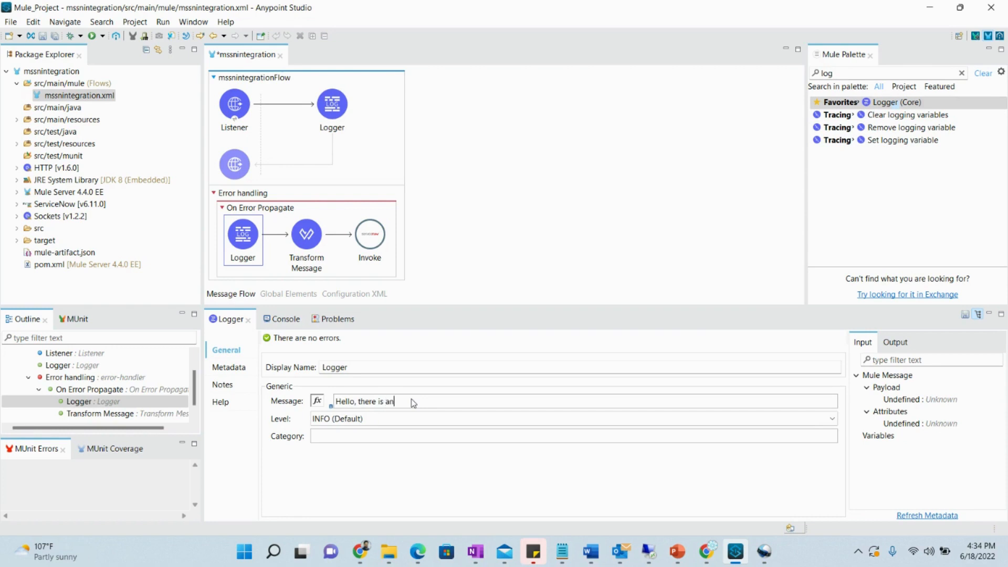
text( error in the flow)
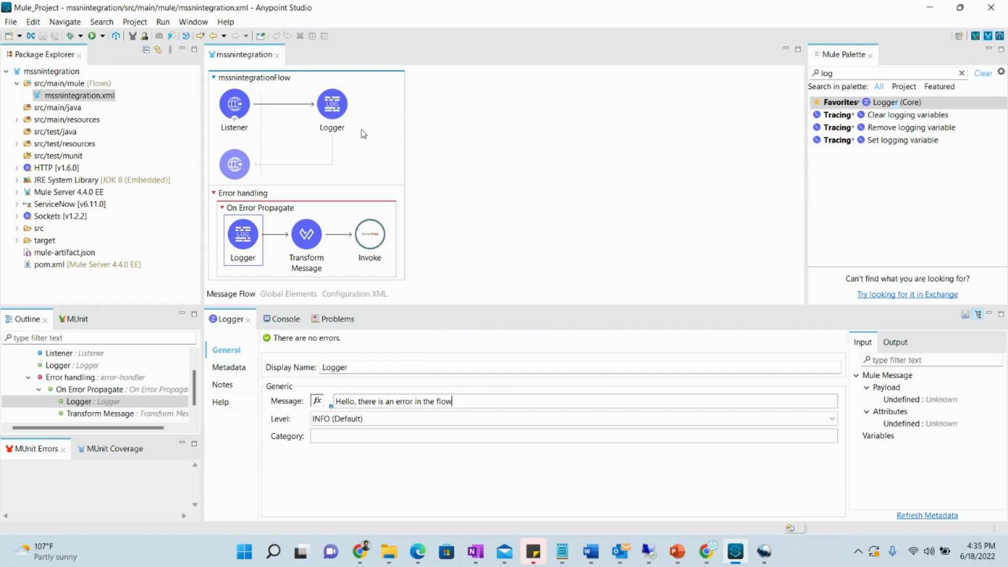
Run the mssnintegration project as a Mule Application and watch the console until it reports DEPLOYED
click(51, 71)
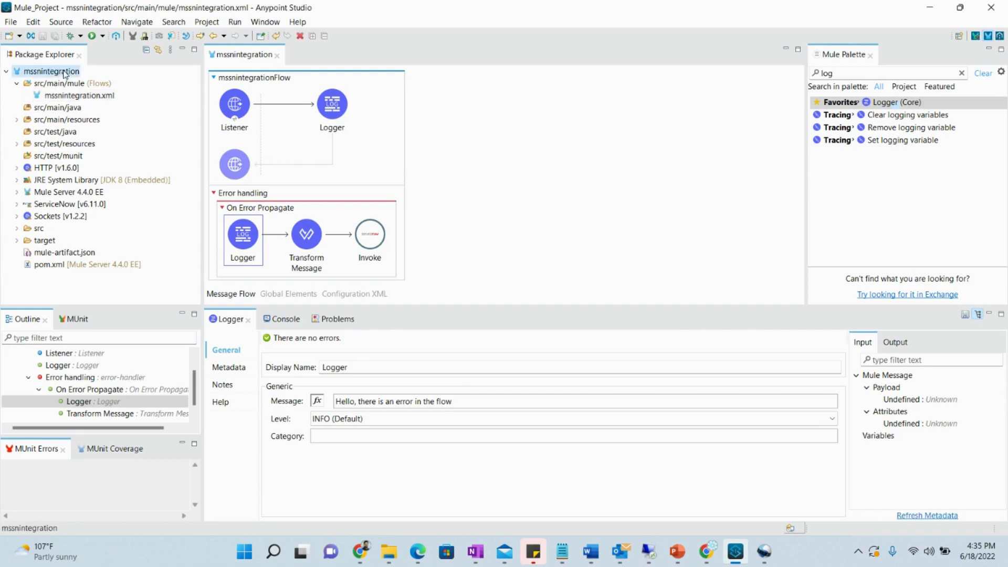
right_click(65, 73)
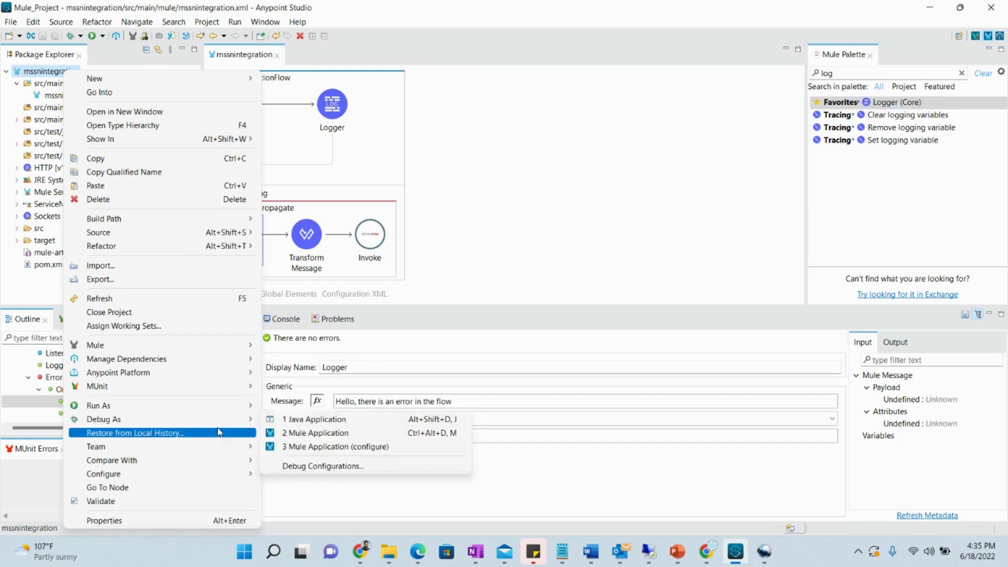
mouse_move(208, 407)
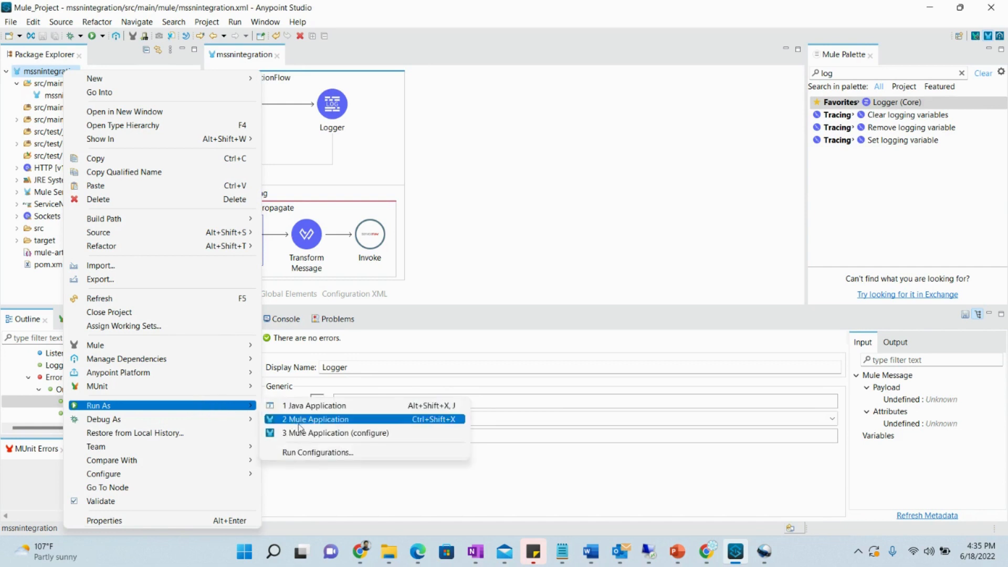
click(347, 427)
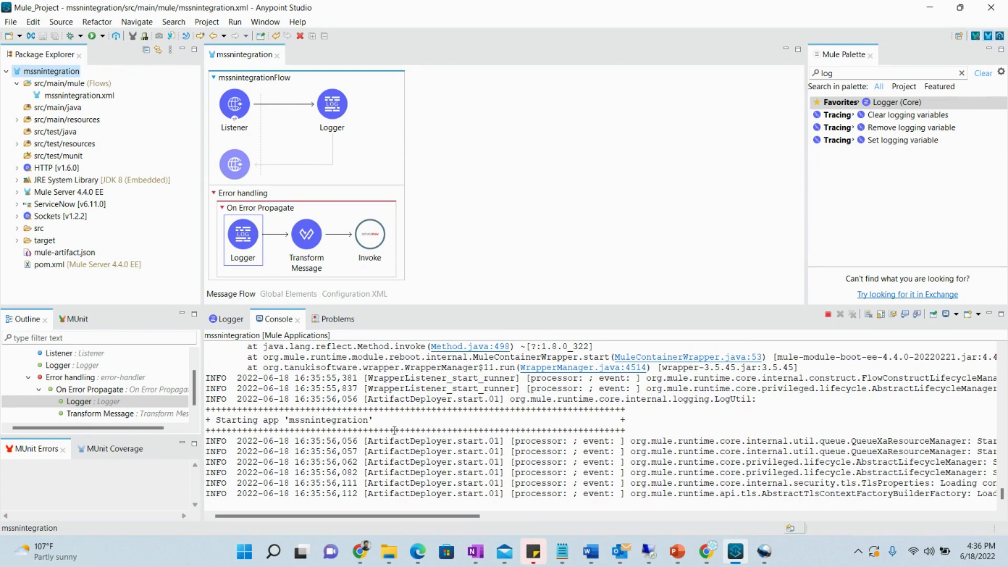
drag(422, 517, 385, 527)
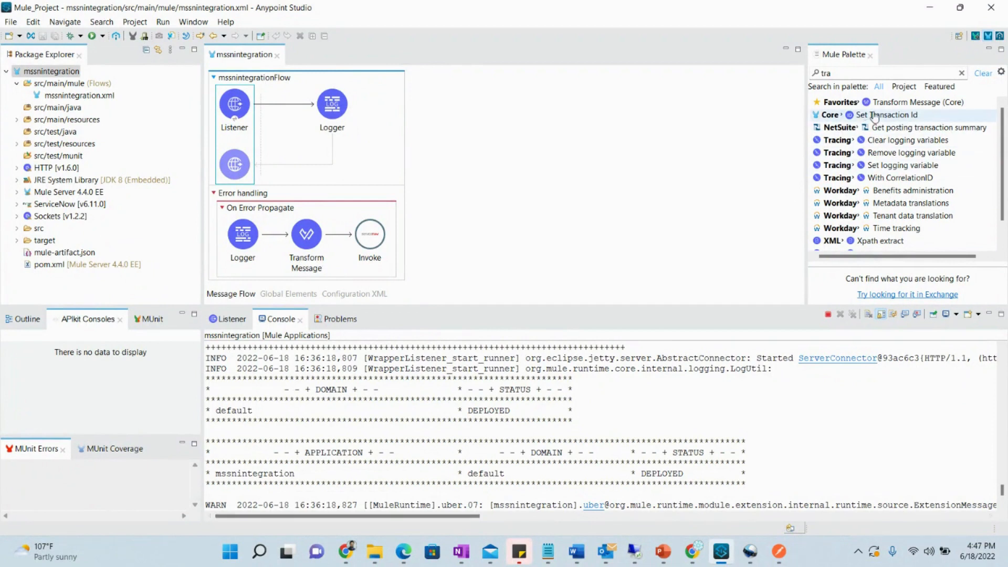
Insert a Transform Message outputting payload as application/json after the Listener, save, and go to Postman
drag(872, 102, 297, 111)
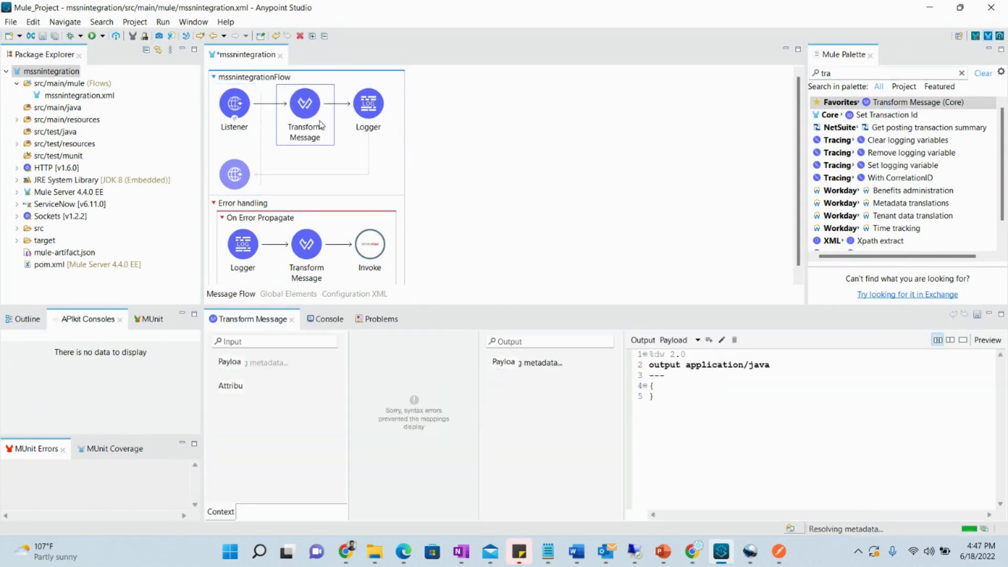
double_click(763, 365)
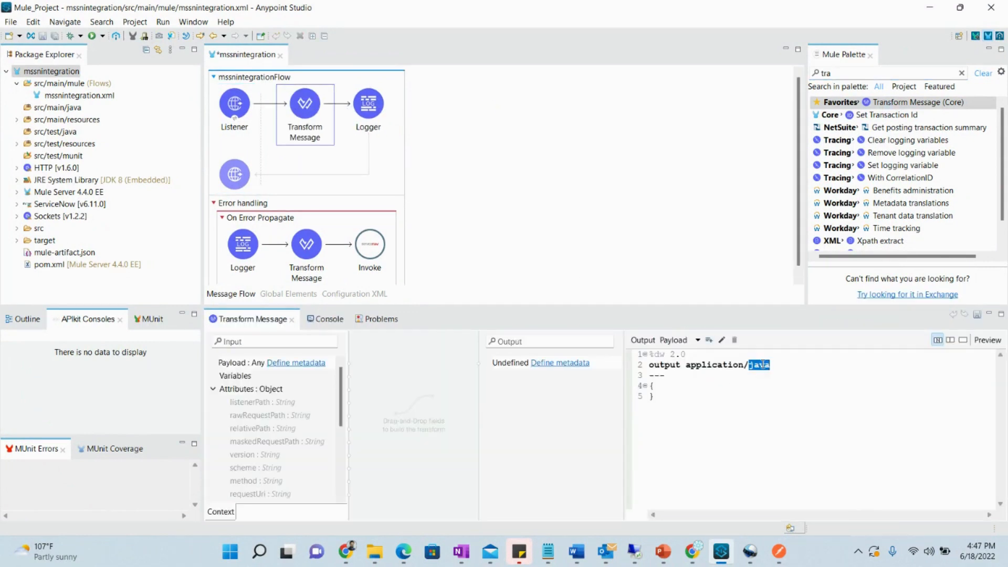
text(json)
drag(656, 397, 650, 386)
text(payload)
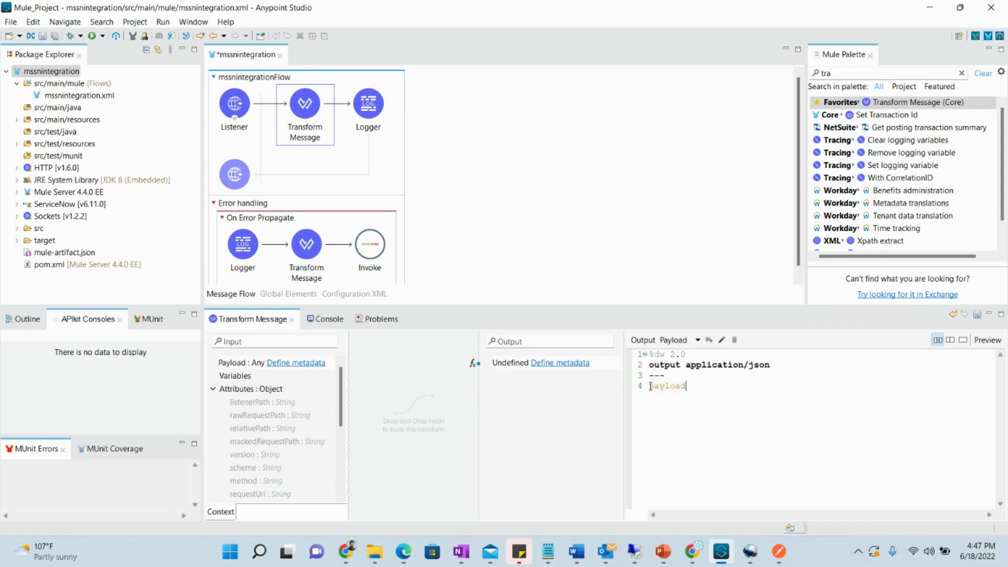
key(ctrl+s)
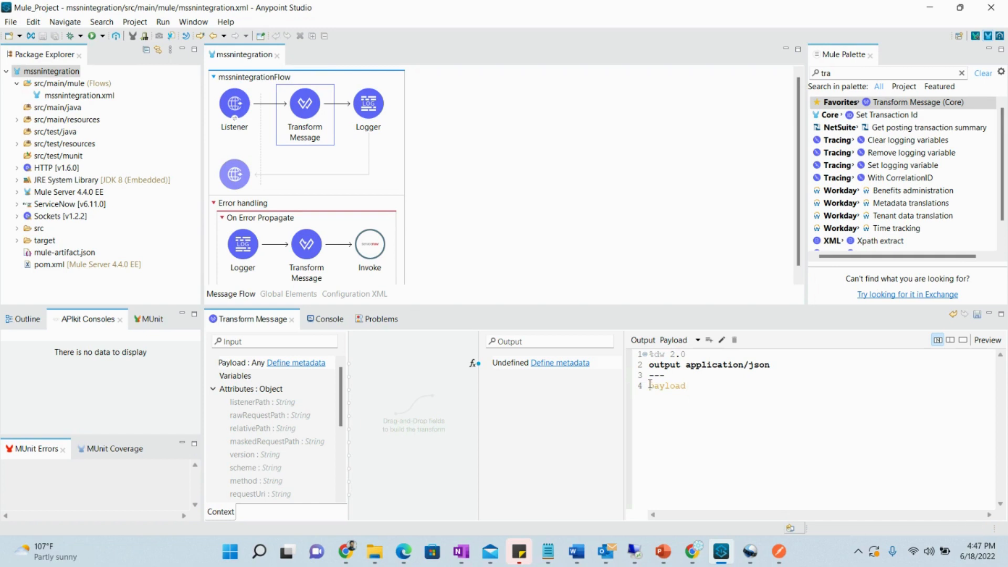
click(779, 552)
click(468, 242)
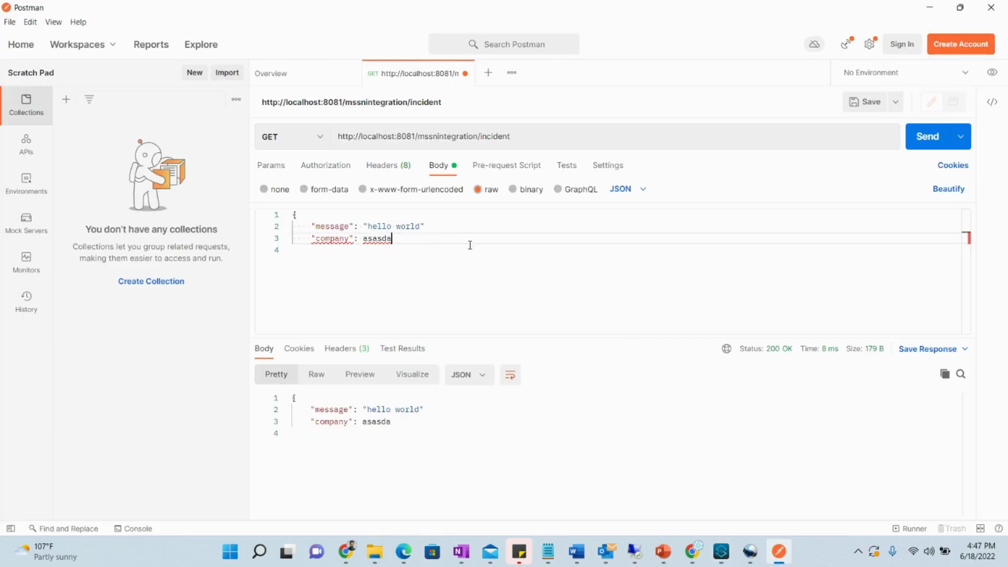
Remove the company line from the request body, send it, and check Studio's console
drag(397, 240, 271, 241)
key(BackSpace)
key(Delete)
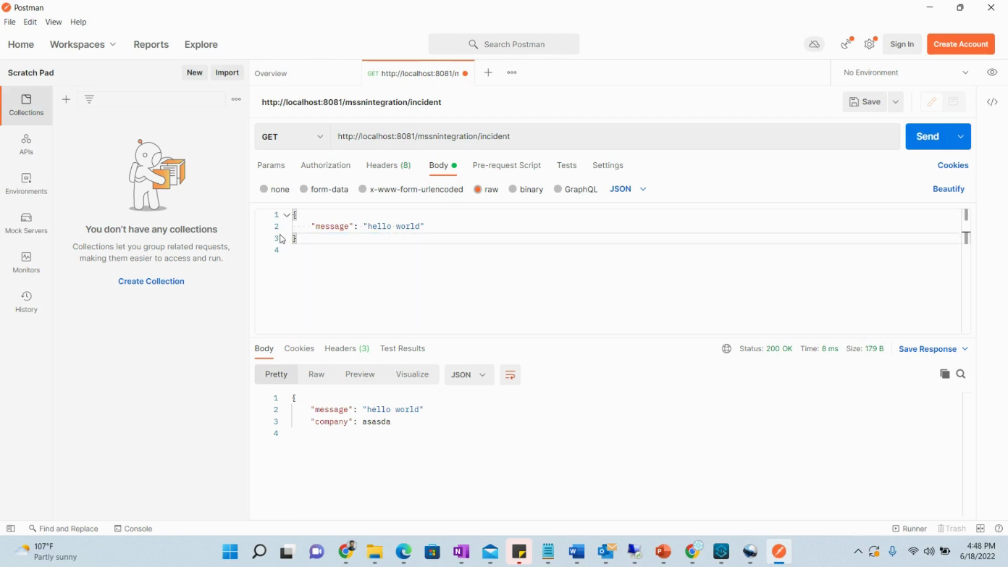
click(917, 144)
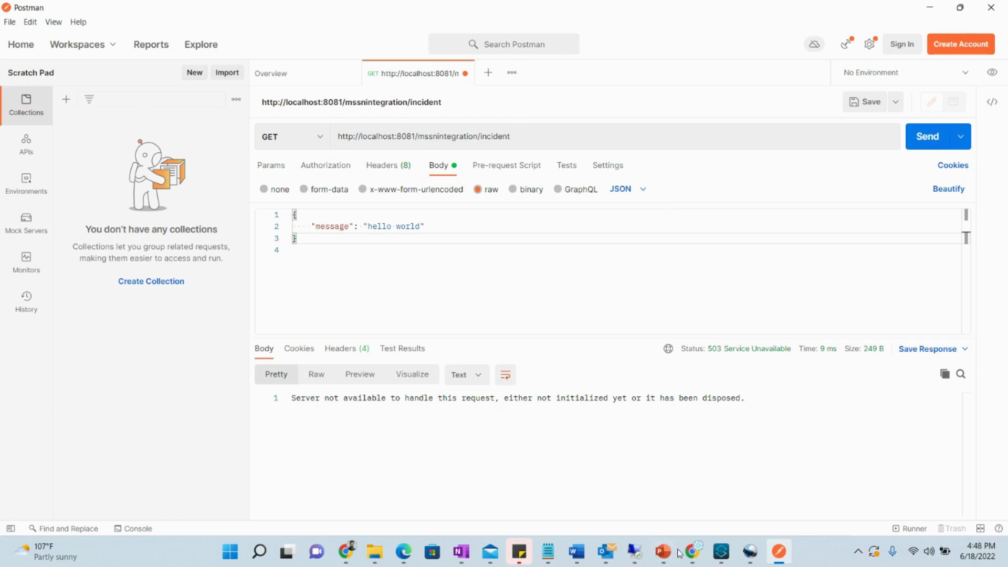
click(721, 552)
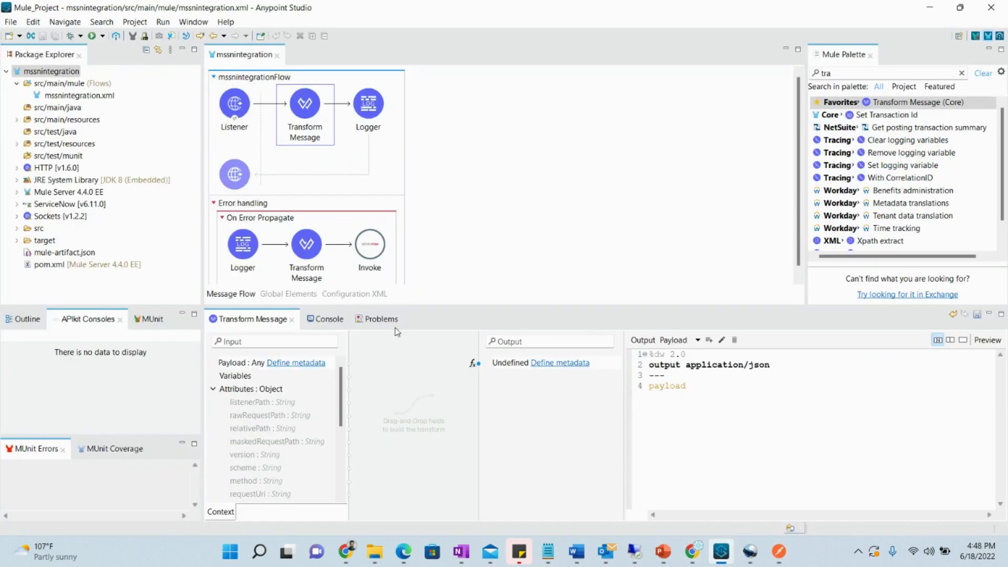
click(324, 319)
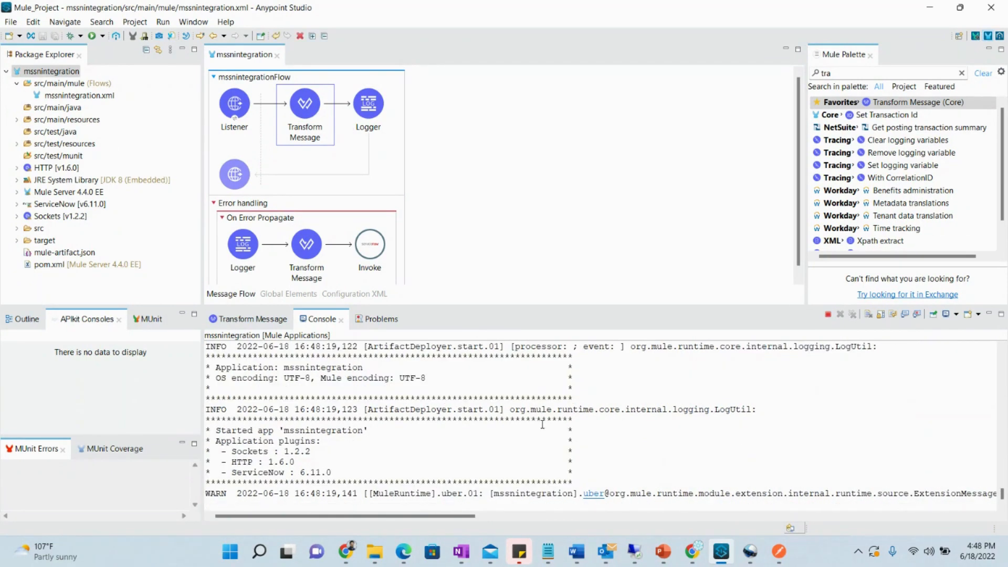
Resend the incident request from Postman until it returns 200 OK
click(779, 551)
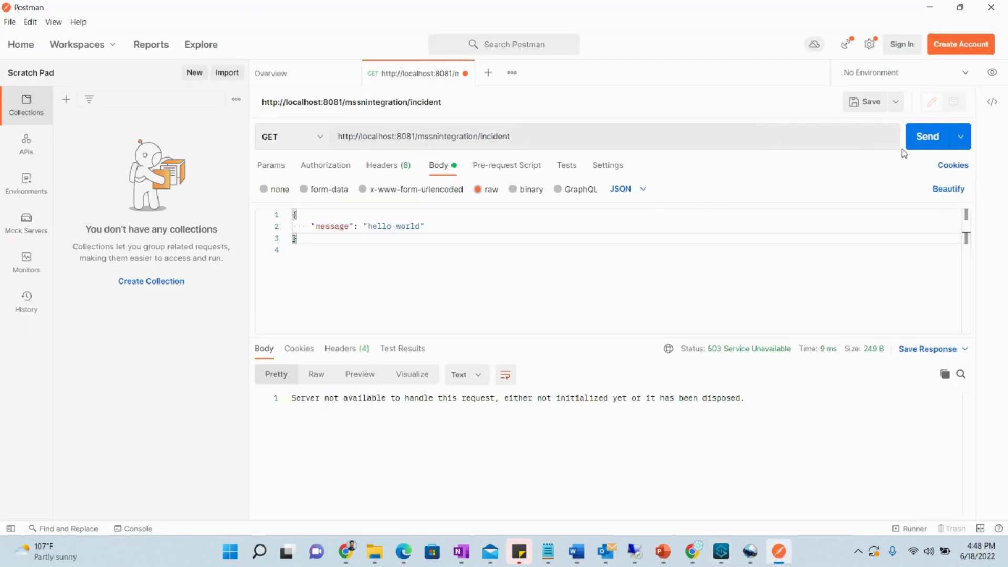
click(926, 142)
click(920, 140)
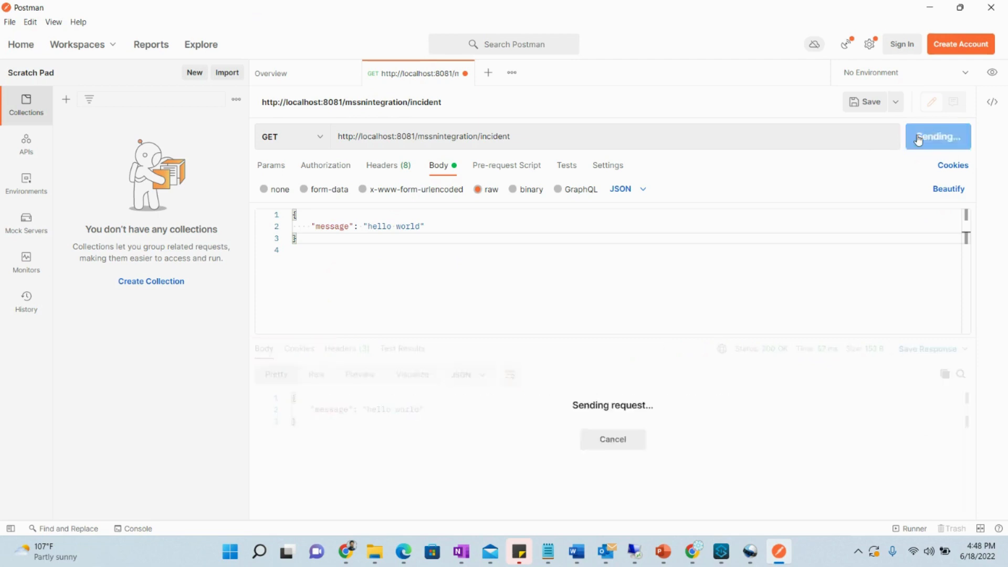
click(919, 139)
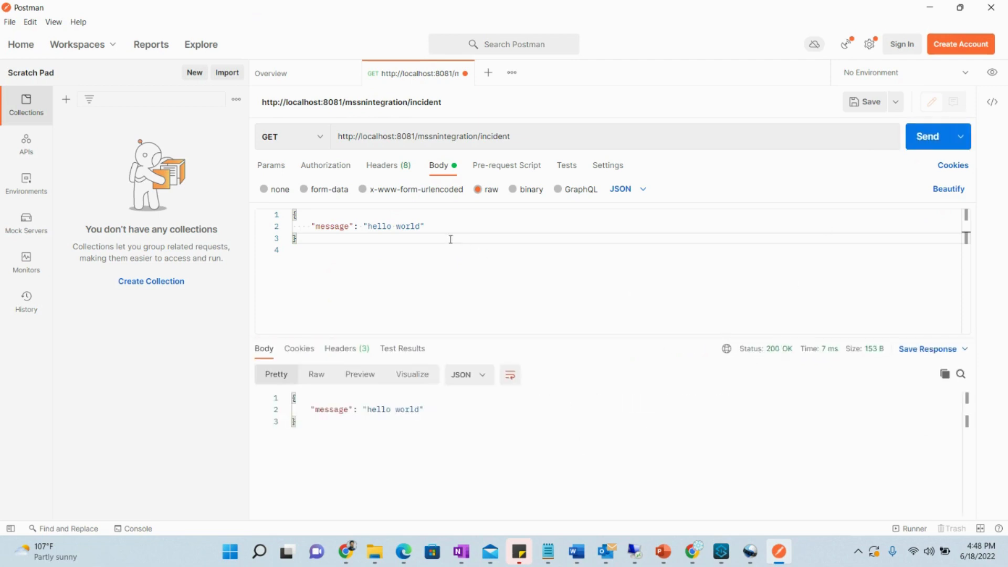
Delete the body's closing brace and send the malformed request to trigger a 500 error
click(437, 227)
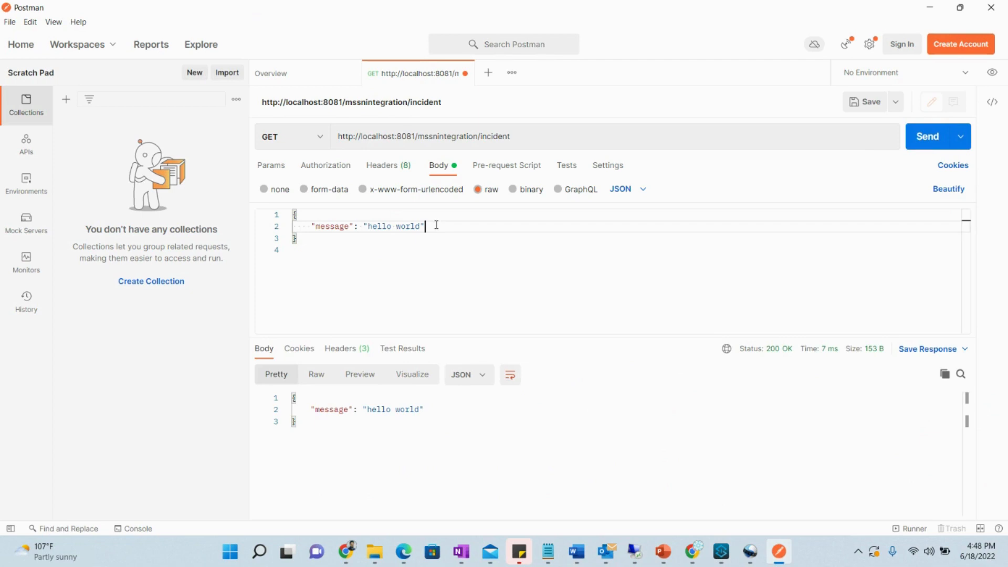
click(363, 235)
key(BackSpace)
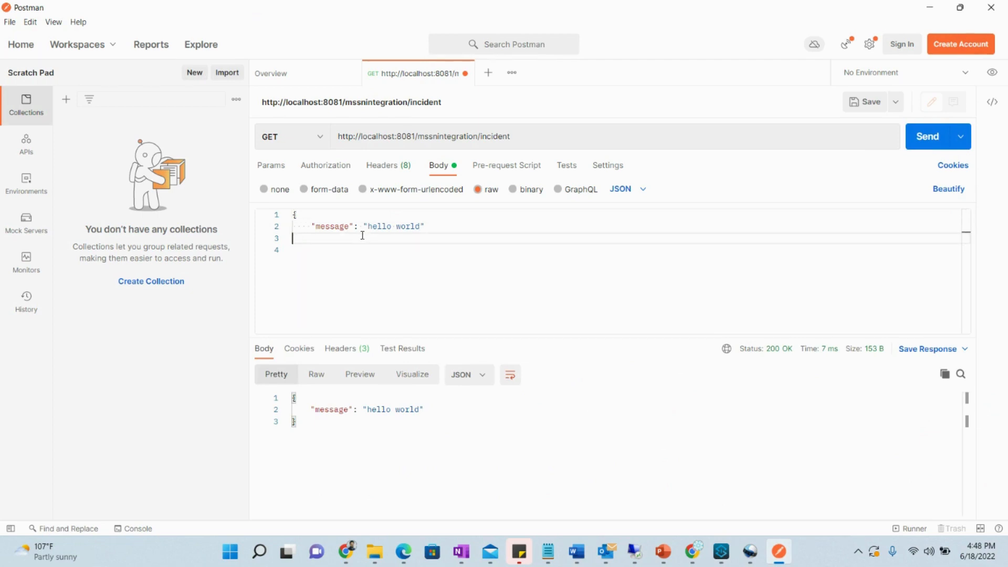
click(924, 136)
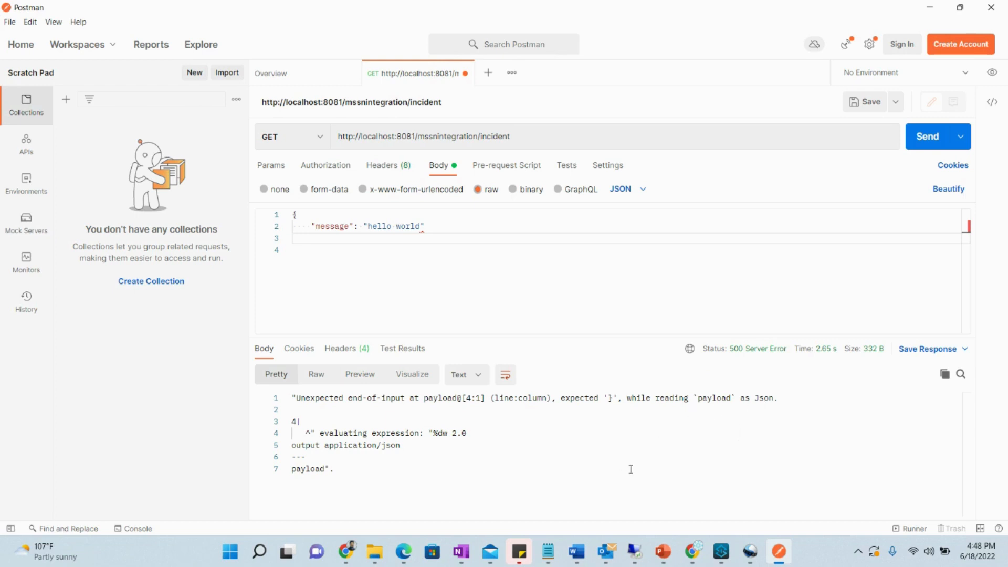
click(722, 551)
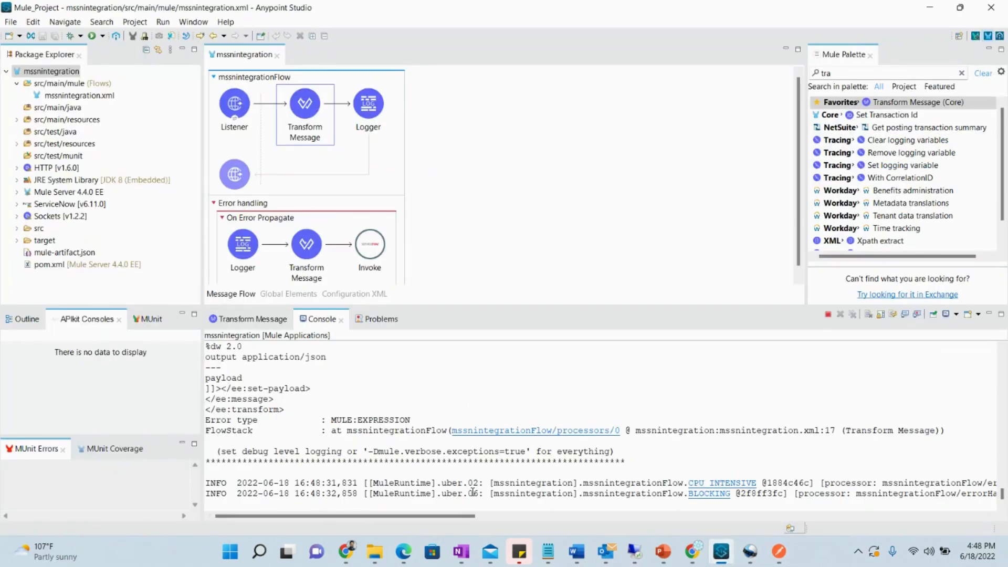
Find 'Hello, there is an error in the flow' in the console, then bring up the ServiceNow Users window
drag(455, 516, 823, 534)
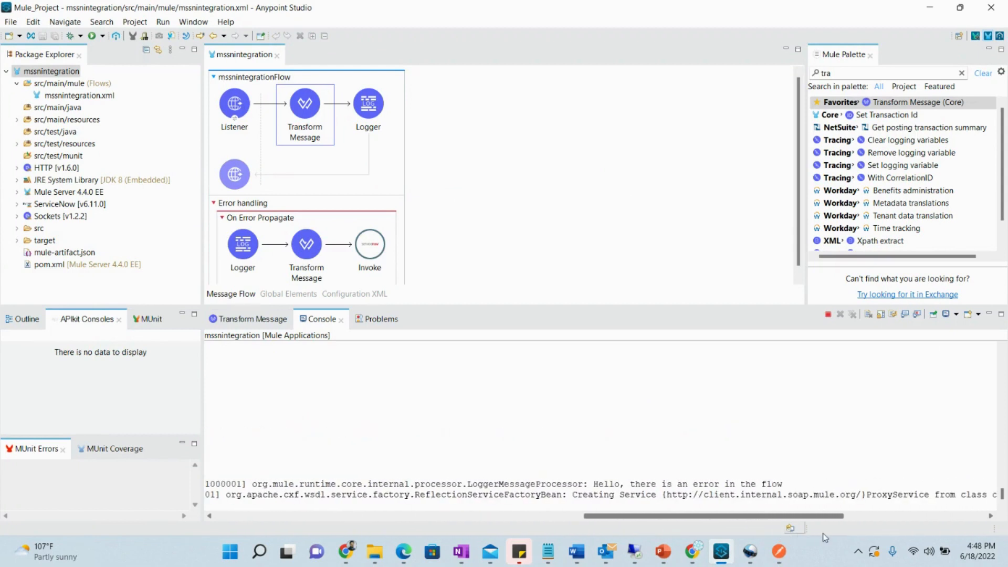
drag(593, 483, 783, 486)
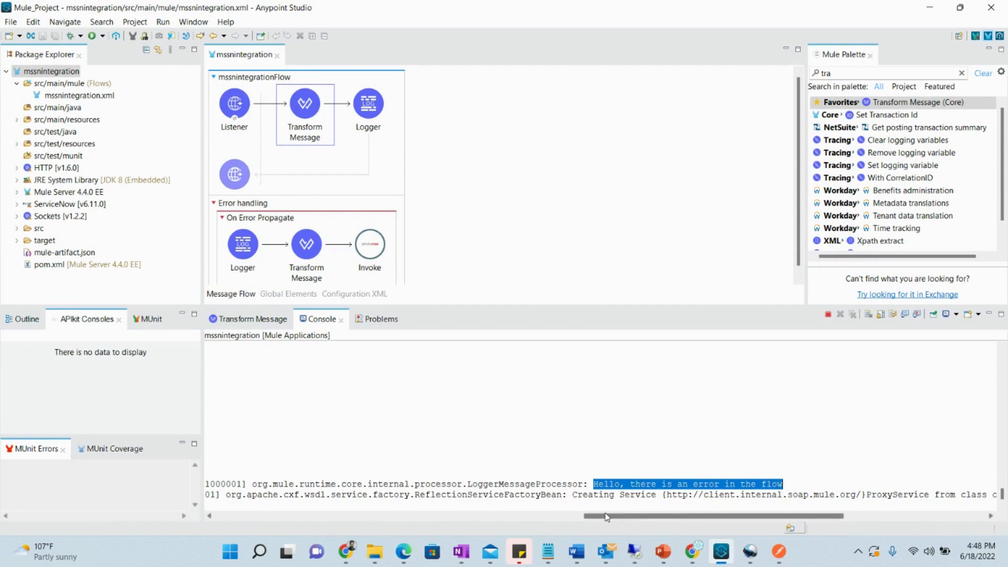
drag(670, 520, 297, 528)
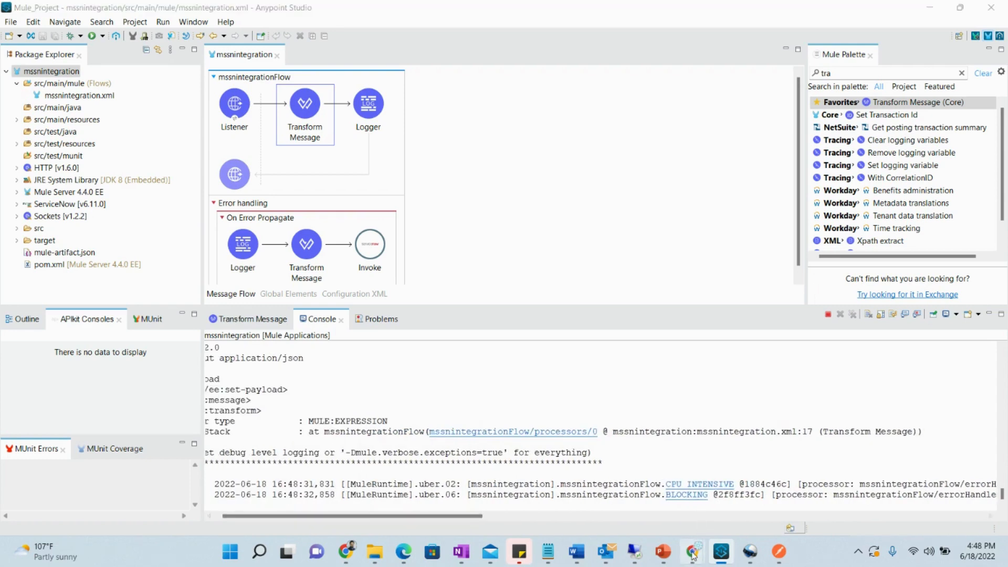
mouse_move(692, 552)
click(743, 499)
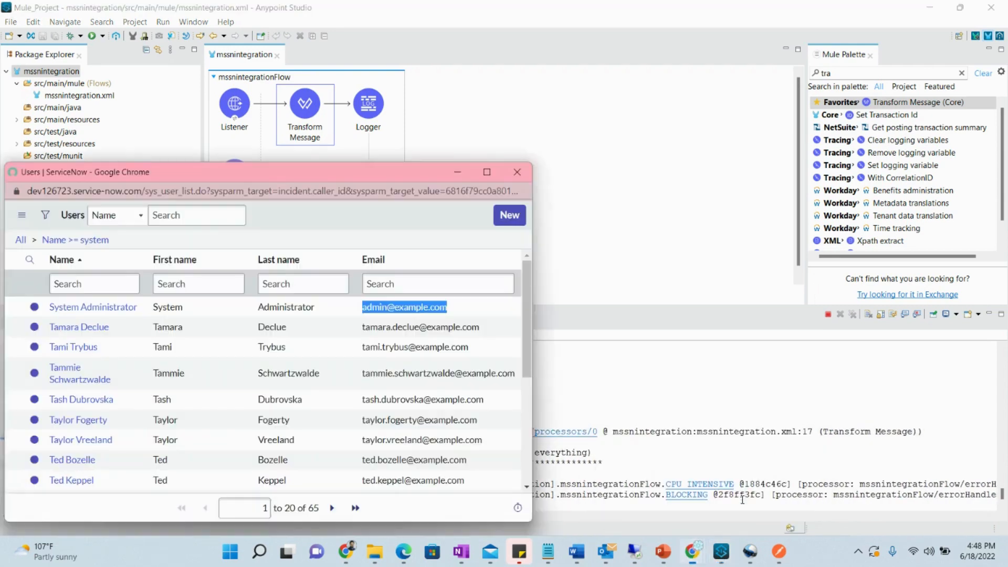
Navigate to ServiceNow's incident list and open incident INC0010006
click(519, 174)
click(697, 555)
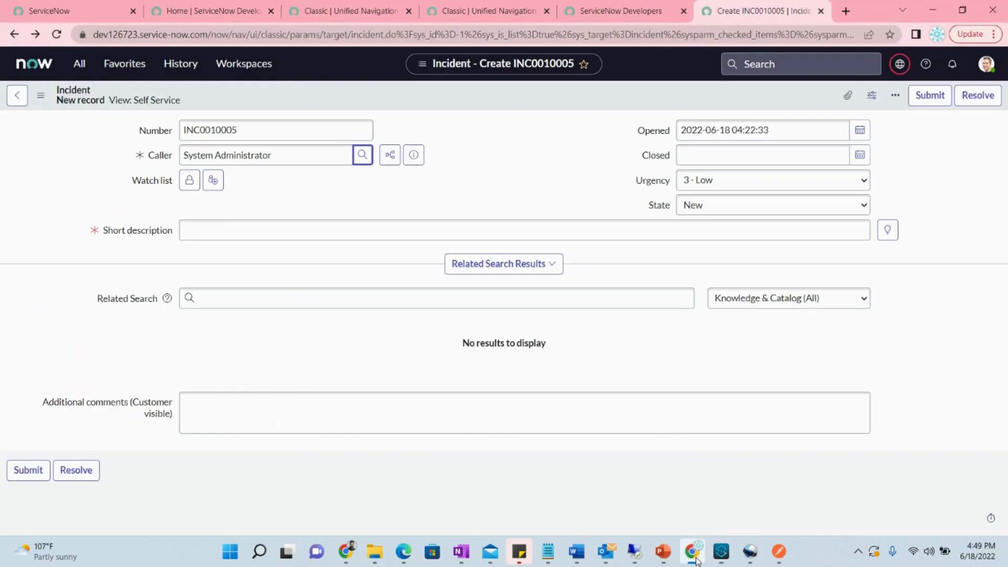
click(79, 63)
click(55, 293)
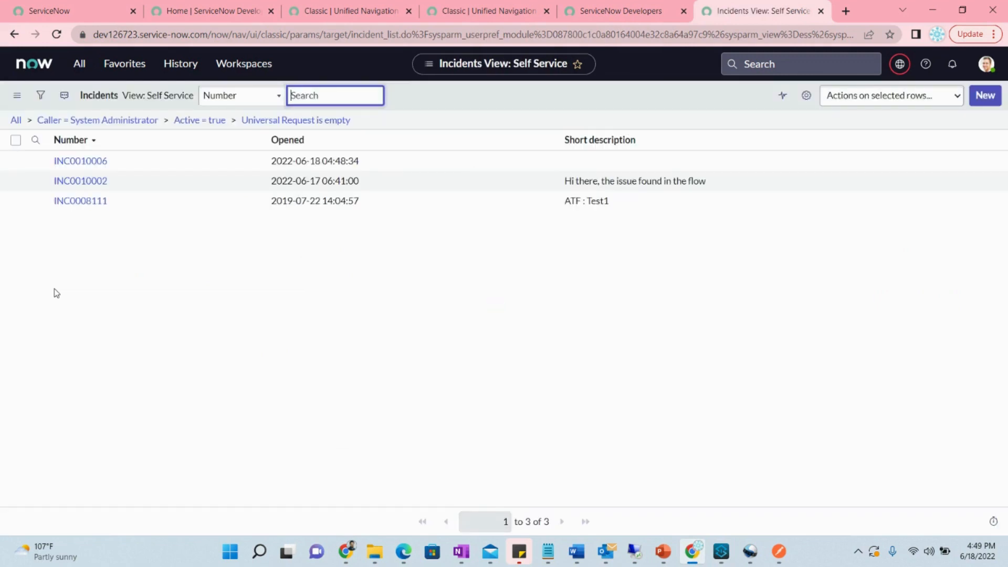
click(97, 163)
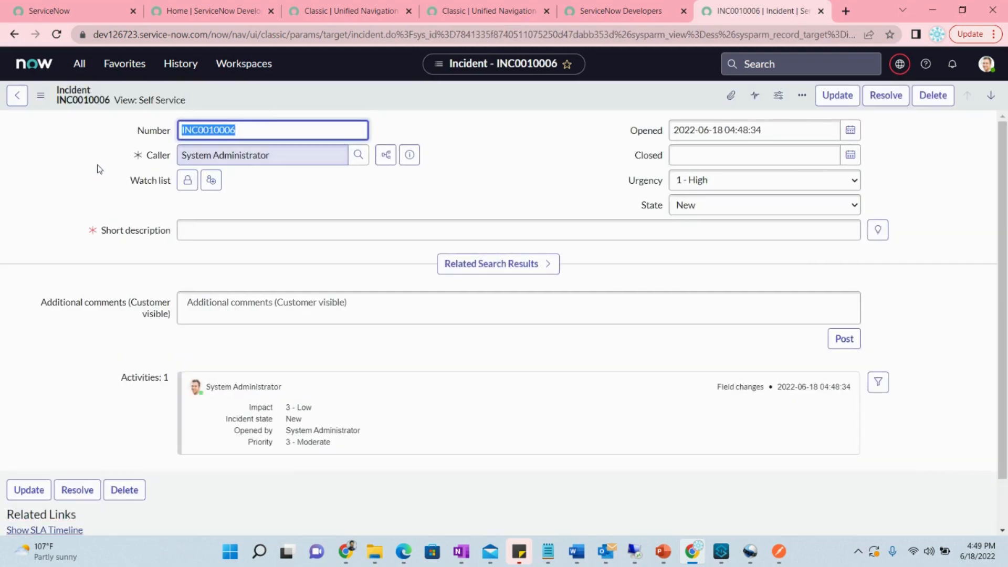
Confirm INC0010006's Short description field is empty, then return to Anypoint Studio
scroll(541, 307, down, 1)
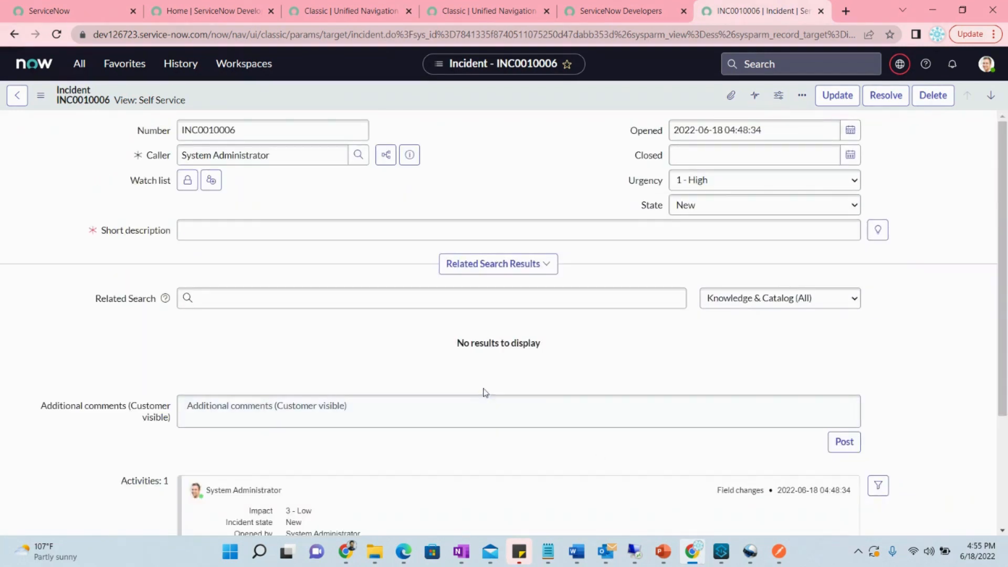
scroll(735, 315, down, 3)
scroll(704, 316, up, 2)
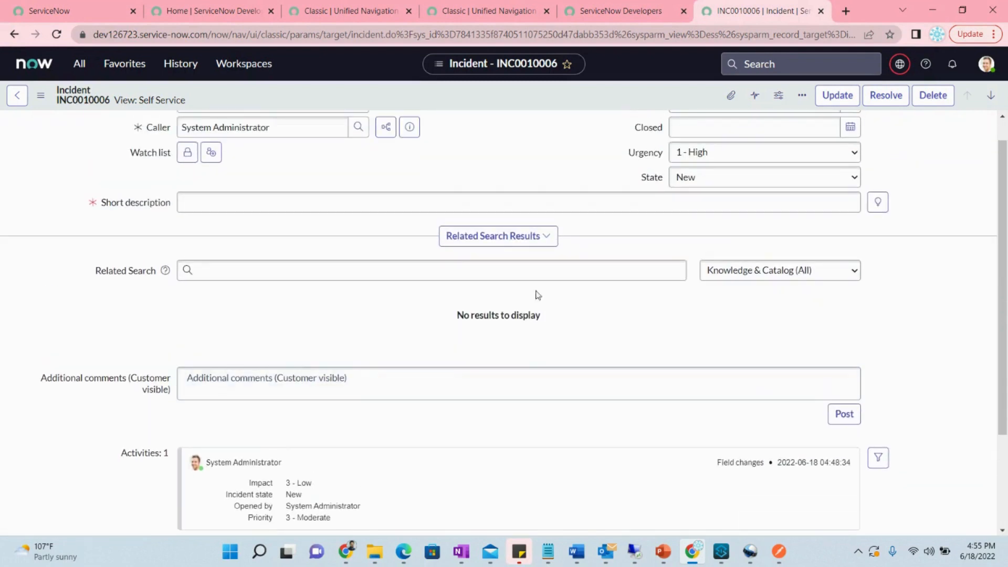
click(292, 198)
click(723, 550)
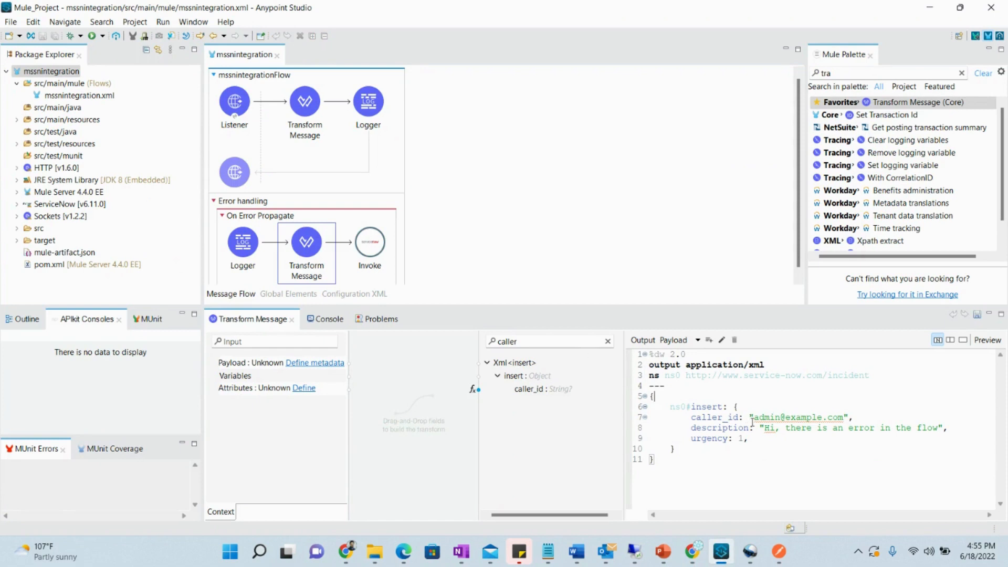
Add a comma after Hi and map short_description into the transform script via the 'short' filter
click(778, 427)
text(,)
double_click(536, 341)
text(short)
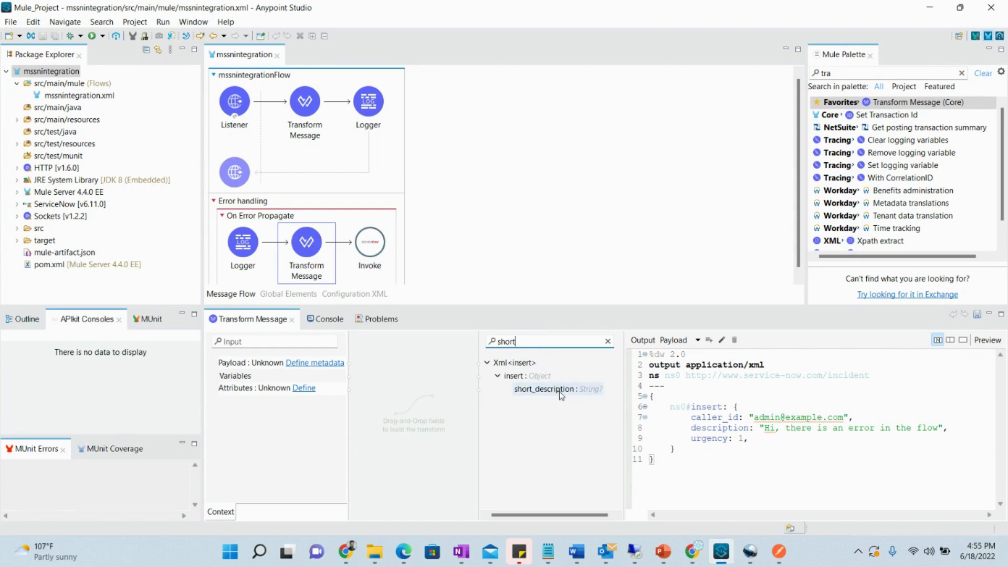
double_click(561, 394)
Set short_description to the copied "Hi, there is an error in the flow" string and show the console
drag(767, 429, 939, 430)
key(ctrl+c)
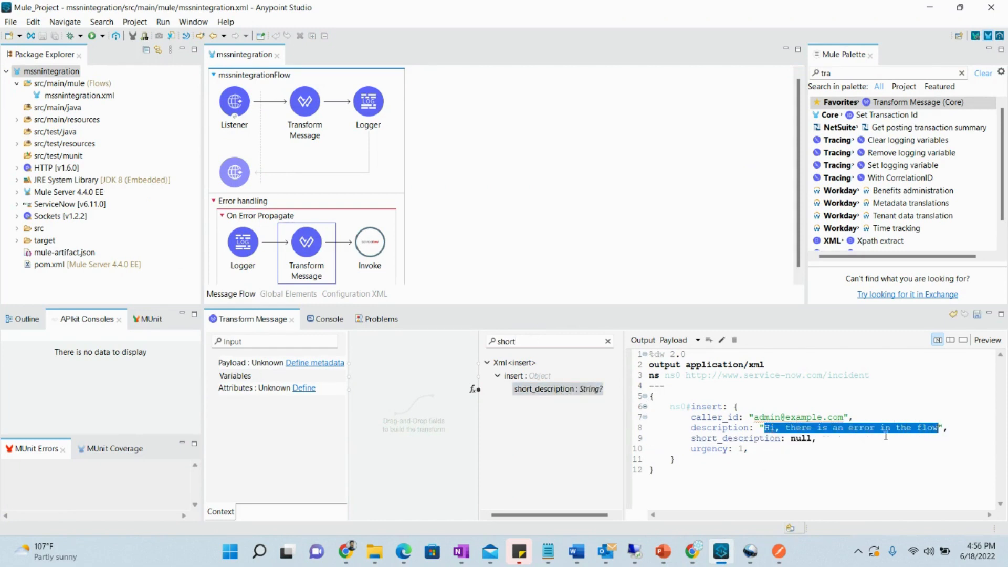
drag(813, 439, 783, 439)
text("")
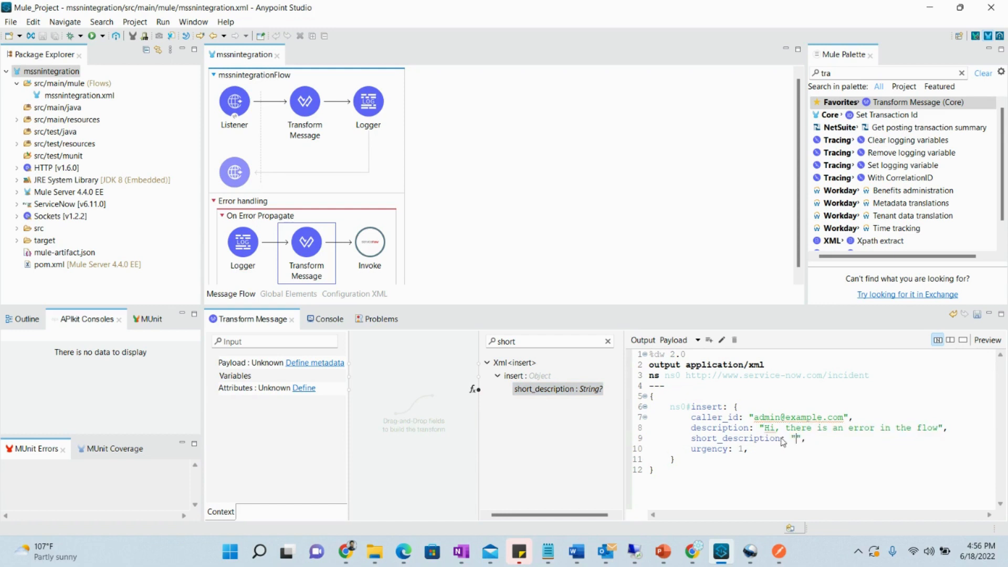
key(ctrl+v)
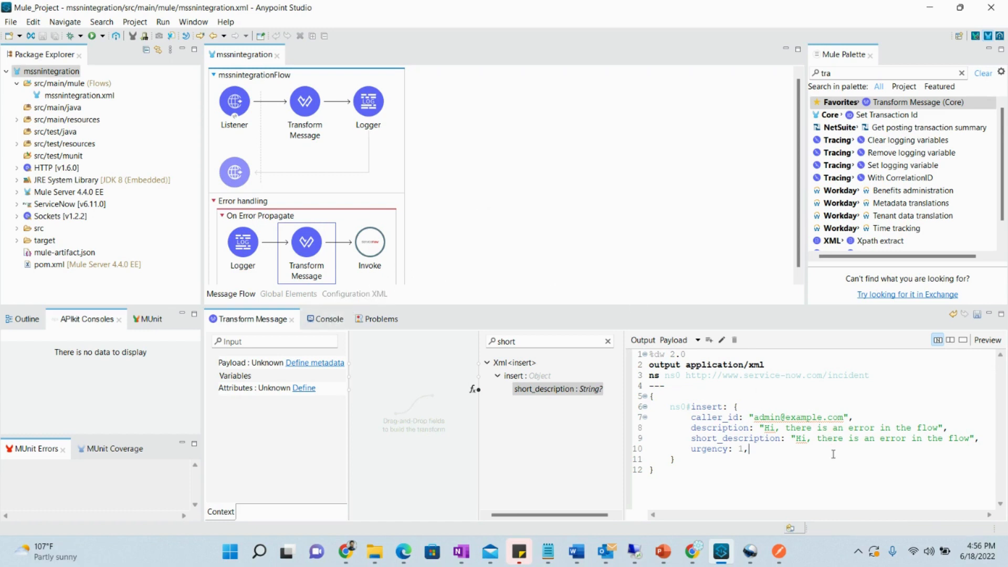
click(322, 319)
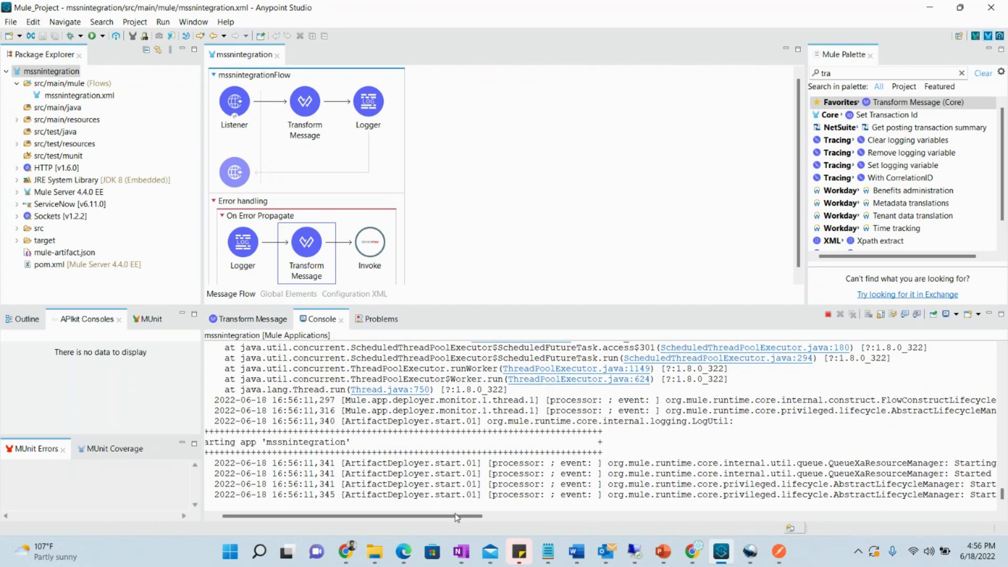
Confirm mssnintegration restarted in Studio, then resend the incident request from Postman
drag(457, 518, 410, 517)
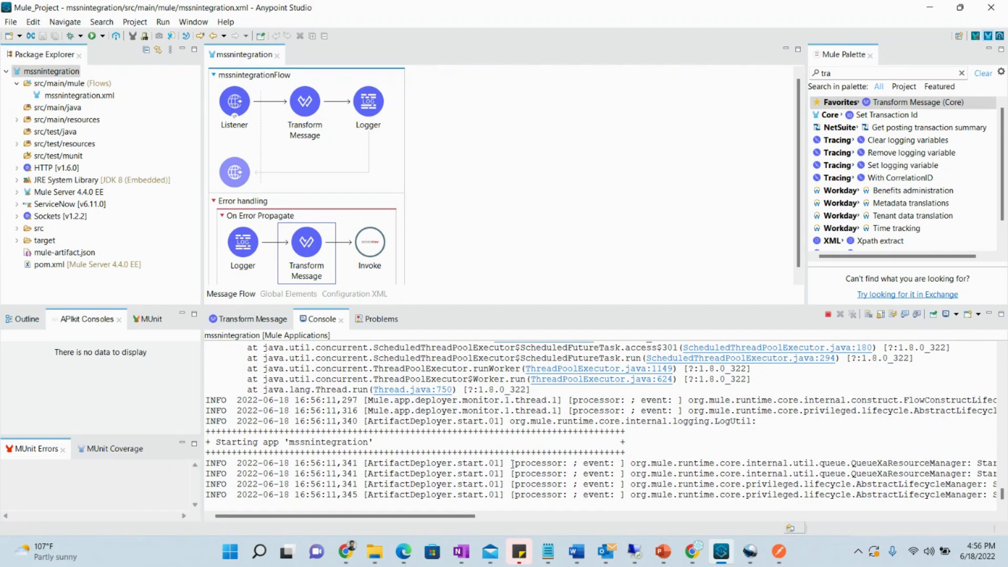
click(783, 558)
click(434, 250)
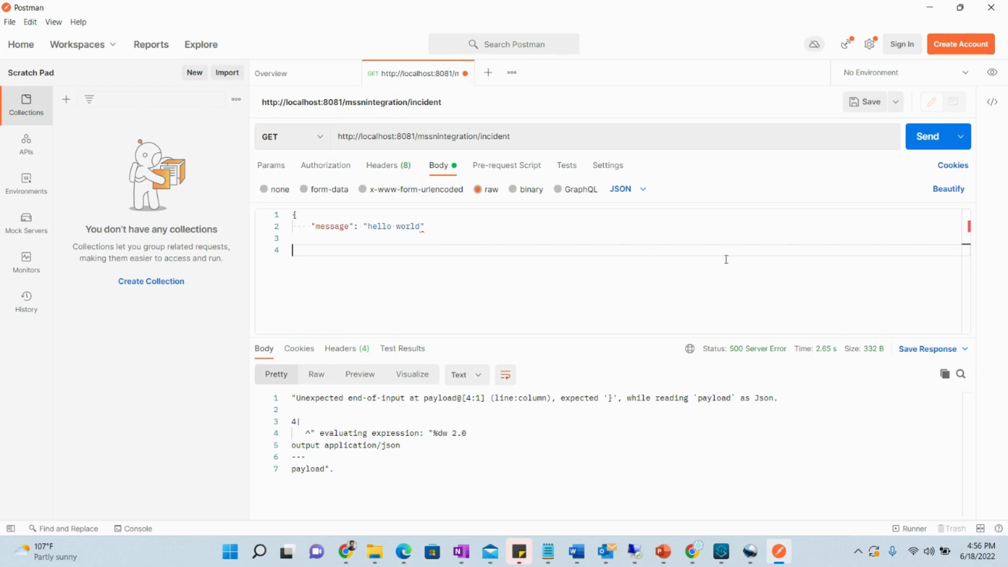
click(721, 552)
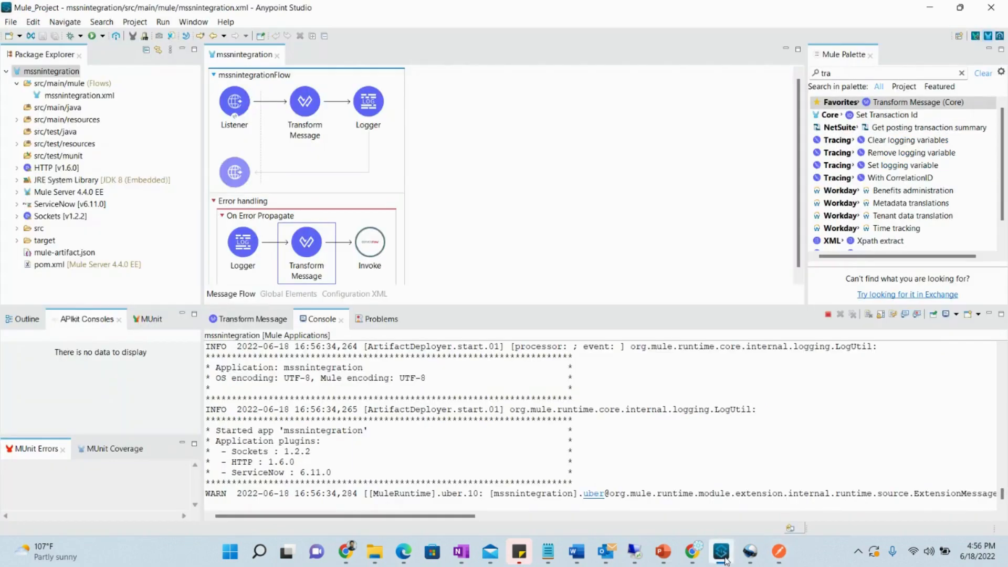
click(721, 552)
click(921, 138)
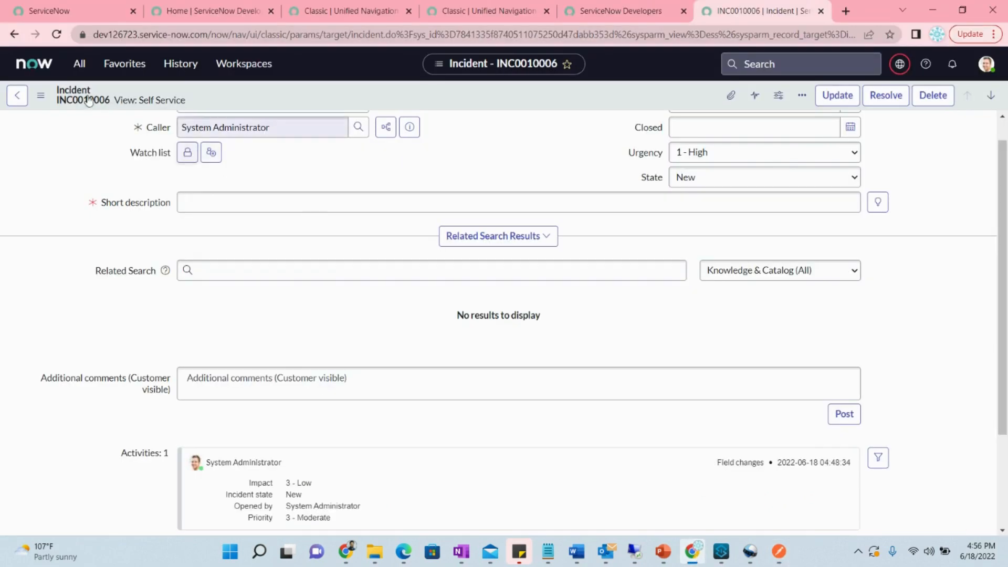
Open new incident INC0010007 and compare it with the transform script, adding a comma after urgency
click(22, 99)
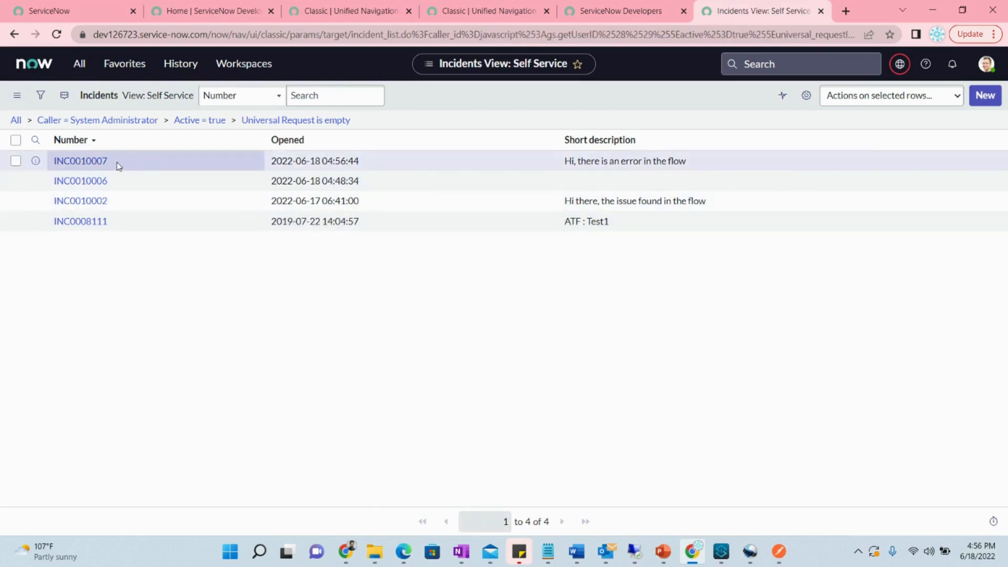
click(80, 160)
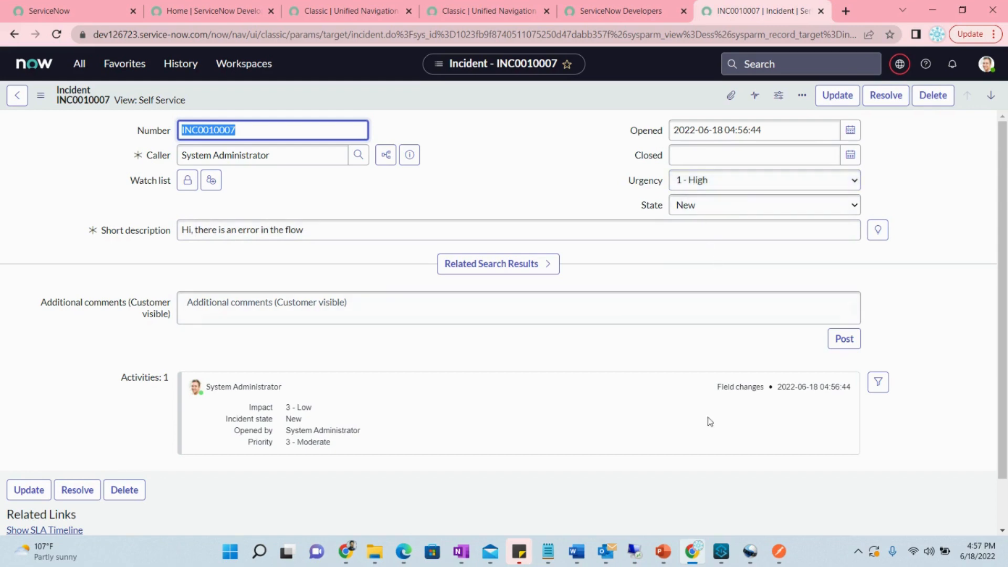
click(720, 552)
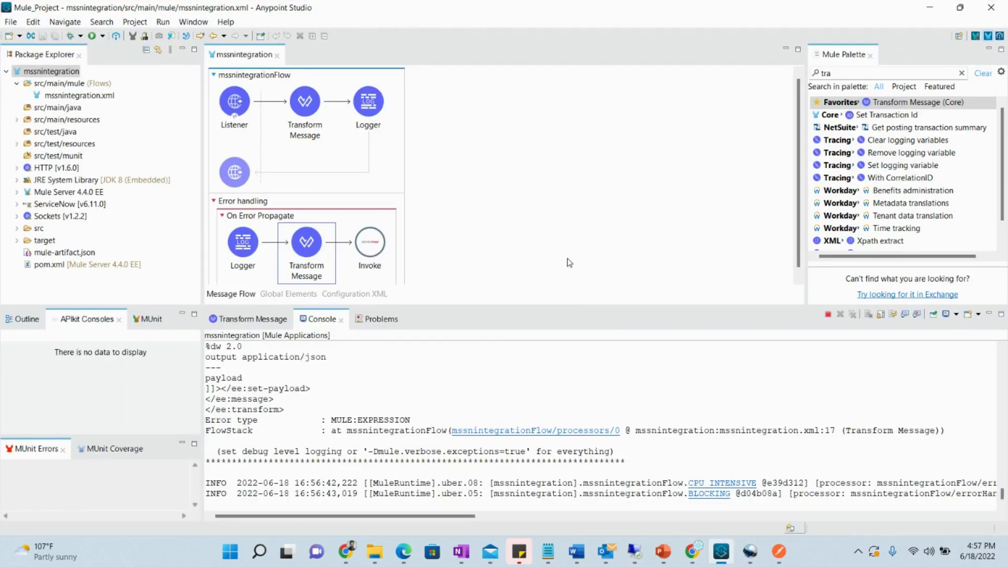
click(316, 247)
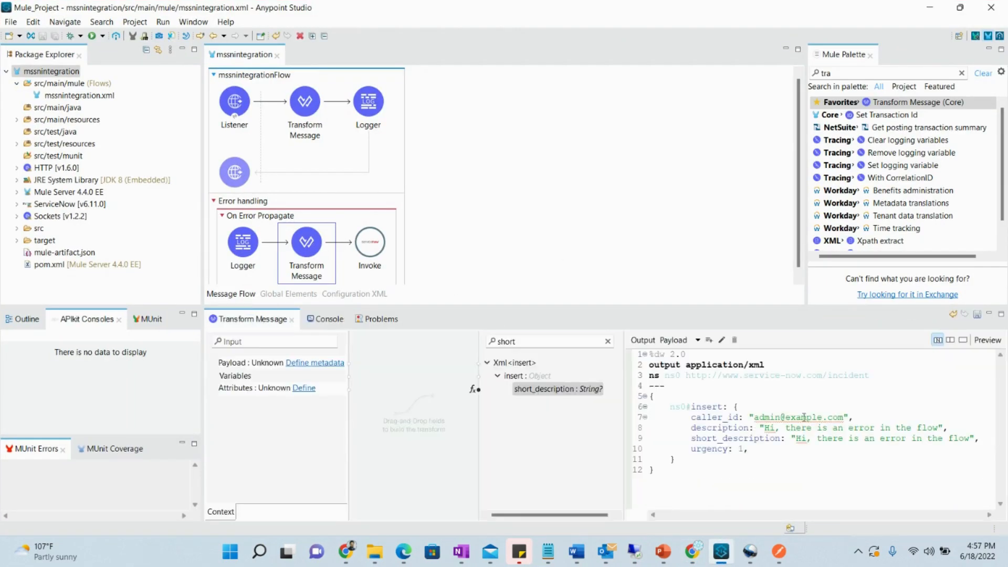
click(744, 449)
text(,)
double_click(743, 449)
Verify INC0010007's Urgency dropdown shows 1 - High, leaving it unchanged
click(691, 561)
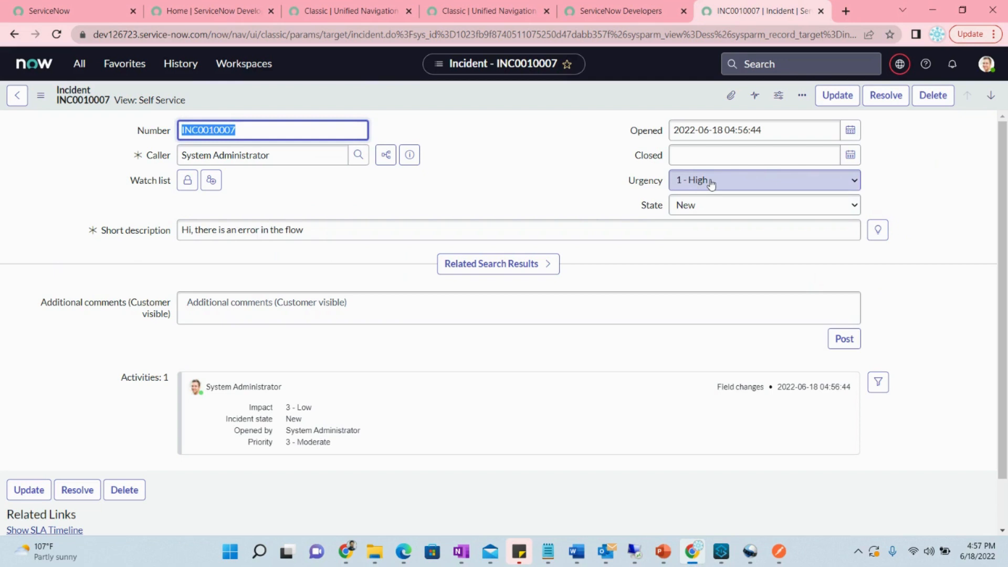
click(727, 182)
click(584, 180)
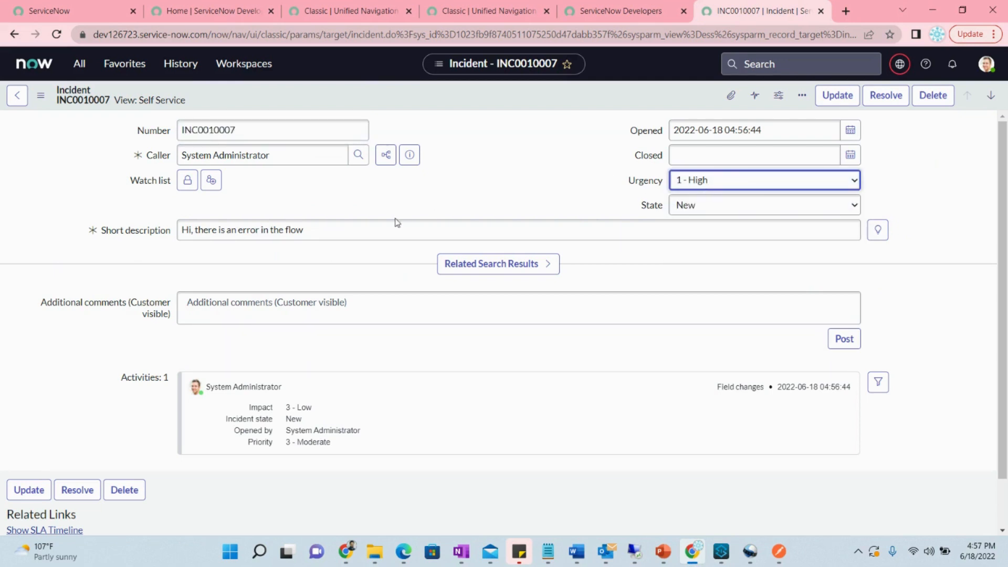
scroll(397, 223, down, 1)
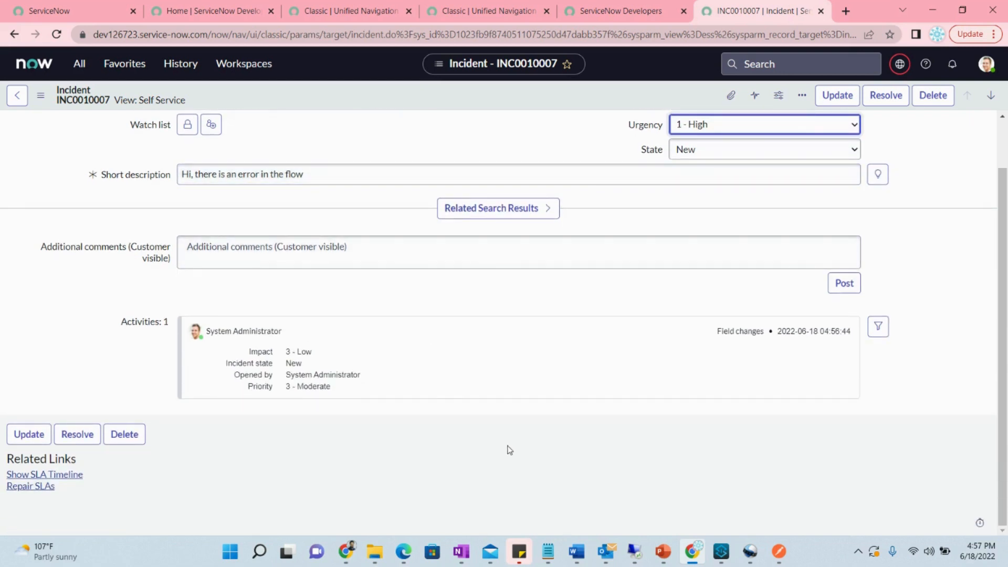